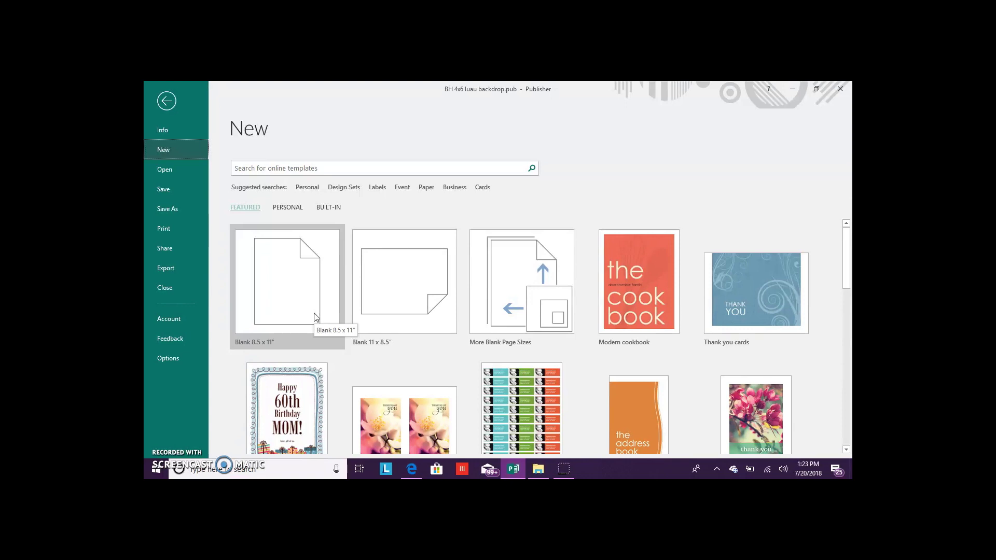
# Step: Create a new publication from the Blank 8.5 x 11" template
pyautogui.click(315, 317)
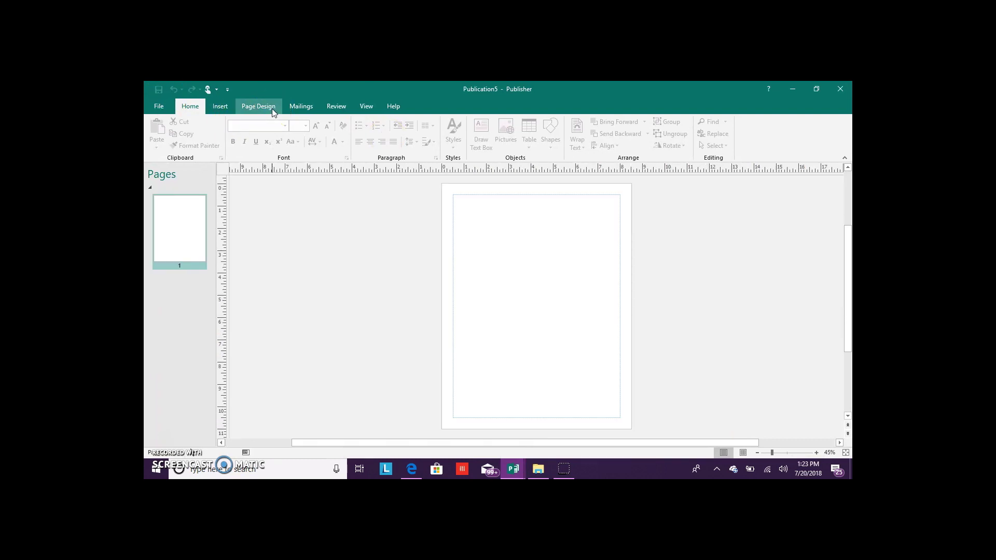
# Step: In Page Setup, set the top, left, bottom and right margin guides to 0"
pyautogui.click(272, 108)
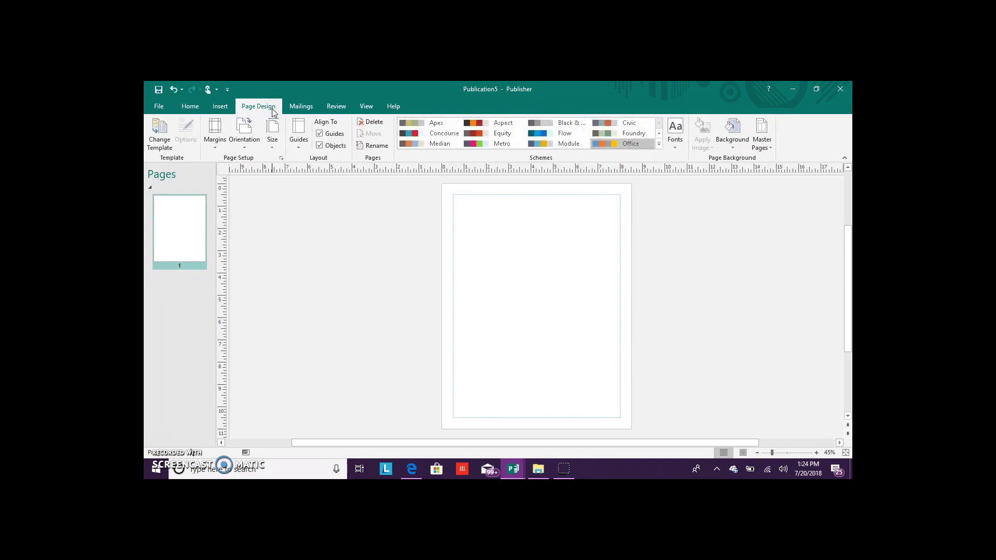
pyautogui.click(273, 142)
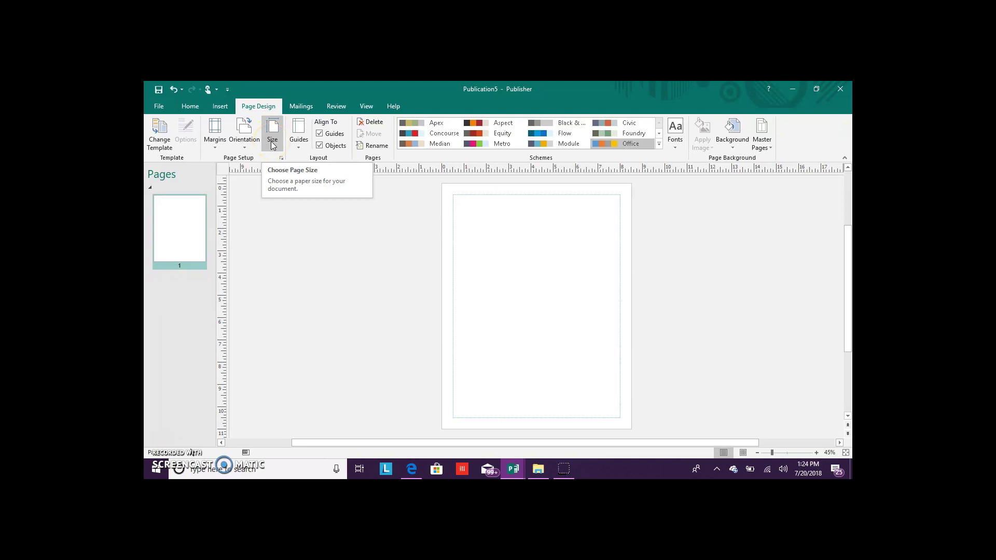
pyautogui.click(272, 141)
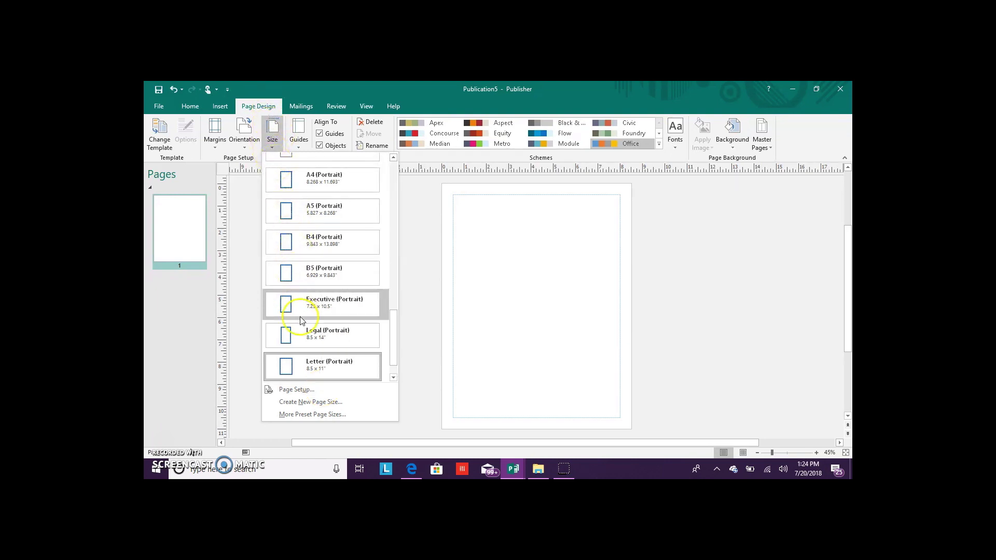
pyautogui.click(320, 388)
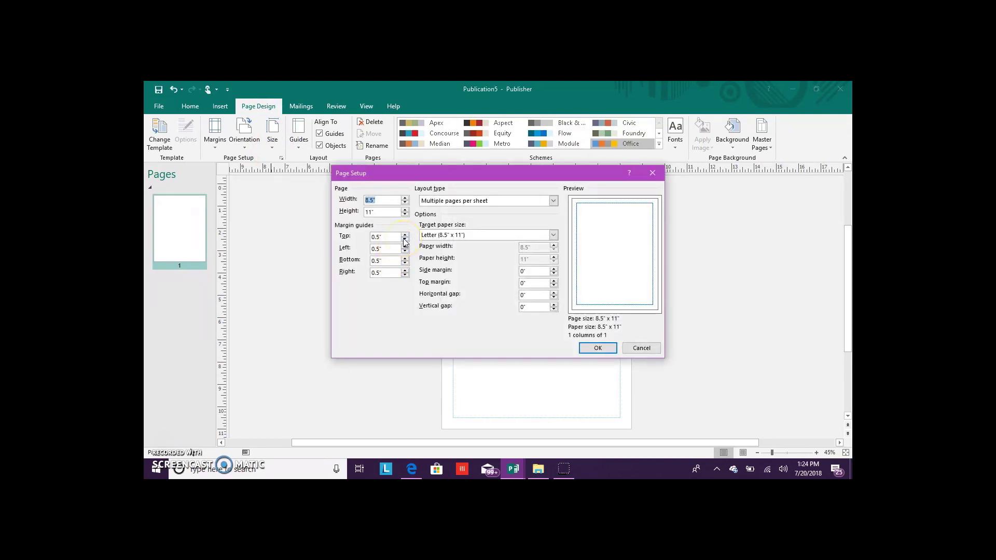
pyautogui.click(405, 239)
pyautogui.click(405, 239)
pyautogui.click(405, 239)
pyautogui.click(405, 239)
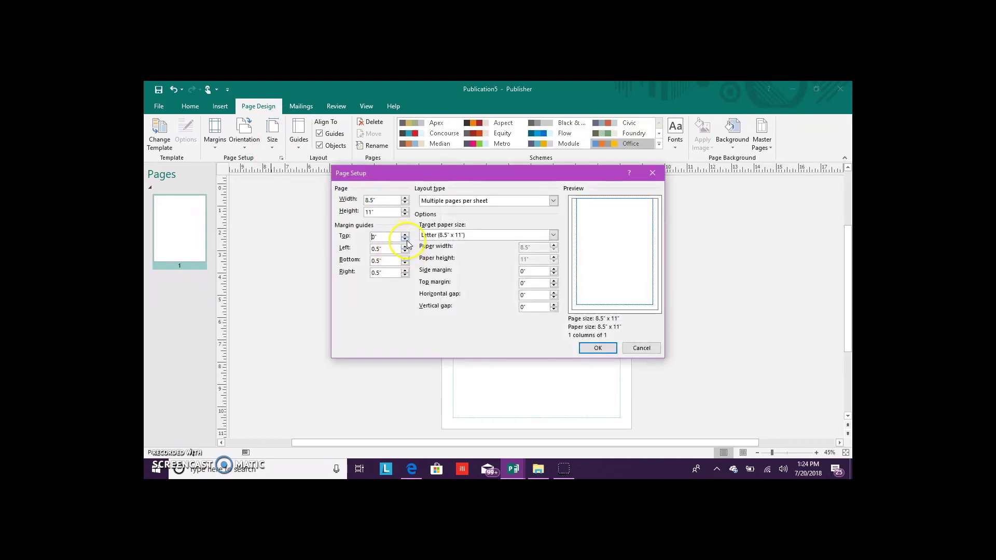
pyautogui.click(405, 251)
pyautogui.click(404, 251)
pyautogui.click(405, 251)
pyautogui.click(405, 251)
pyautogui.click(405, 251)
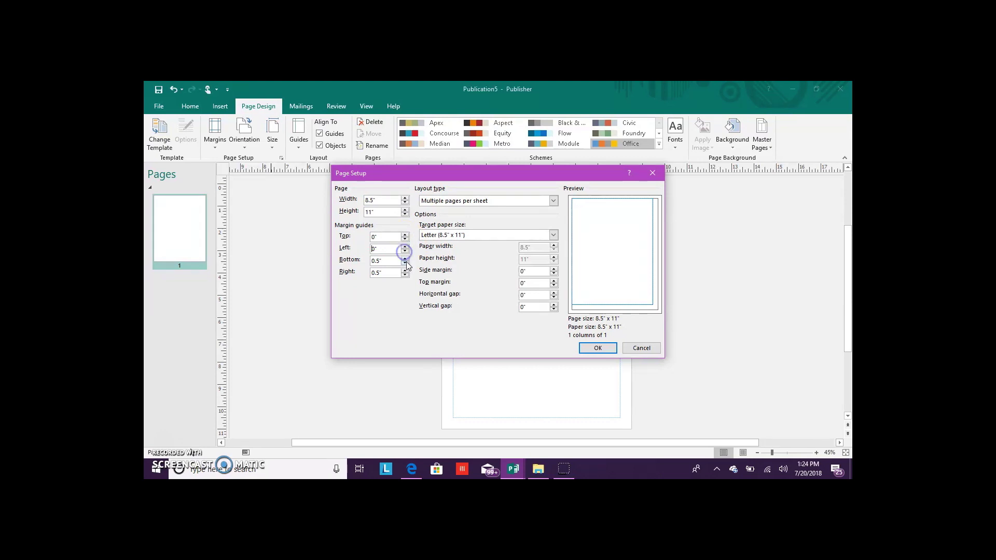
pyautogui.click(405, 263)
pyautogui.click(405, 263)
pyautogui.click(405, 263)
pyautogui.click(405, 263)
pyautogui.click(405, 263)
pyautogui.click(405, 275)
pyautogui.click(405, 275)
pyautogui.click(405, 274)
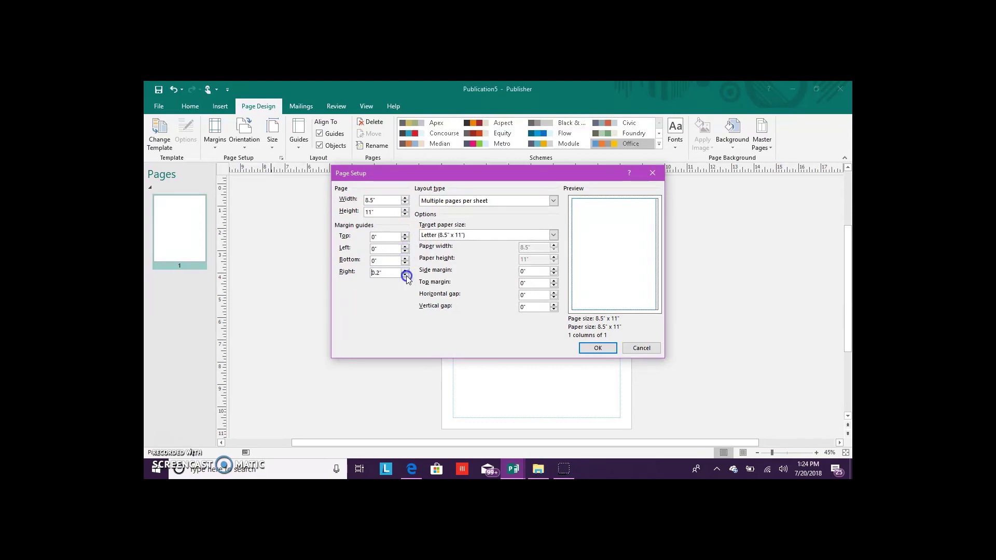
pyautogui.click(405, 275)
pyautogui.click(405, 275)
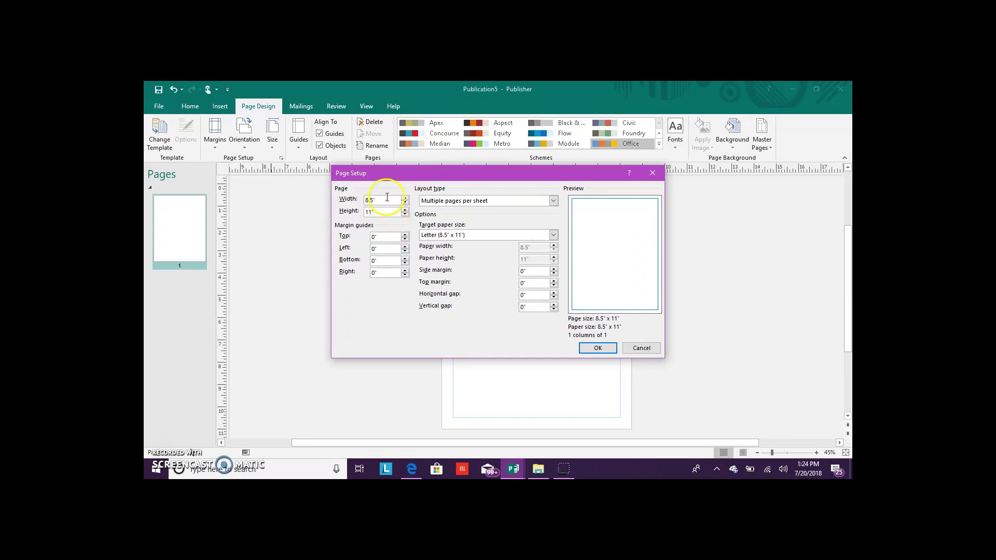
# Step: Set the page to 48" wide by 72" tall and apply it
pyautogui.click(374, 199)
pyautogui.write('48')
pyautogui.click(375, 212)
pyautogui.moveTo(375, 213); pyautogui.dragTo(361, 221)
pyautogui.click(603, 348)
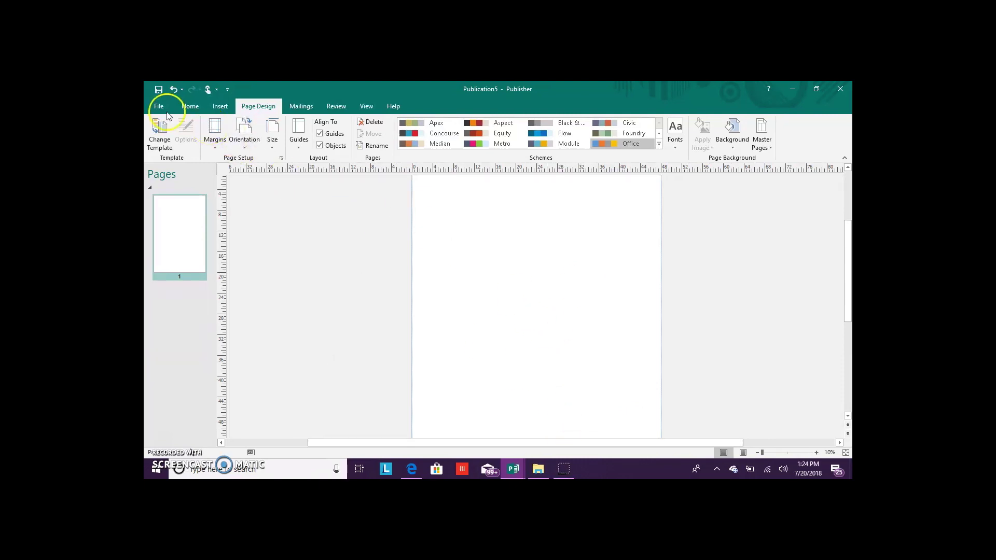
pyautogui.click(156, 93)
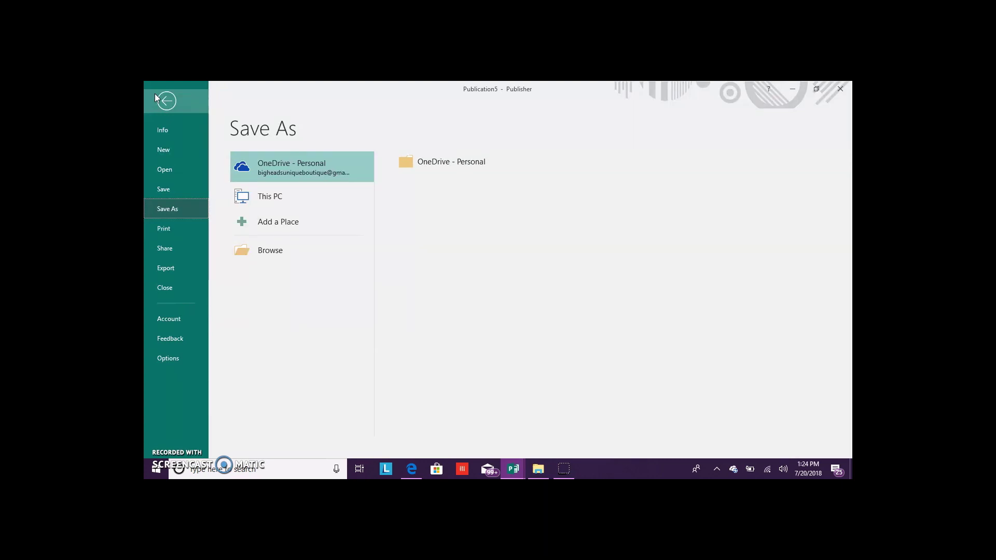
pyautogui.click(254, 253)
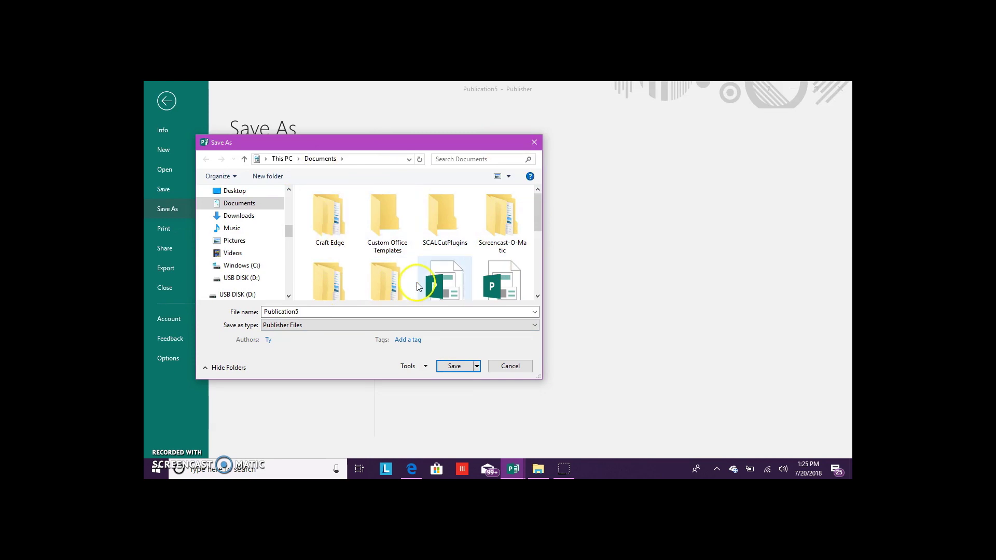
pyautogui.click(533, 142)
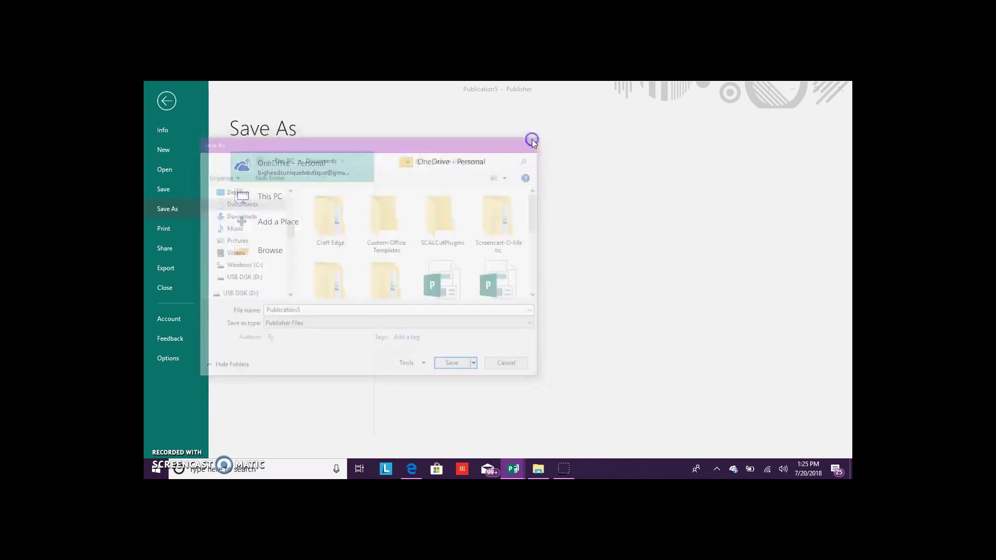
# Step: Save the blank page over 'BH 4x6 backdrop Template' in the publishers template - Copy folder
pyautogui.click(165, 101)
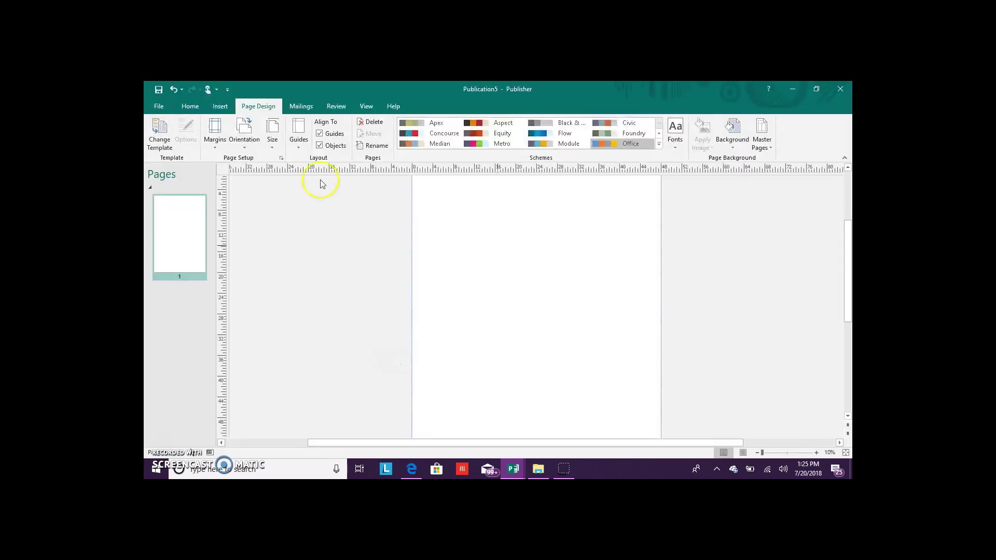
pyautogui.scroll(-3, 729, 310)
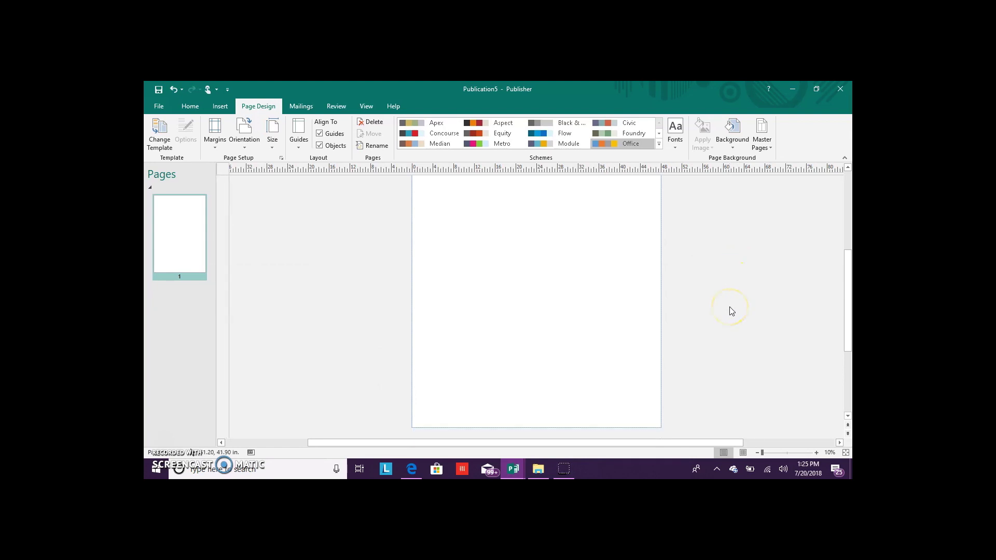
pyautogui.scroll(3, 728, 310)
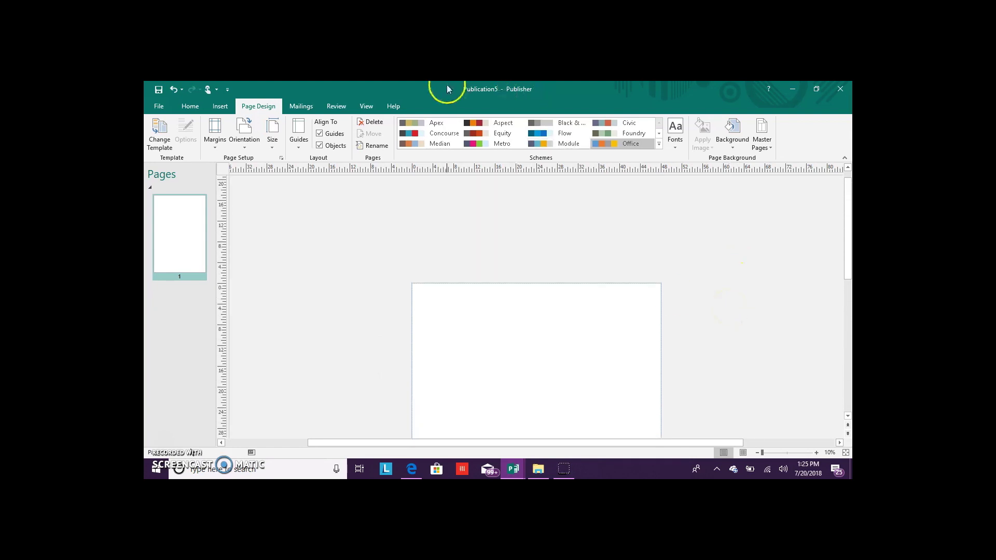
pyautogui.click(161, 107)
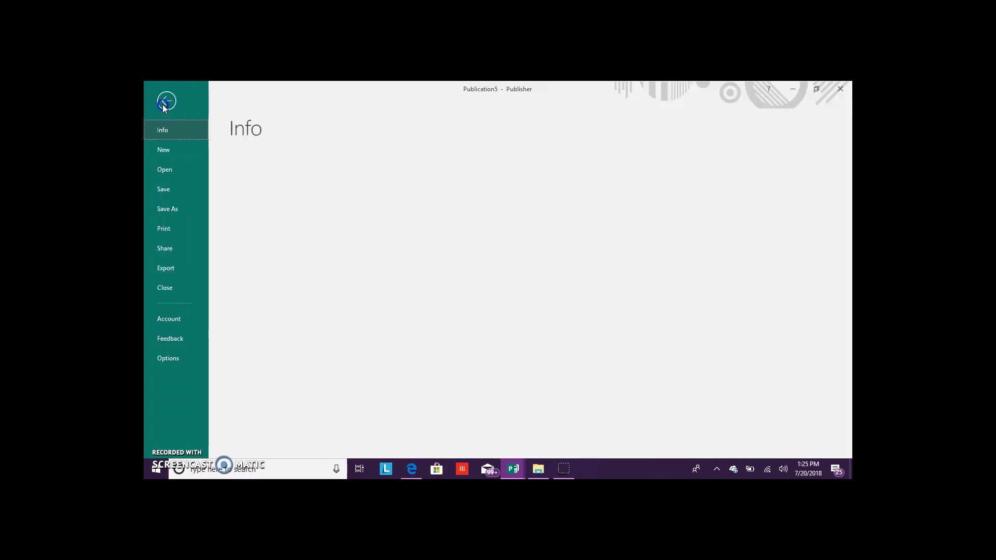
pyautogui.click(173, 211)
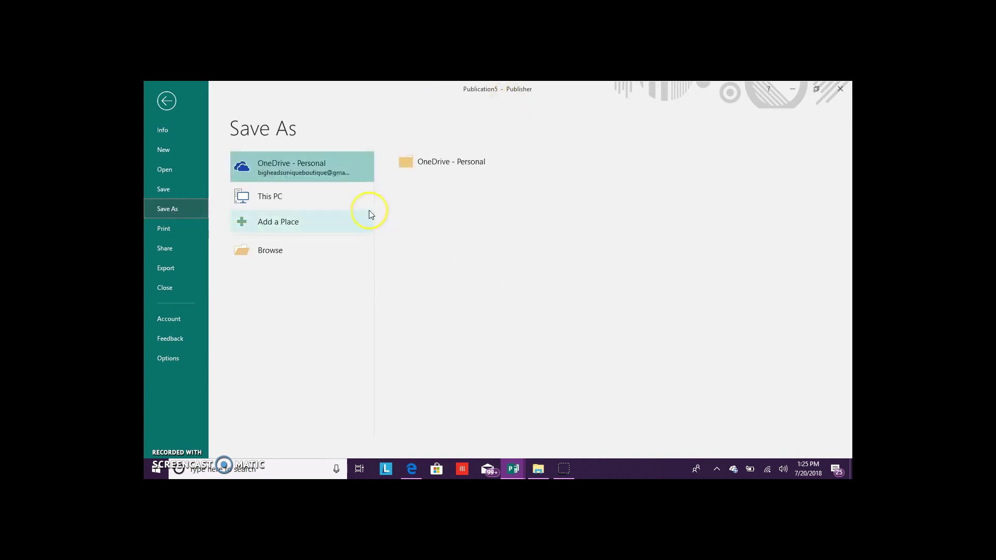
pyautogui.click(278, 252)
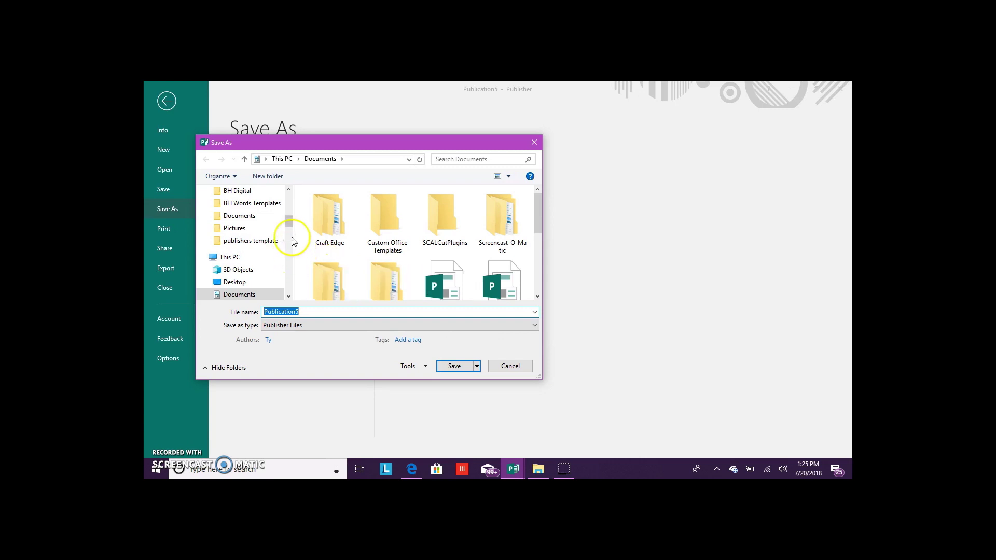
pyautogui.moveTo(289, 225); pyautogui.dragTo(289, 200)
pyautogui.click(267, 215)
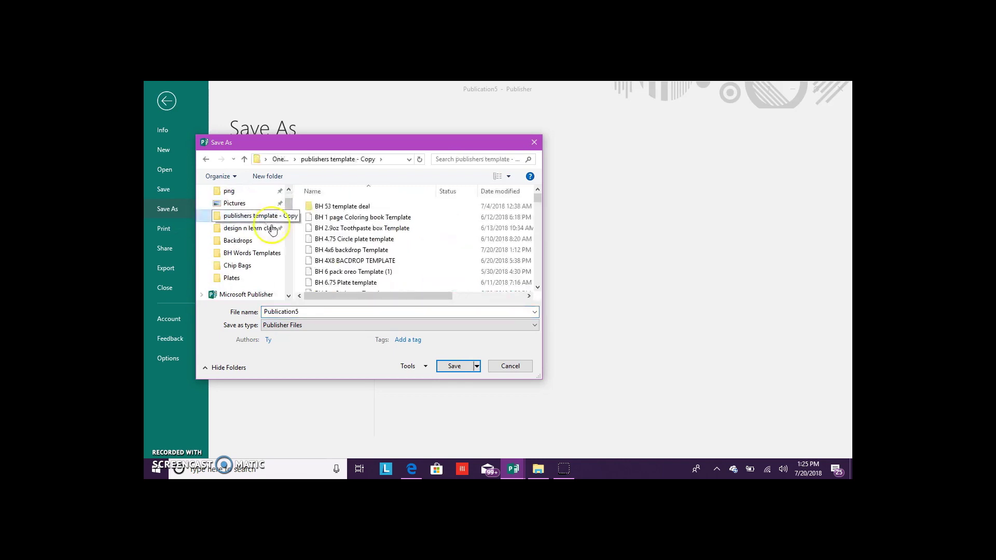
pyautogui.click(344, 250)
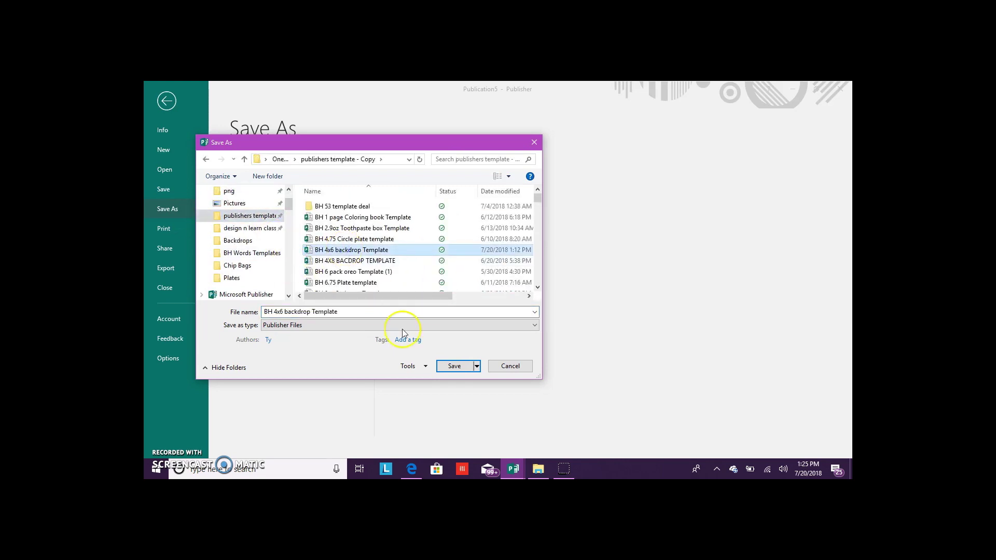
pyautogui.click(453, 367)
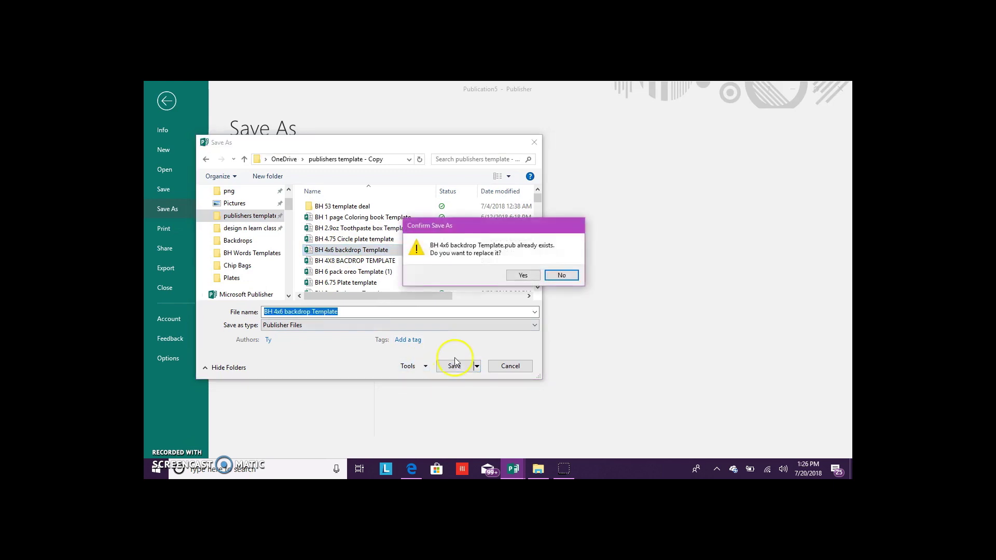
pyautogui.click(521, 275)
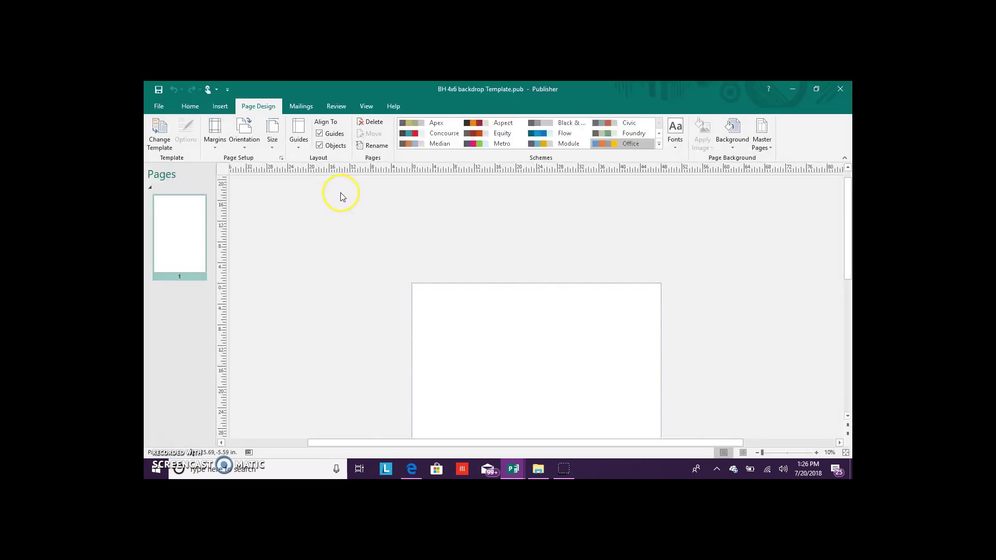
# Step: Open Insert Picture and browse to the png folder on the USB disk
pyautogui.click(220, 107)
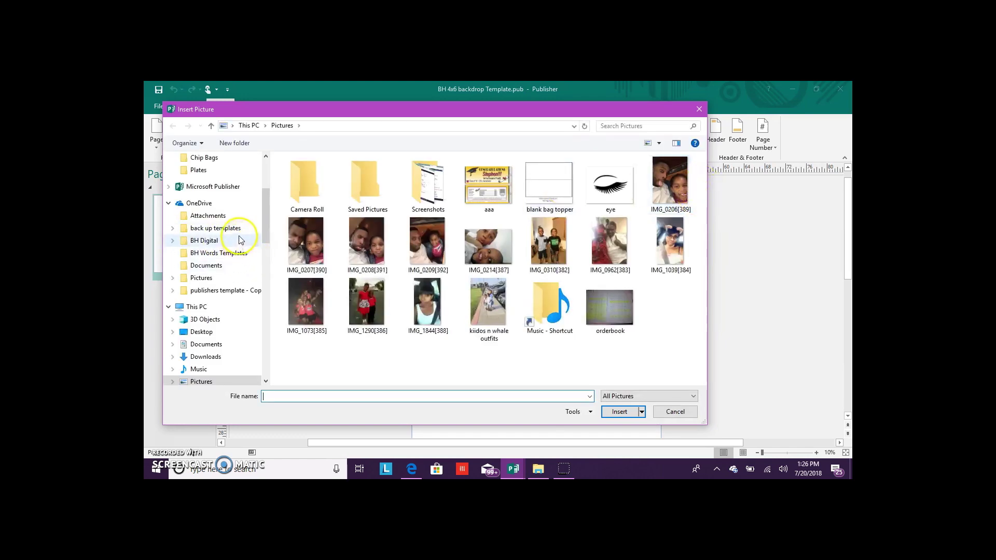
pyautogui.scroll(-5, 242, 233)
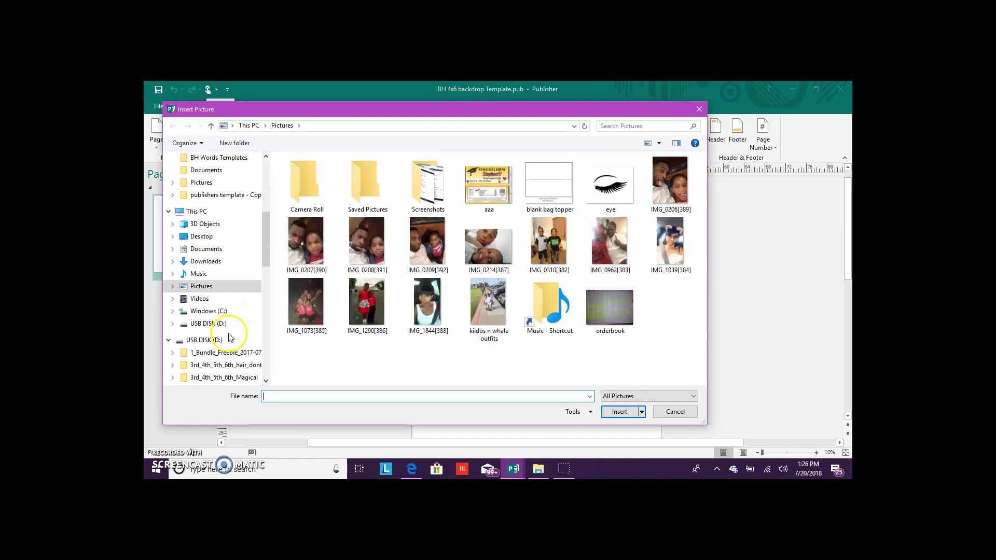
pyautogui.scroll(-4, 229, 337)
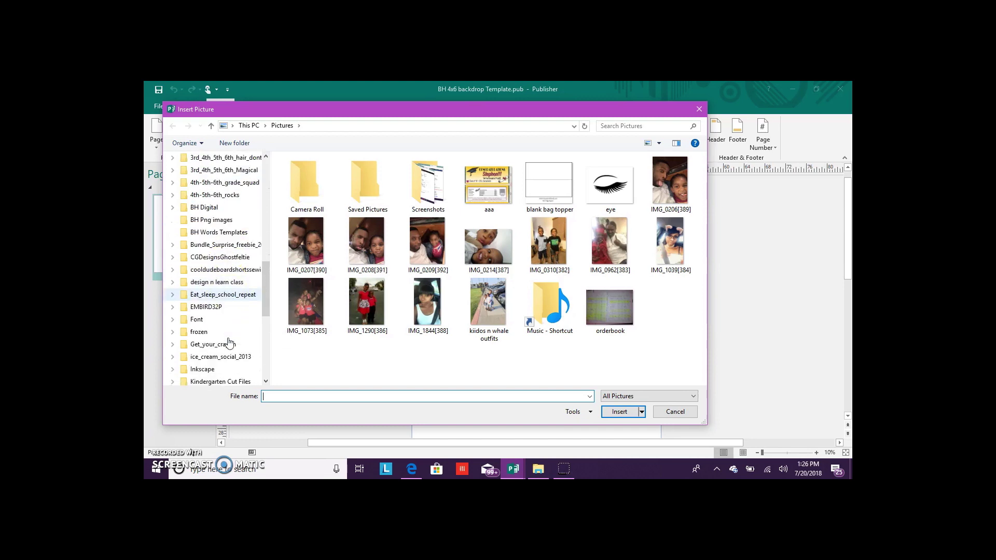
pyautogui.scroll(-1, 229, 342)
pyautogui.click(226, 331)
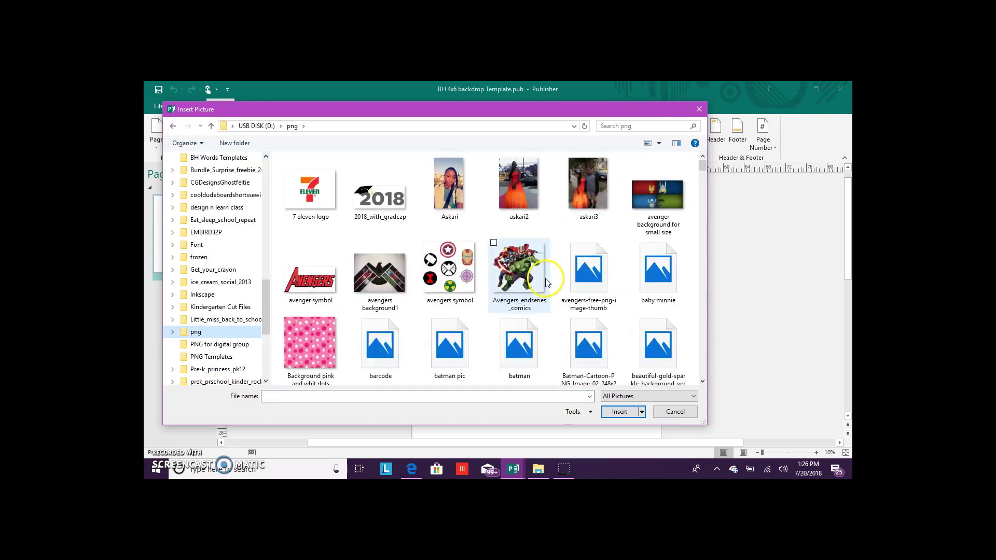
pyautogui.moveTo(702, 170); pyautogui.dragTo(695, 290)
pyautogui.scroll(-3, 640, 282)
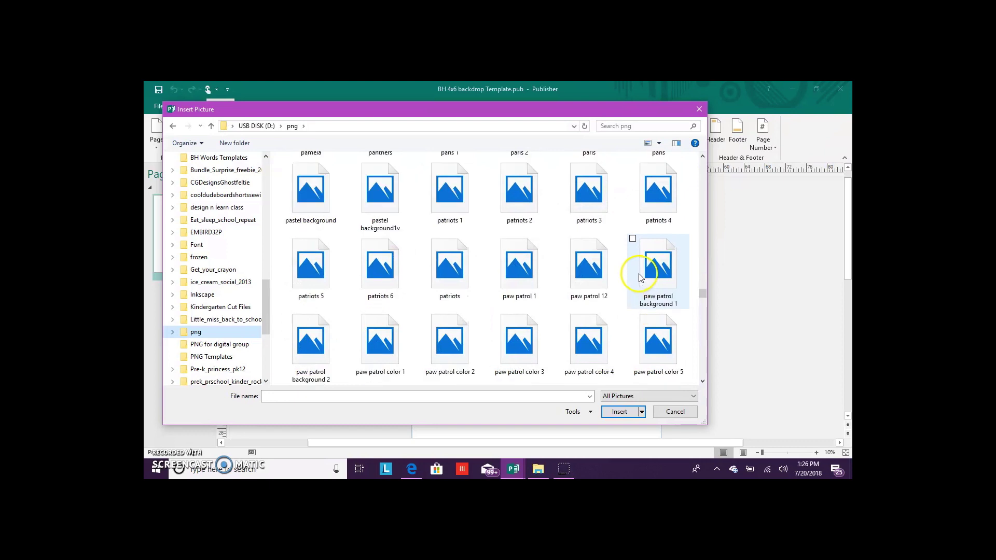
pyautogui.scroll(-1, 638, 275)
pyautogui.scroll(6, 629, 271)
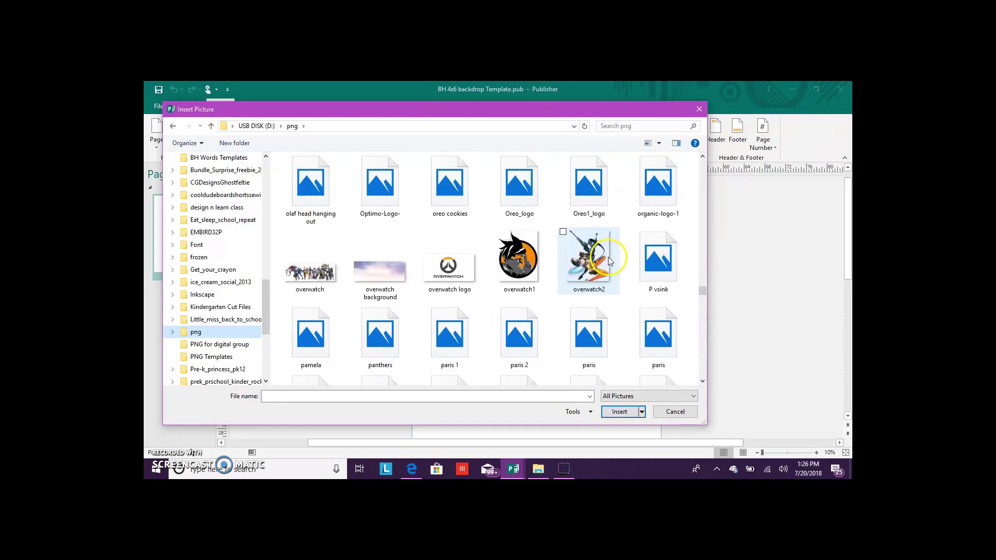
pyautogui.scroll(10, 609, 260)
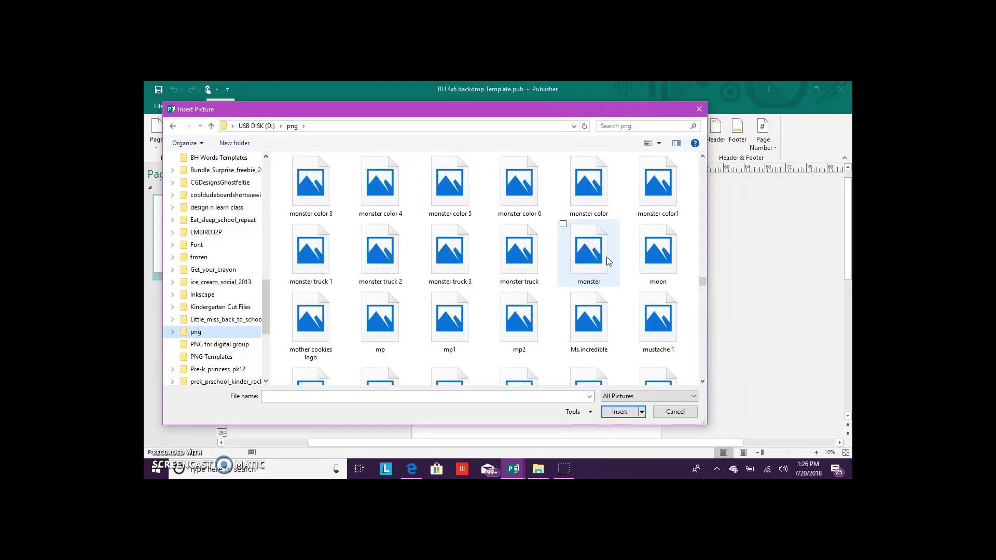
pyautogui.scroll(5, 609, 261)
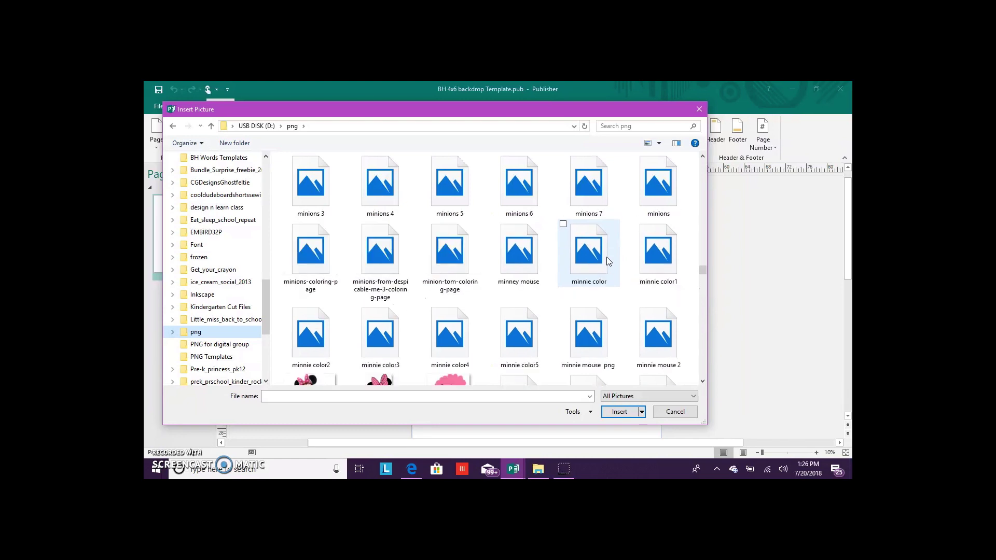
pyautogui.scroll(9, 607, 260)
pyautogui.scroll(-2, 564, 308)
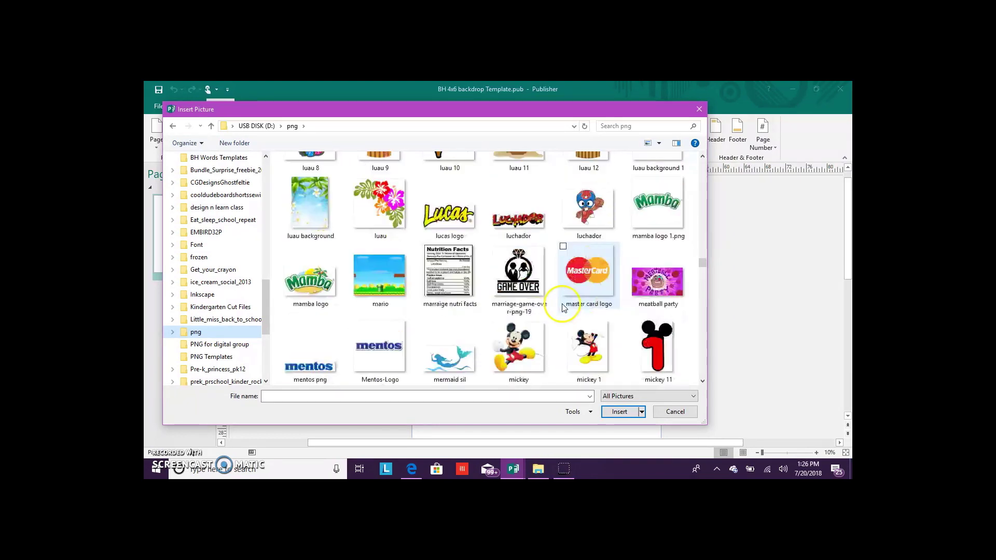
pyautogui.scroll(4, 564, 308)
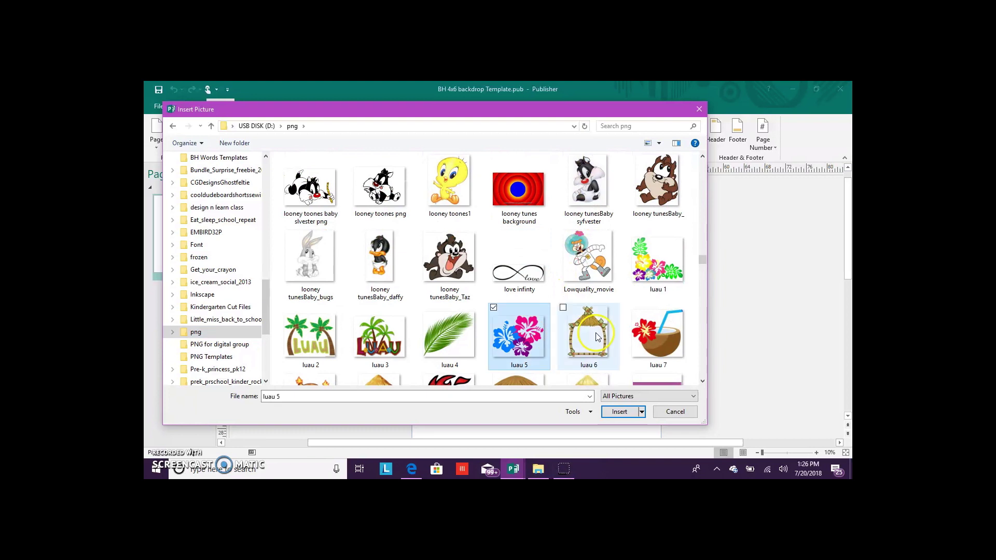
# Step: Select luau 2 through luau 12 plus luau background 1 and insert them
pyautogui.keyDown('ctrl'); pyautogui.click(595, 337); pyautogui.keyUp('ctrl')
pyautogui.keyDown('ctrl'); pyautogui.click(657, 335); pyautogui.keyUp('ctrl')
pyautogui.keyDown('ctrl'); pyautogui.click(449, 335); pyautogui.keyUp('ctrl')
pyautogui.keyDown('ctrl'); pyautogui.click(310, 334); pyautogui.keyUp('ctrl')
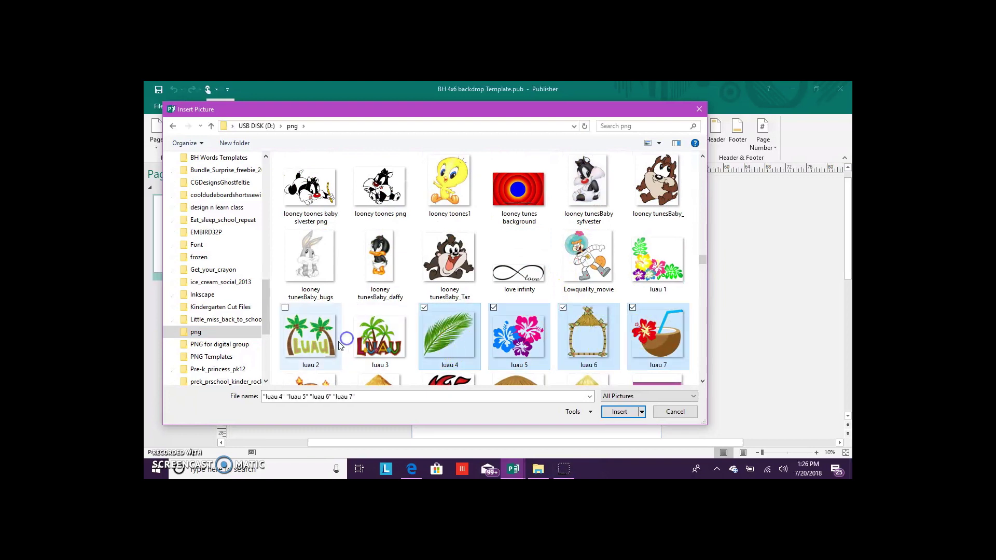
pyautogui.keyDown('ctrl'); pyautogui.click(369, 345); pyautogui.keyUp('ctrl')
pyautogui.keyDown('ctrl'); pyautogui.click(322, 378); pyautogui.keyUp('ctrl')
pyautogui.keyDown('ctrl'); pyautogui.click(377, 378); pyautogui.keyUp('ctrl')
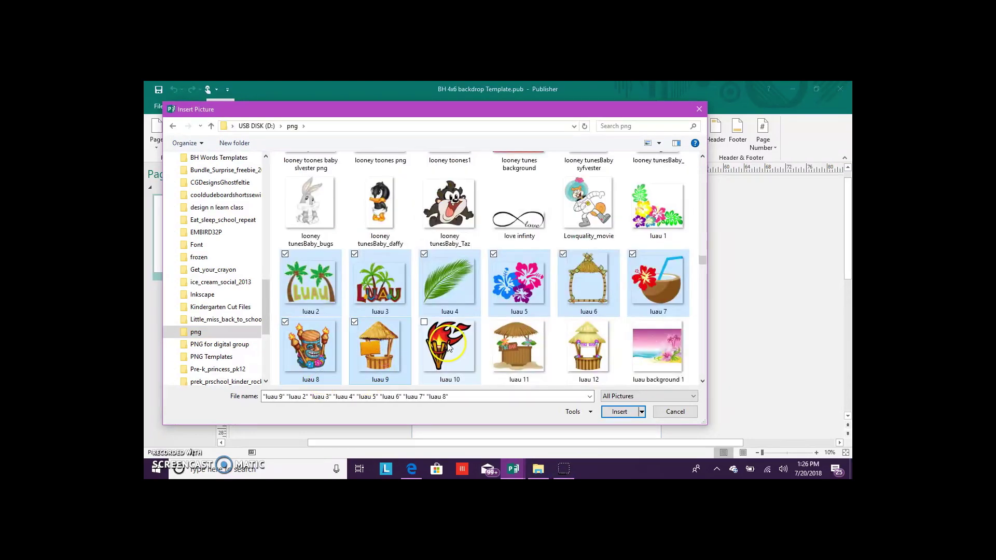
pyautogui.keyDown('ctrl'); pyautogui.click(449, 347); pyautogui.keyUp('ctrl')
pyautogui.keyDown('ctrl'); pyautogui.click(506, 347); pyautogui.keyUp('ctrl')
pyautogui.keyDown('ctrl'); pyautogui.click(587, 348); pyautogui.keyUp('ctrl')
pyautogui.keyDown('ctrl'); pyautogui.click(656, 348); pyautogui.keyUp('ctrl')
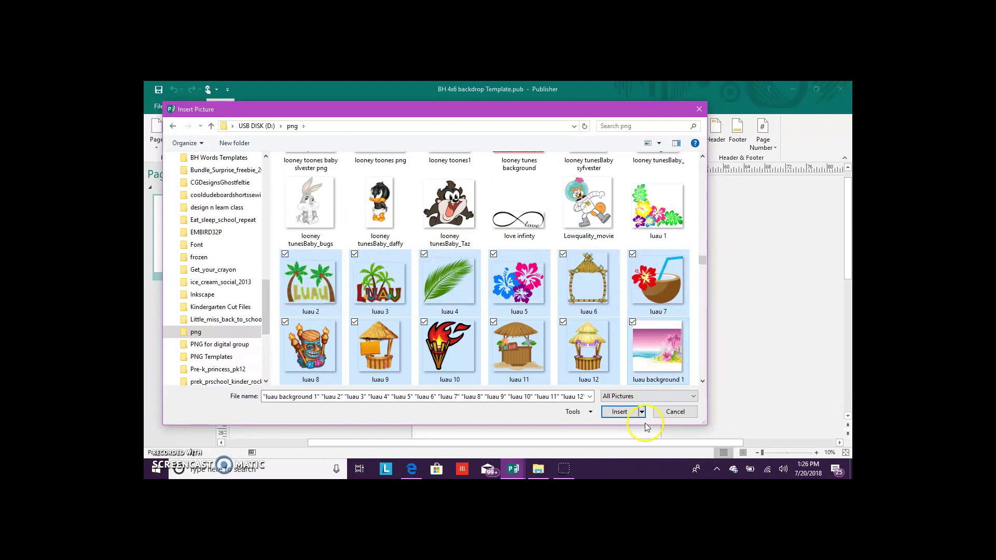
pyautogui.click(620, 411)
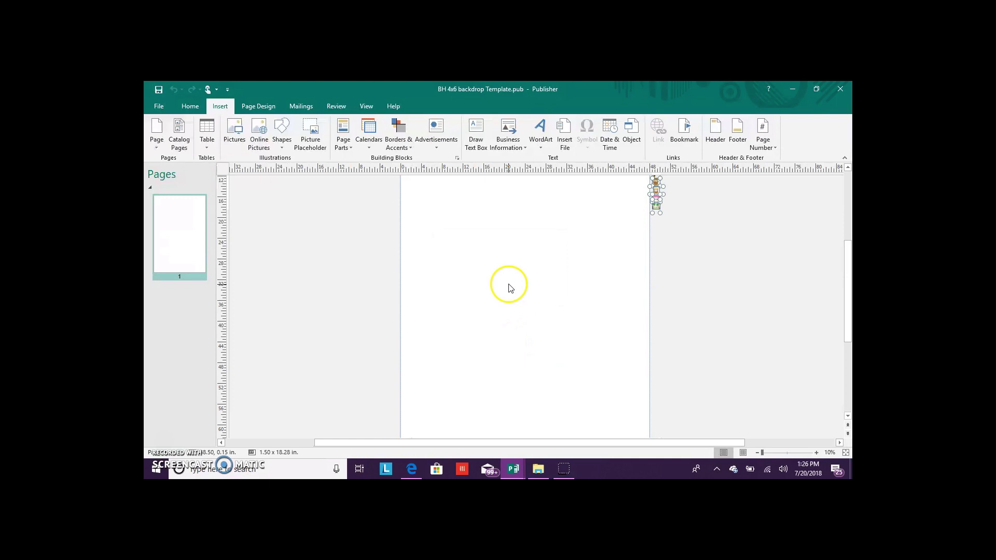
# Step: Pull the LUAU palm-tree picture and a clip-art picture out of the stack, enlarging the LUAU
pyautogui.moveTo(656, 208); pyautogui.dragTo(675, 238)
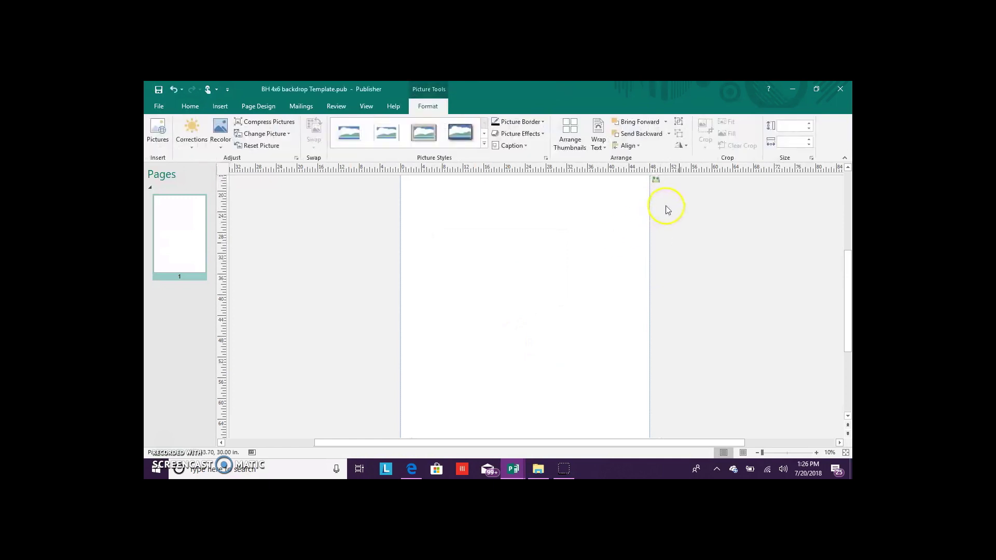
pyautogui.click(658, 182)
pyautogui.moveTo(659, 182); pyautogui.dragTo(552, 270)
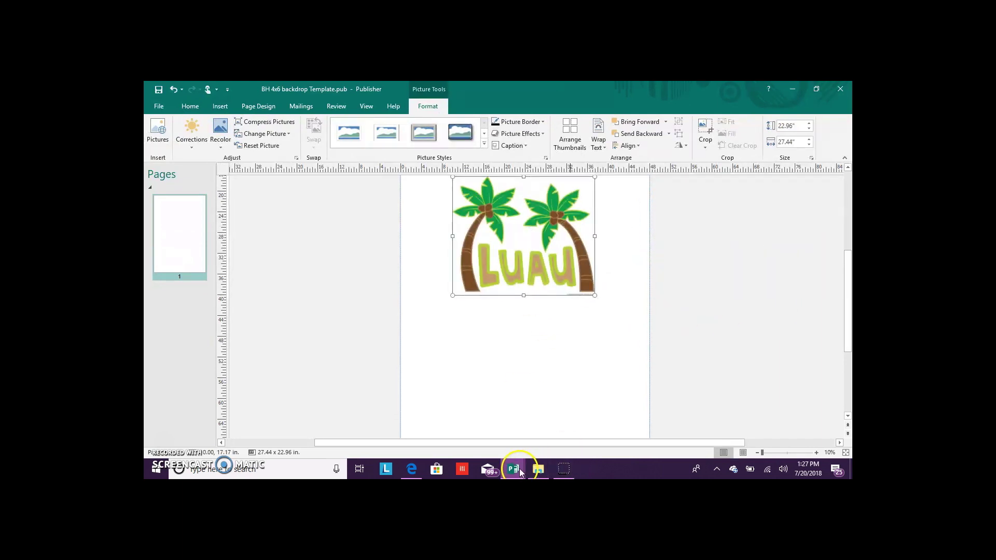
pyautogui.scroll(3, 667, 355)
pyautogui.click(657, 270)
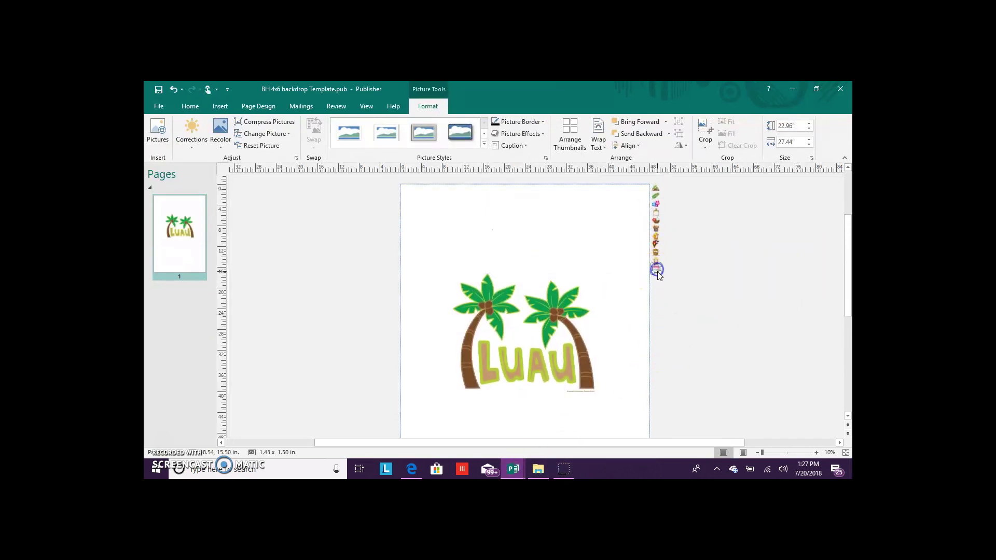
pyautogui.moveTo(657, 271); pyautogui.dragTo(647, 387)
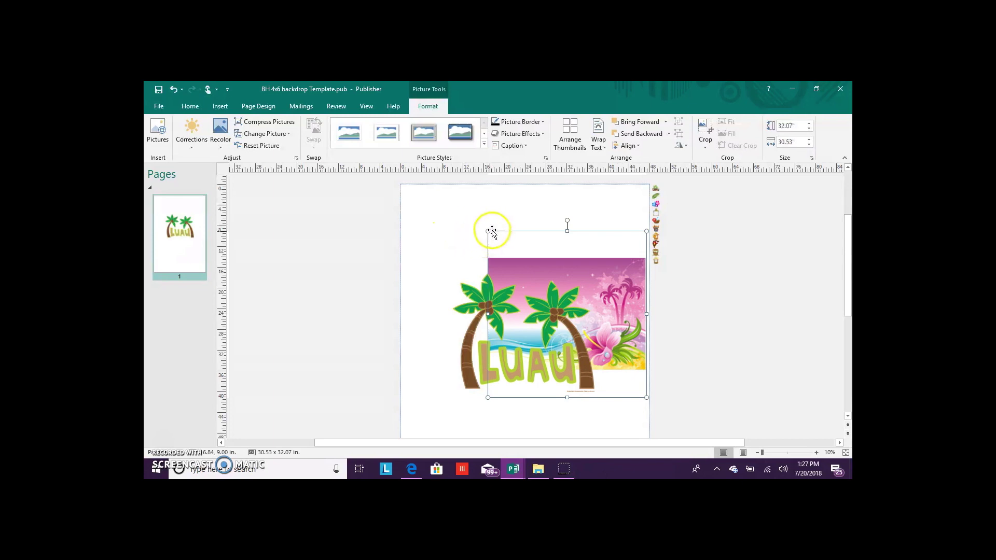
# Step: Stretch the pink beach background picture to fill the page
pyautogui.moveTo(486, 231); pyautogui.dragTo(445, 187)
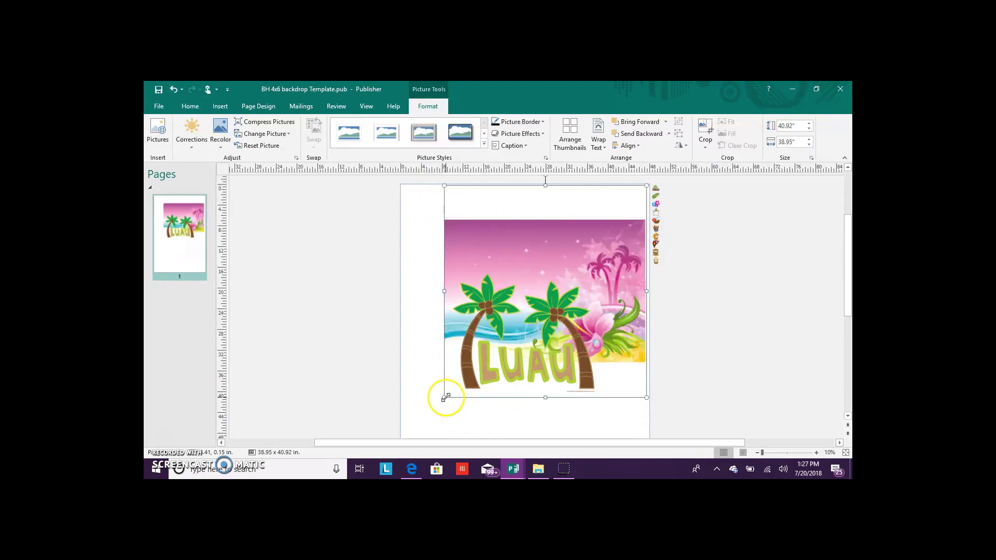
pyautogui.moveTo(444, 397); pyautogui.dragTo(404, 430)
pyautogui.scroll(-2, 498, 389)
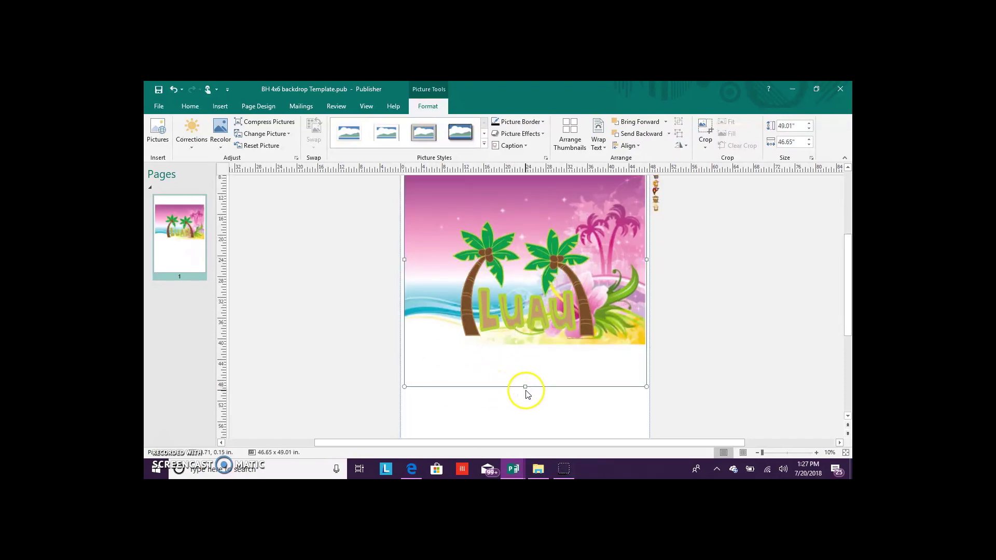
pyautogui.scroll(-1, 524, 394)
pyautogui.scroll(-3, 528, 441)
pyautogui.moveTo(525, 289); pyautogui.dragTo(516, 407)
# Step: Move the LUAU palm-tree picture to the top-left and enlarge it across the background
pyautogui.scroll(3, 521, 283)
pyautogui.moveTo(521, 282); pyautogui.dragTo(424, 260)
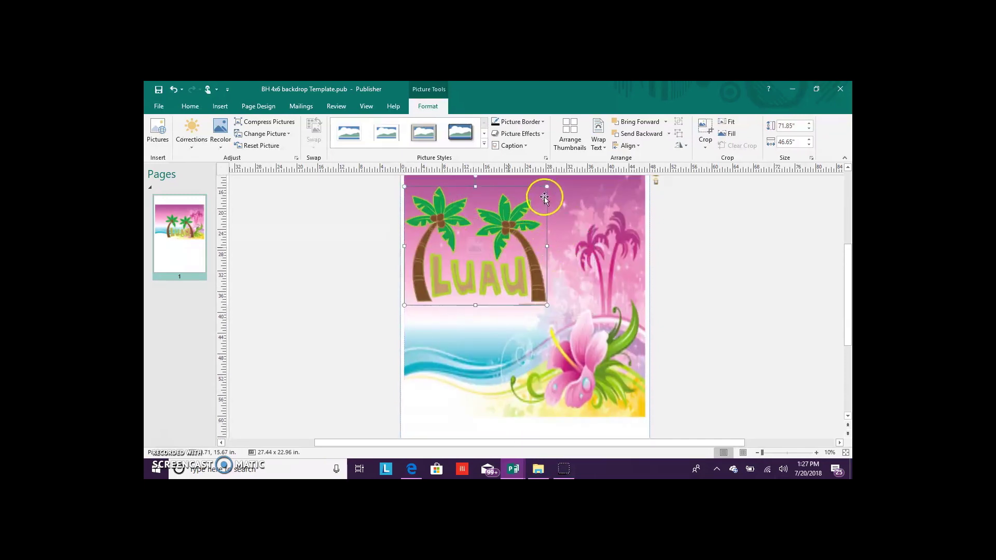
pyautogui.moveTo(570, 182); pyautogui.dragTo(570, 182)
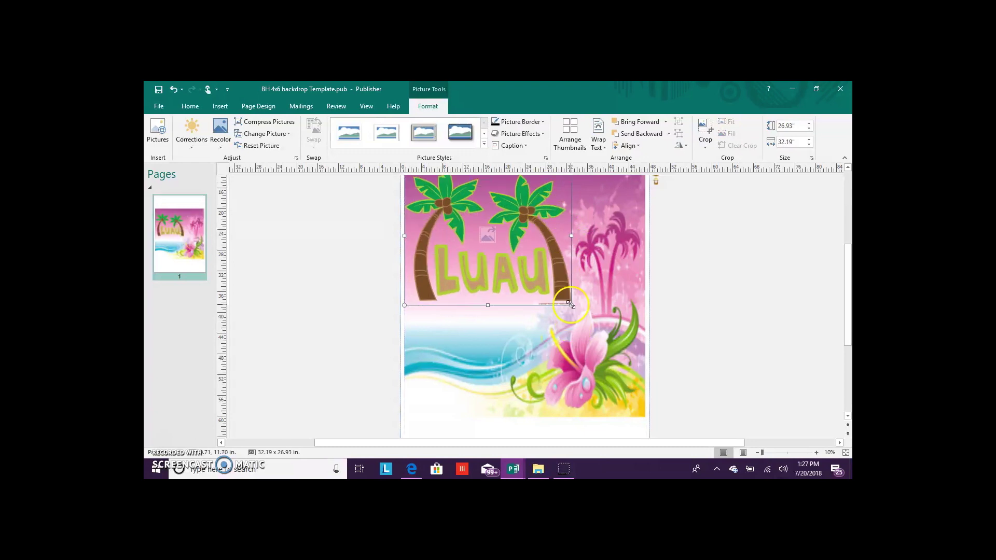
pyautogui.moveTo(571, 304); pyautogui.dragTo(629, 353)
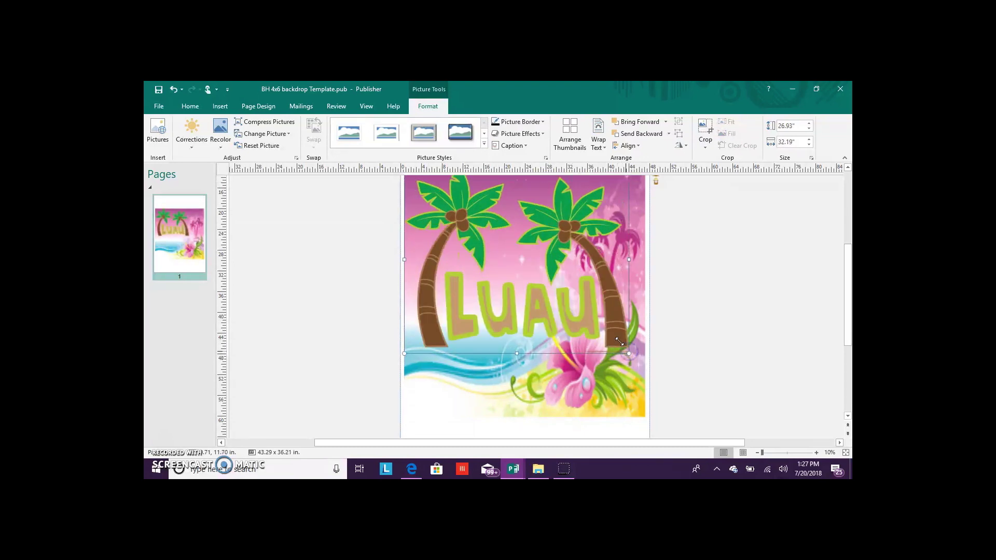
pyautogui.scroll(3, 615, 327)
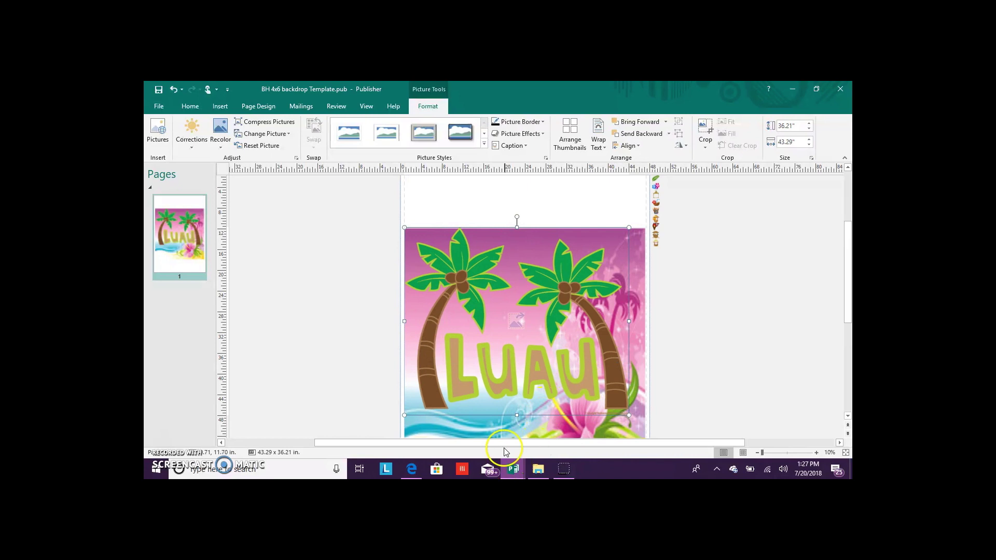
pyautogui.scroll(-2, 521, 314)
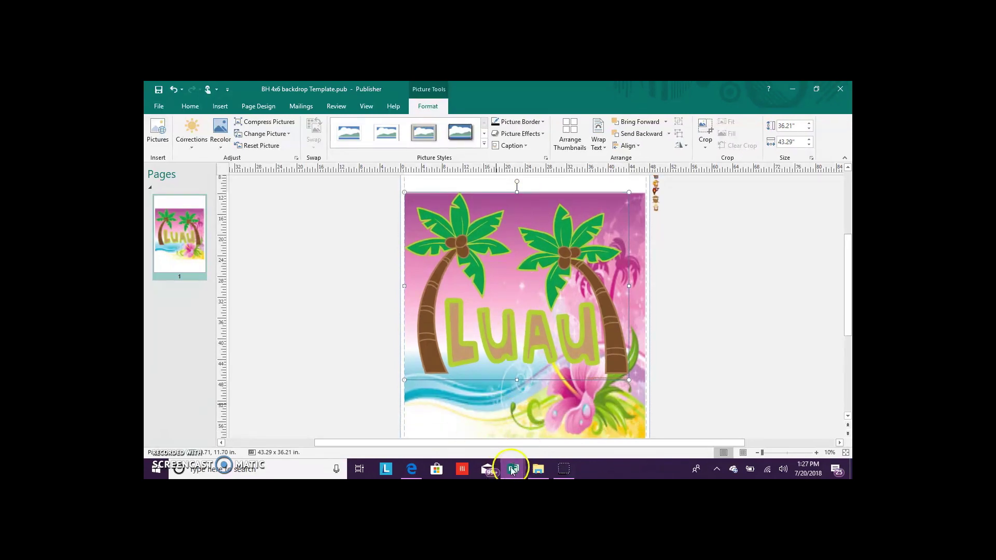
# Step: Switch to the finished luau design and save it over BH 4x6 luau backdrop.pub in Backdrops
pyautogui.moveTo(511, 471)
pyautogui.click(488, 432)
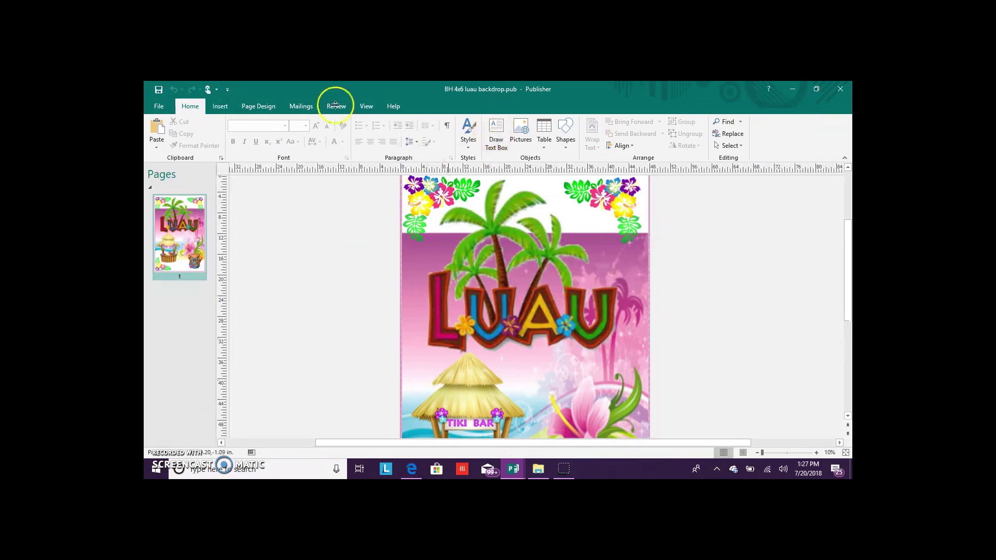
pyautogui.click(155, 107)
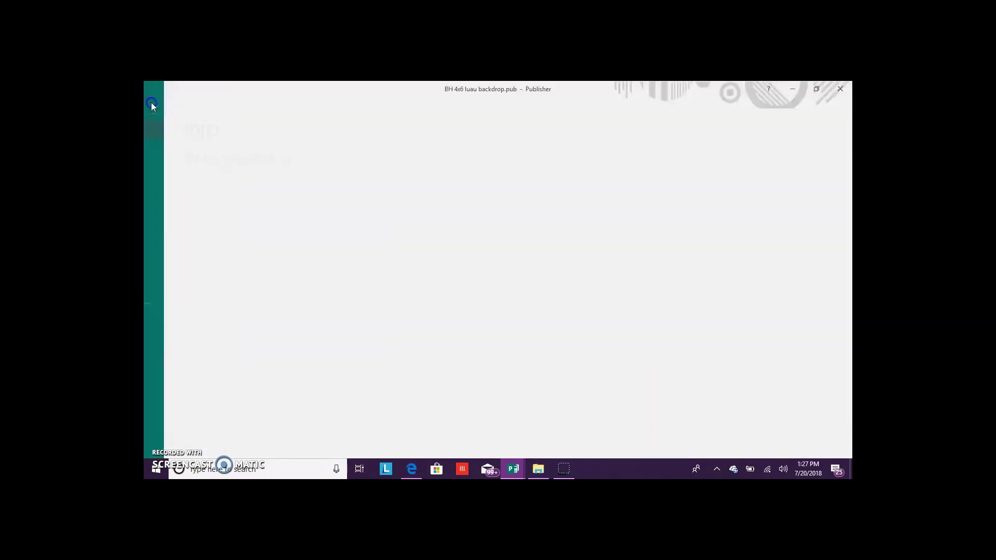
pyautogui.click(179, 207)
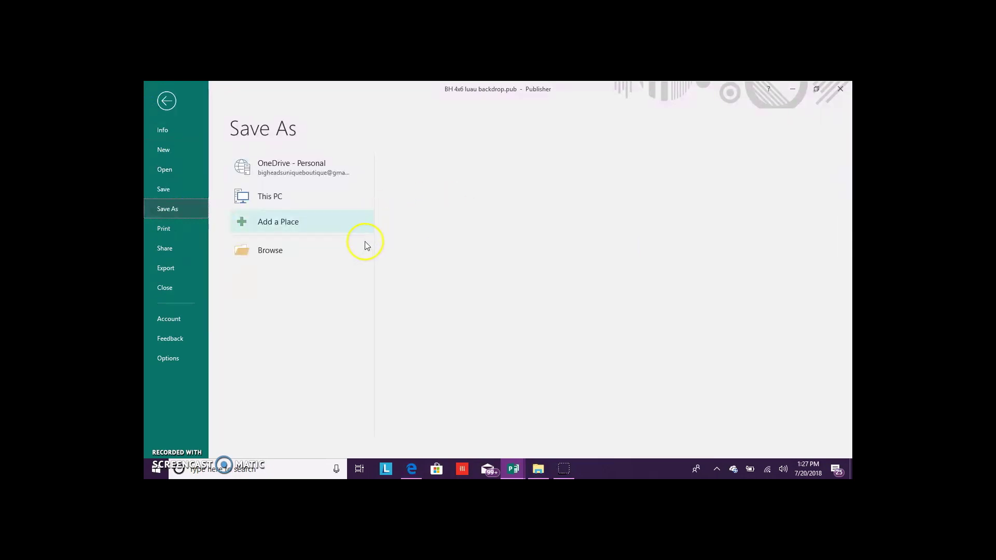
pyautogui.click(430, 176)
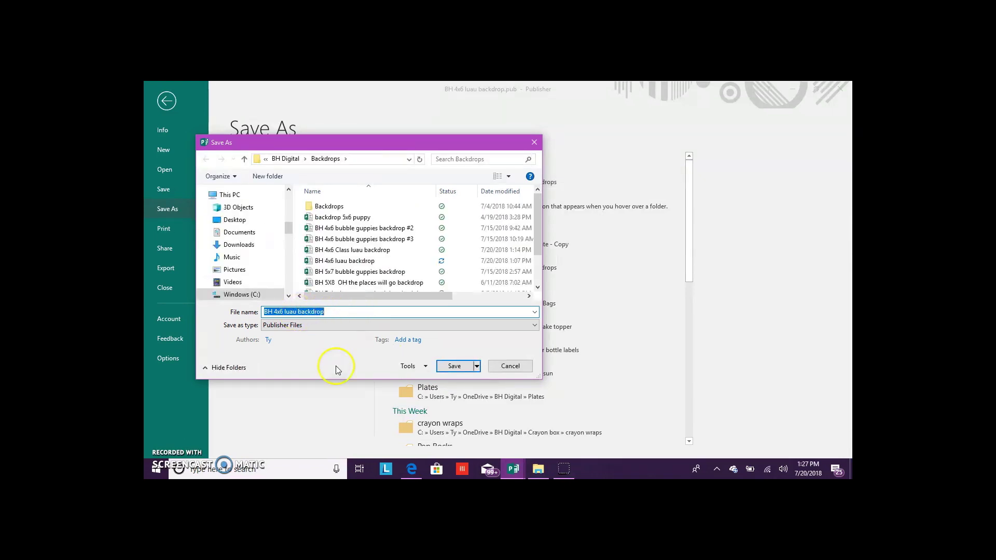
pyautogui.click(298, 311)
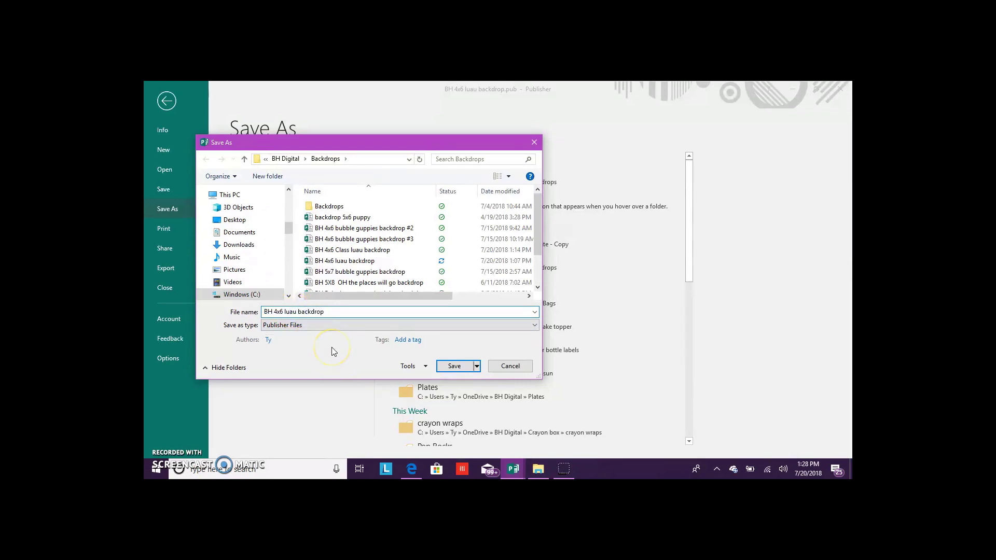
pyautogui.click(453, 367)
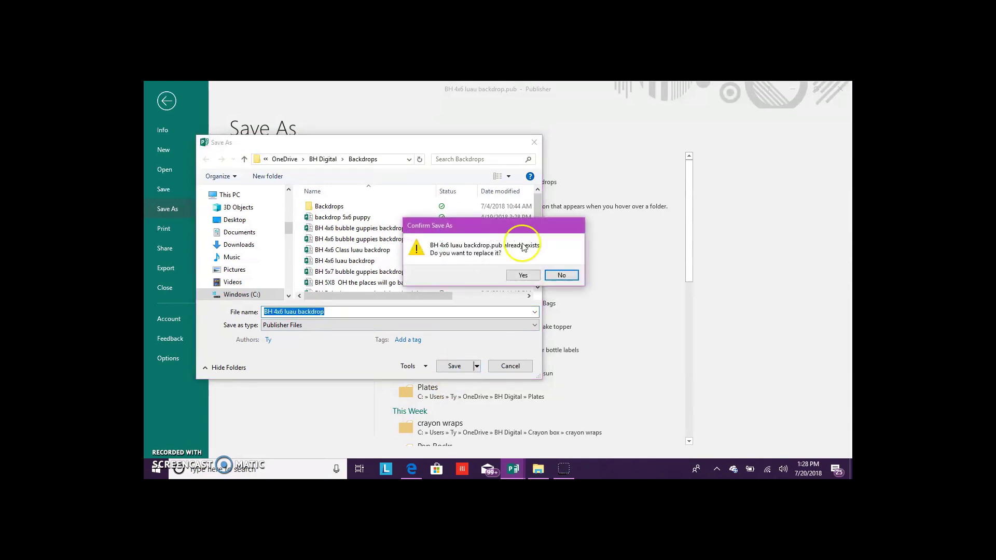
pyautogui.click(522, 274)
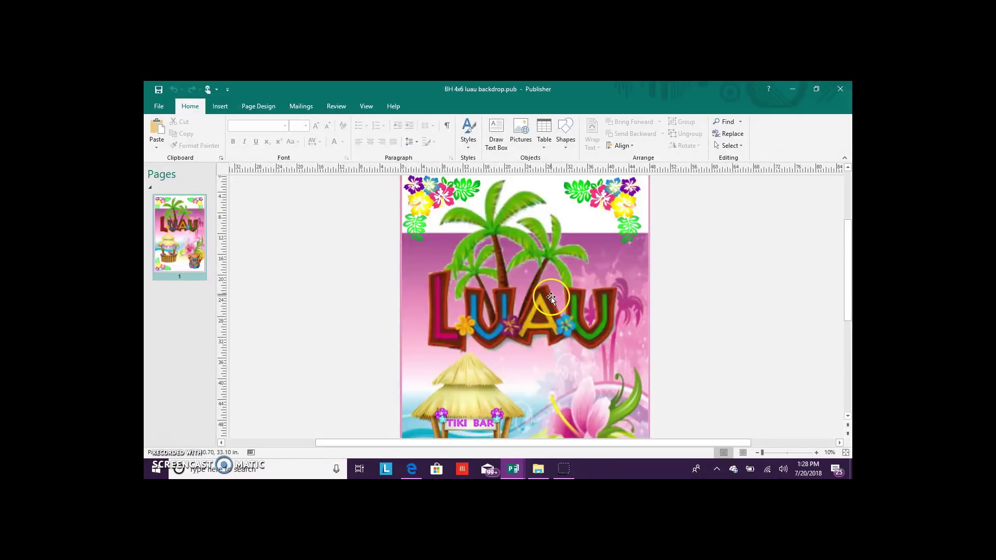
# Step: Add a plain-style WordArt of the first name, enlarge it and place it below the LUAU title
pyautogui.scroll(-5, 551, 294)
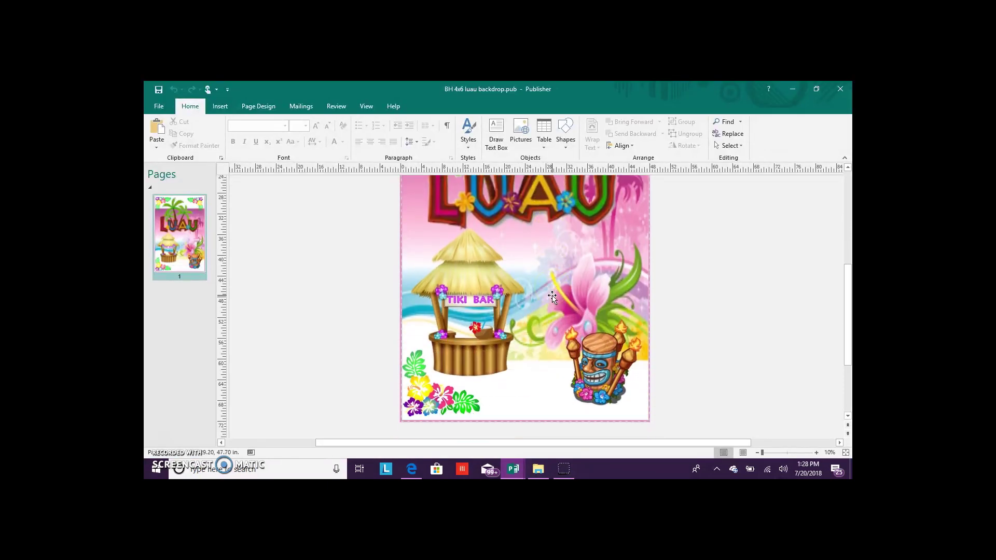
pyautogui.scroll(1, 552, 296)
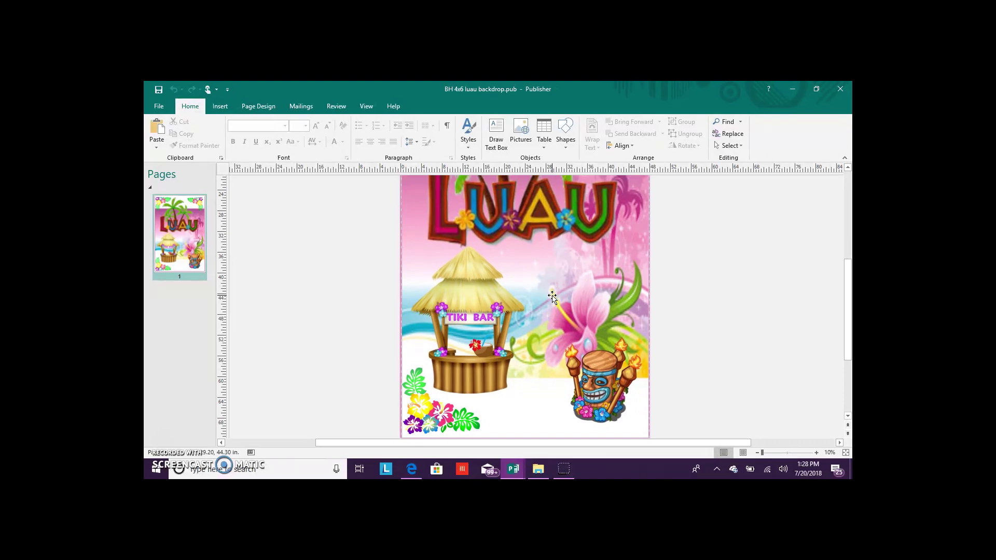
pyautogui.scroll(3, 552, 296)
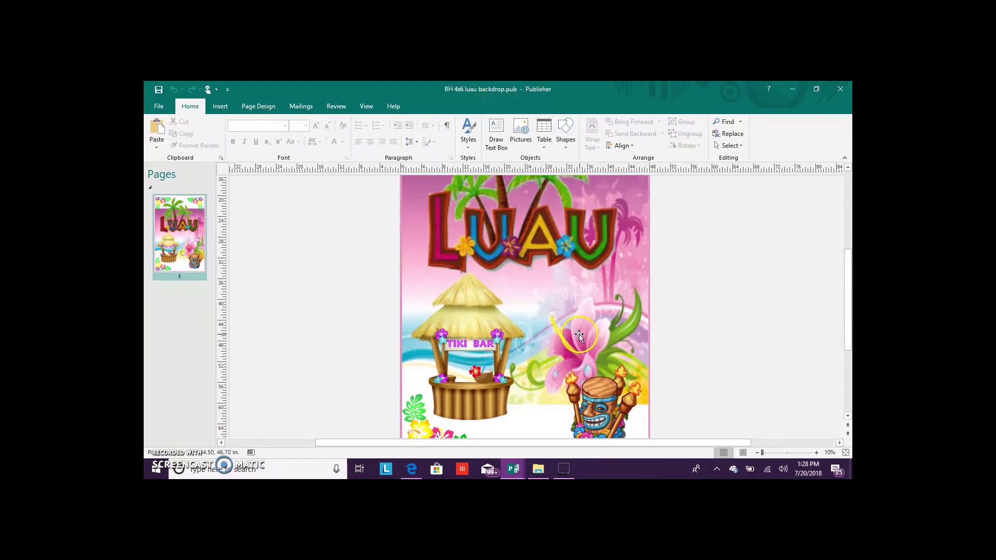
pyautogui.click(225, 109)
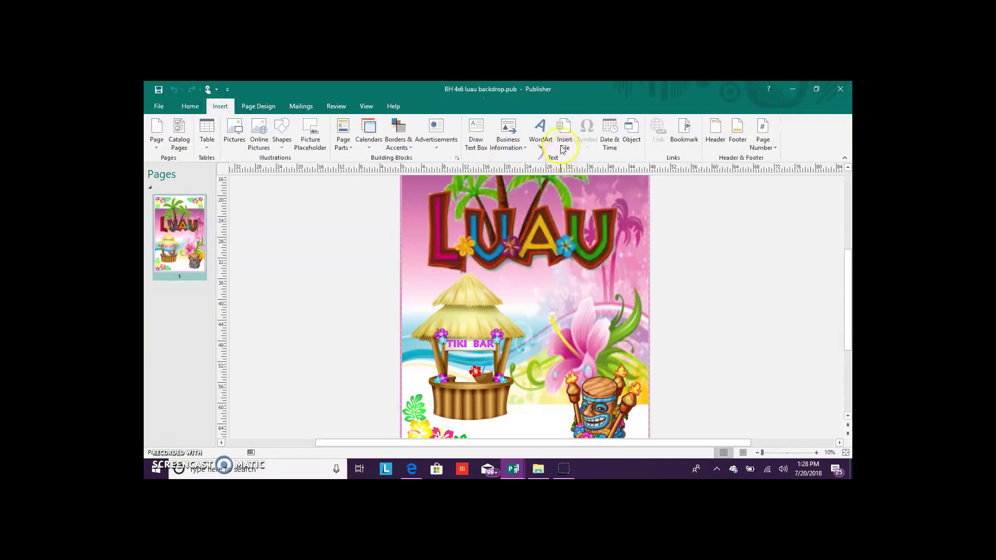
pyautogui.click(546, 141)
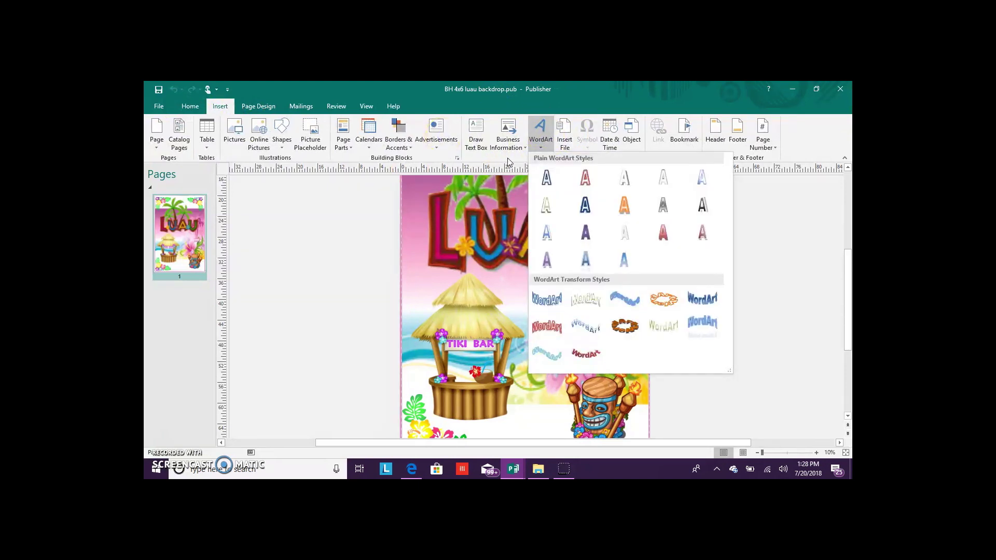
pyautogui.click(625, 259)
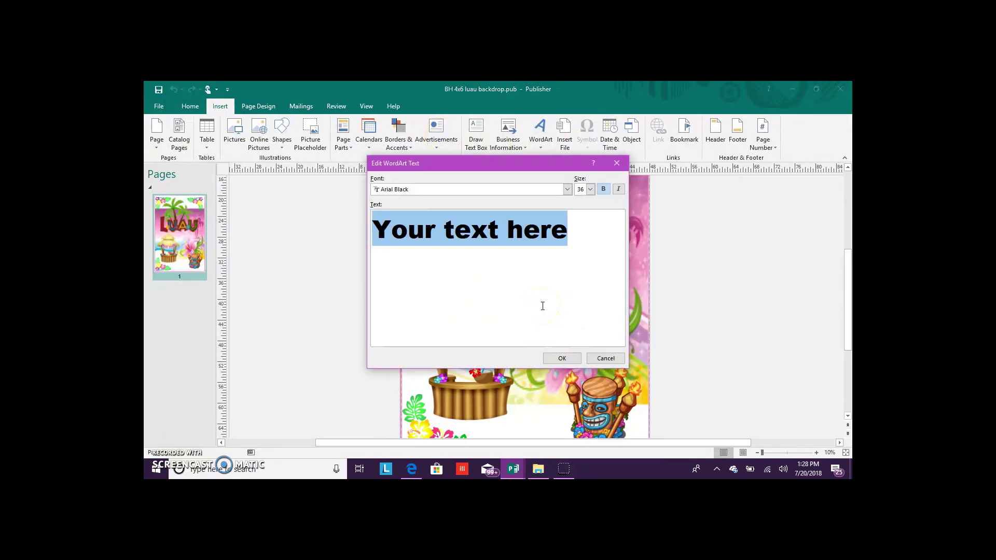
pyautogui.write('Cynthia')
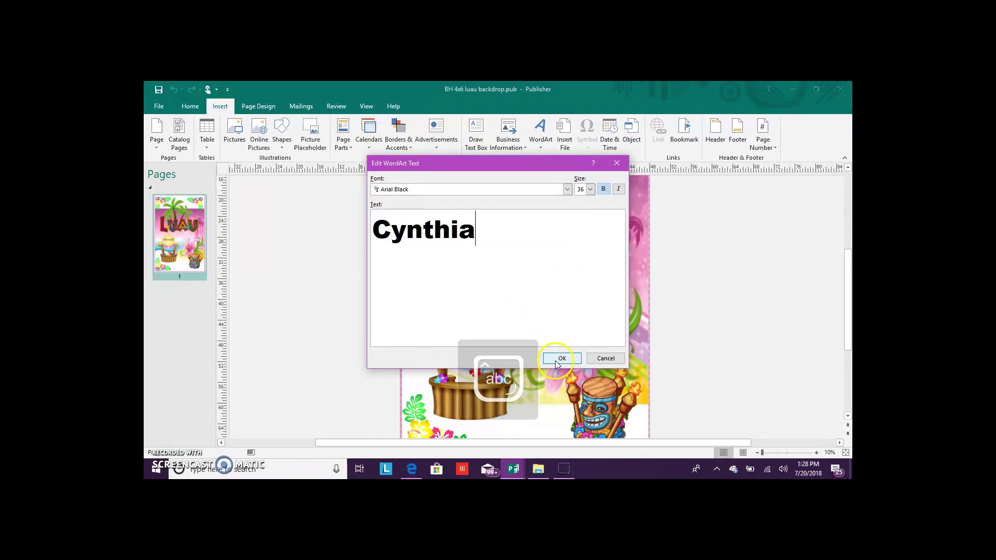
pyautogui.click(559, 358)
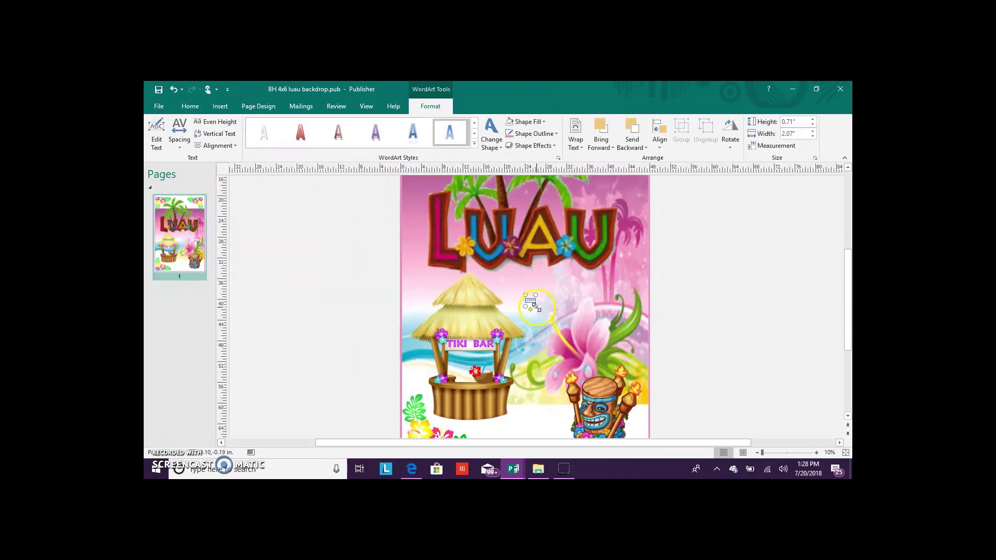
pyautogui.moveTo(535, 307); pyautogui.dragTo(606, 345)
pyautogui.moveTo(578, 313); pyautogui.dragTo(568, 299)
# Step: Give the name WordArt a heavy outline weight
pyautogui.rightClick(569, 301)
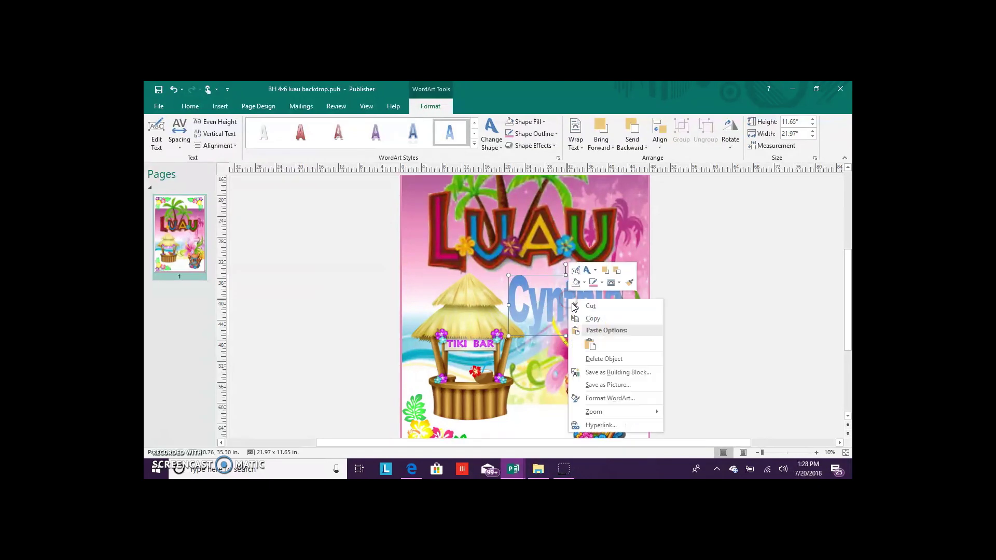
pyautogui.click(594, 282)
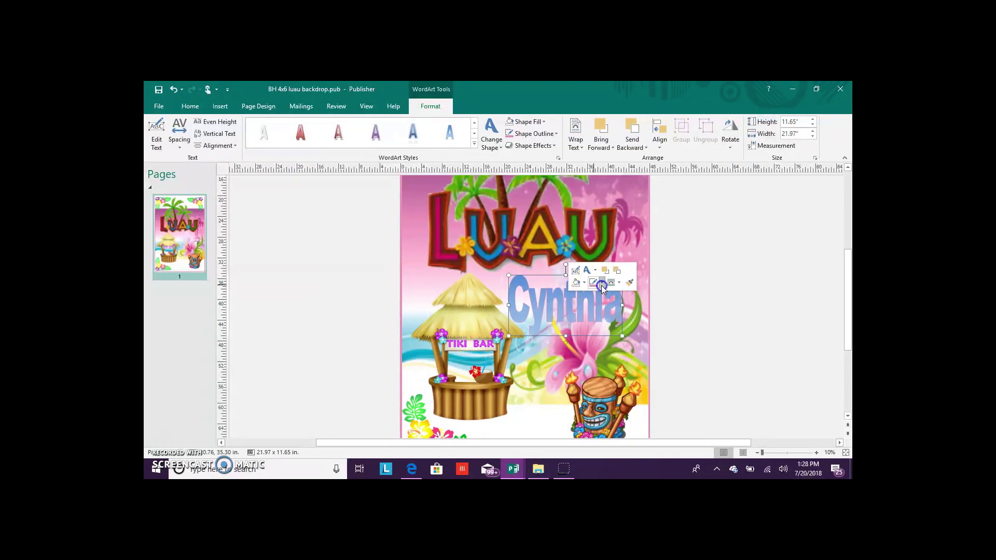
pyautogui.click(601, 286)
pyautogui.moveTo(633, 238)
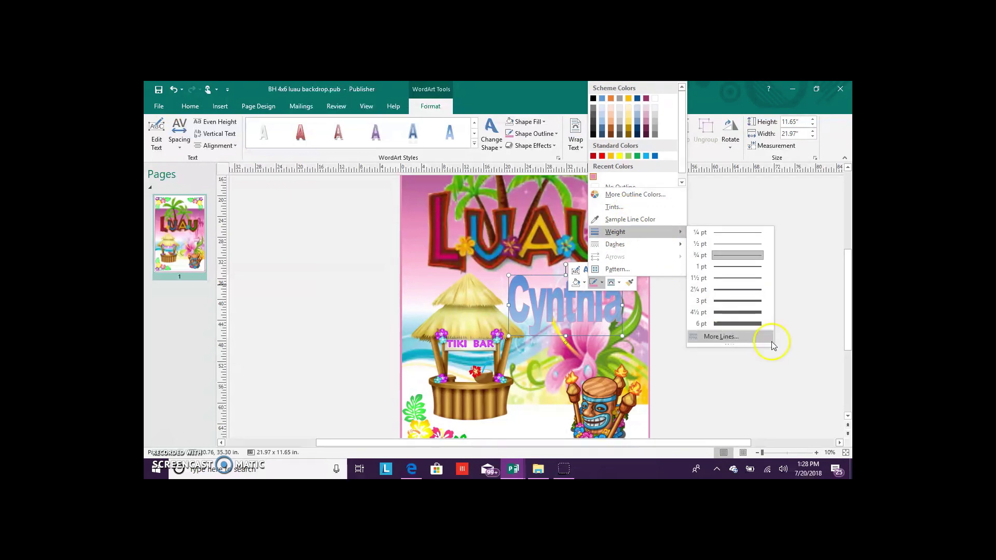
pyautogui.click(756, 322)
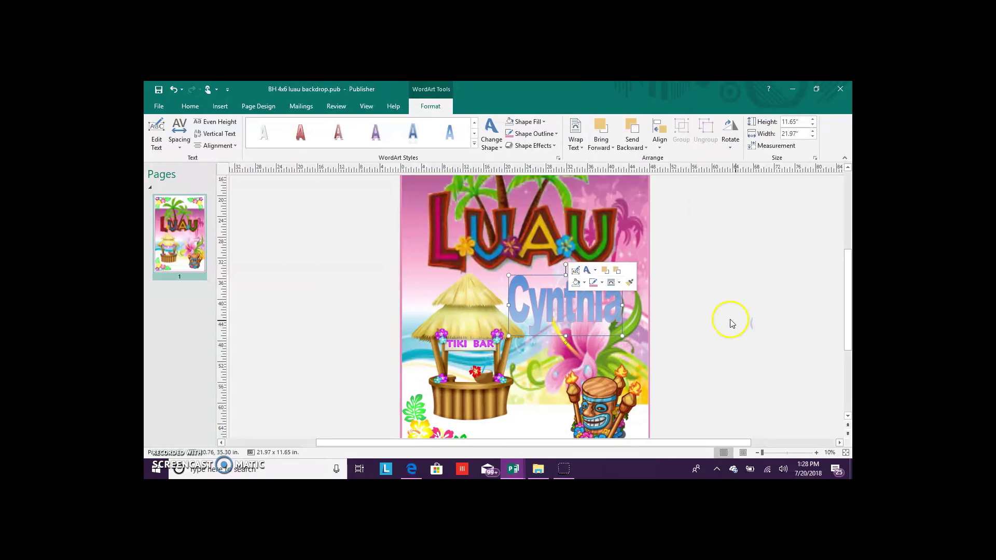
# Step: Set the WordArt outline line width to 25 in Format WordArt
pyautogui.click(601, 283)
pyautogui.moveTo(642, 244)
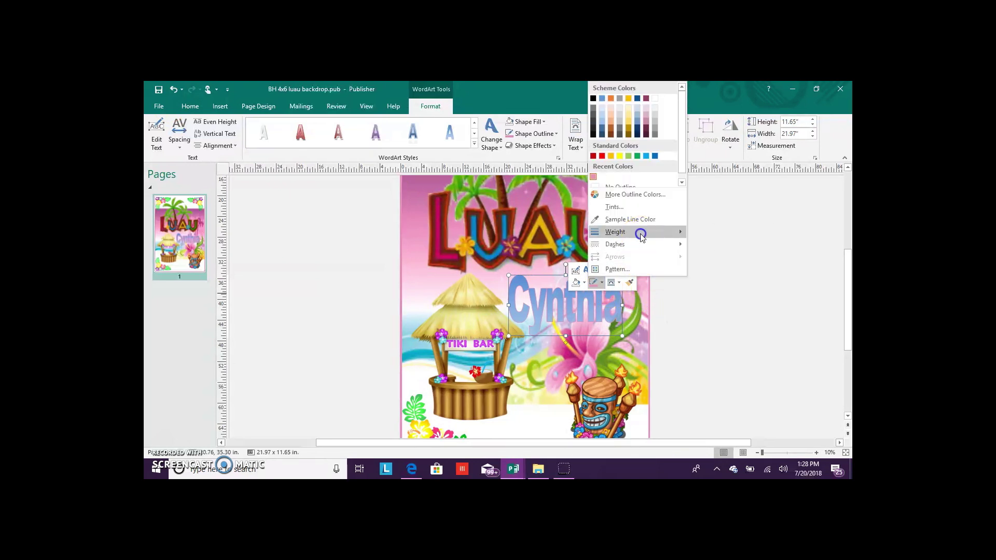
pyautogui.click(714, 333)
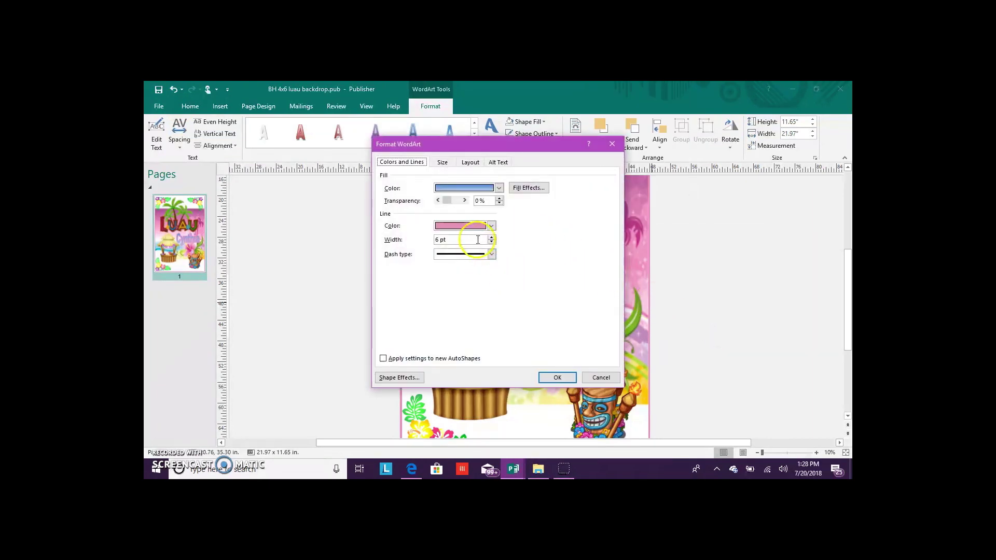
pyautogui.moveTo(457, 240); pyautogui.dragTo(427, 244)
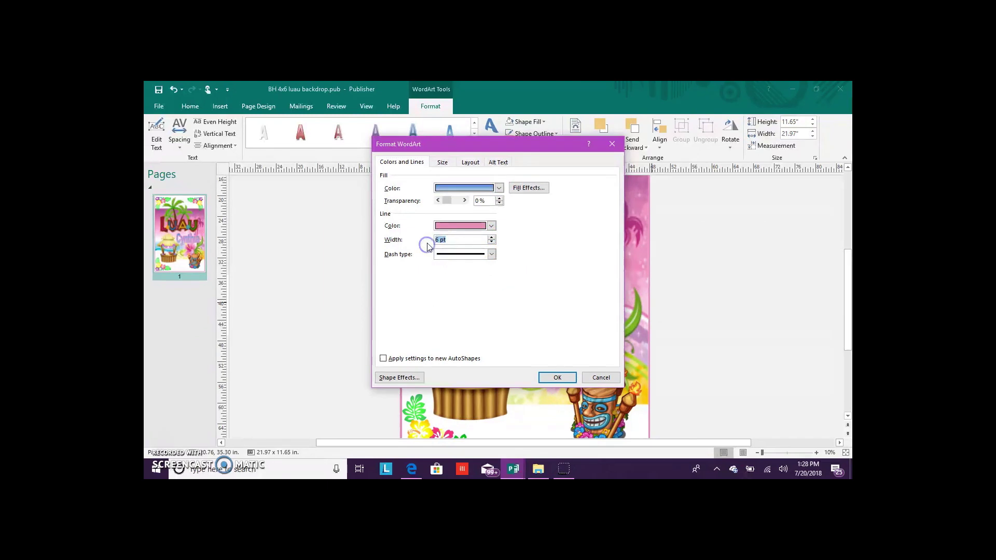
pyautogui.click(559, 377)
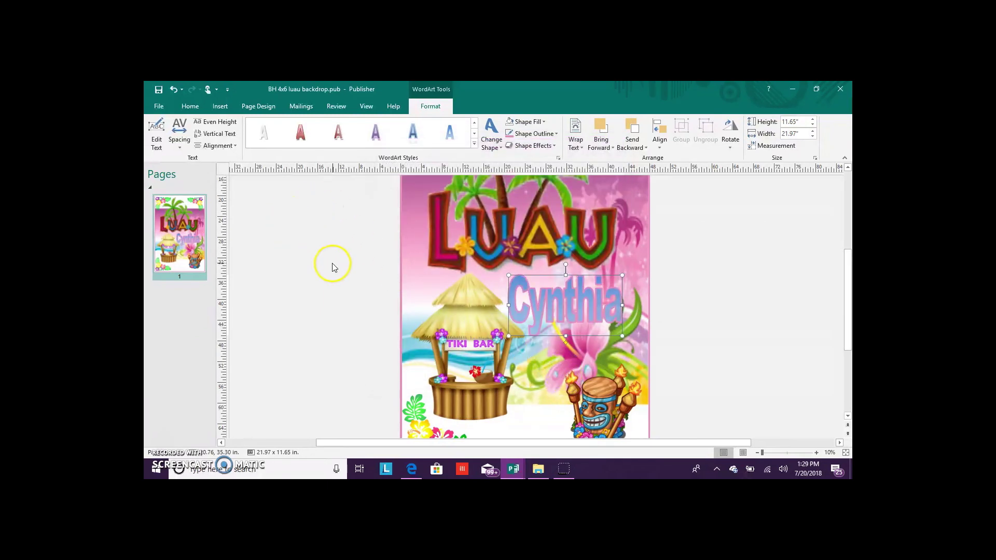
pyautogui.scroll(5, 333, 264)
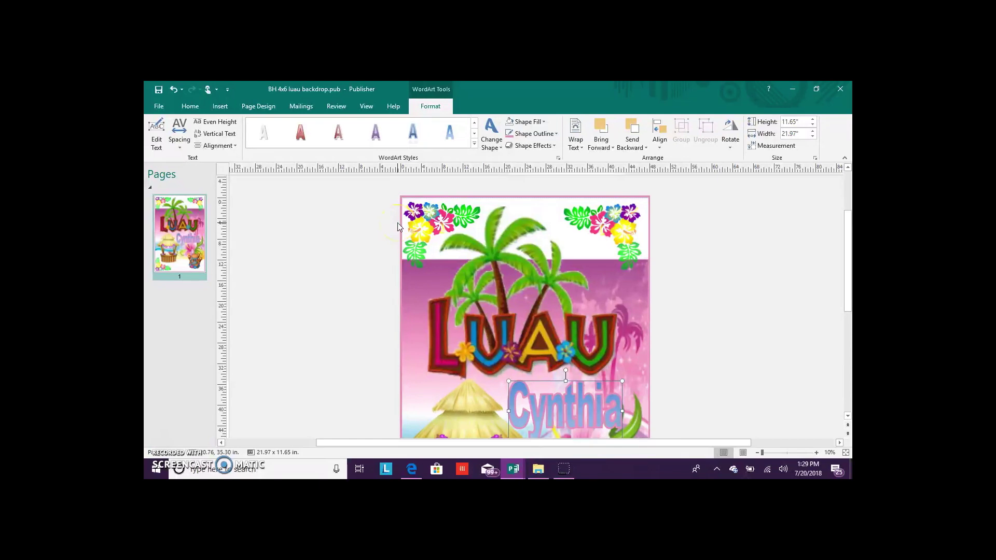
pyautogui.scroll(-2, 433, 258)
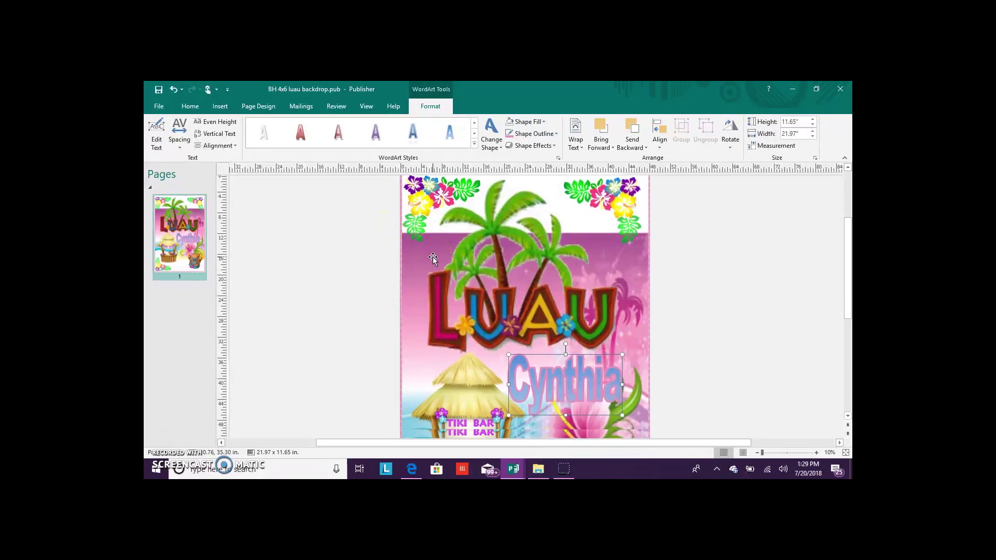
pyautogui.scroll(-5, 432, 258)
pyautogui.scroll(-2, 719, 385)
pyautogui.scroll(4, 536, 326)
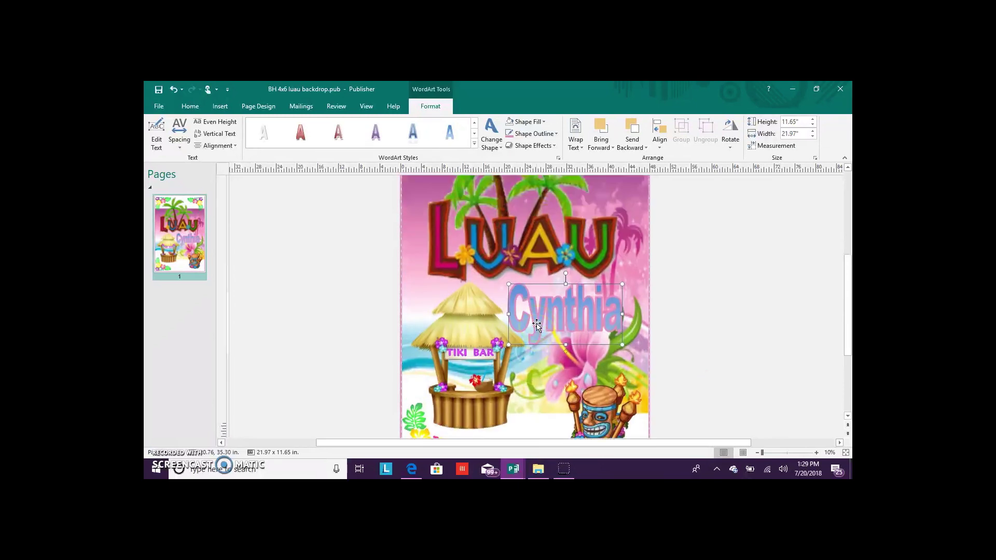
pyautogui.scroll(4, 536, 326)
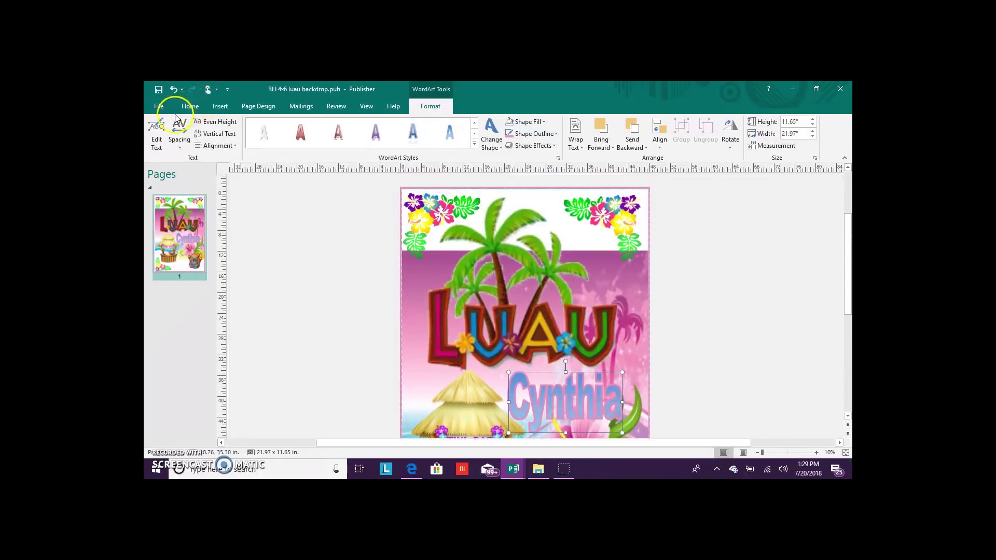
# Step: Export the design as PDF, overwriting BH 4x6 luau backdrop.pdf in Backdrops
pyautogui.click(162, 106)
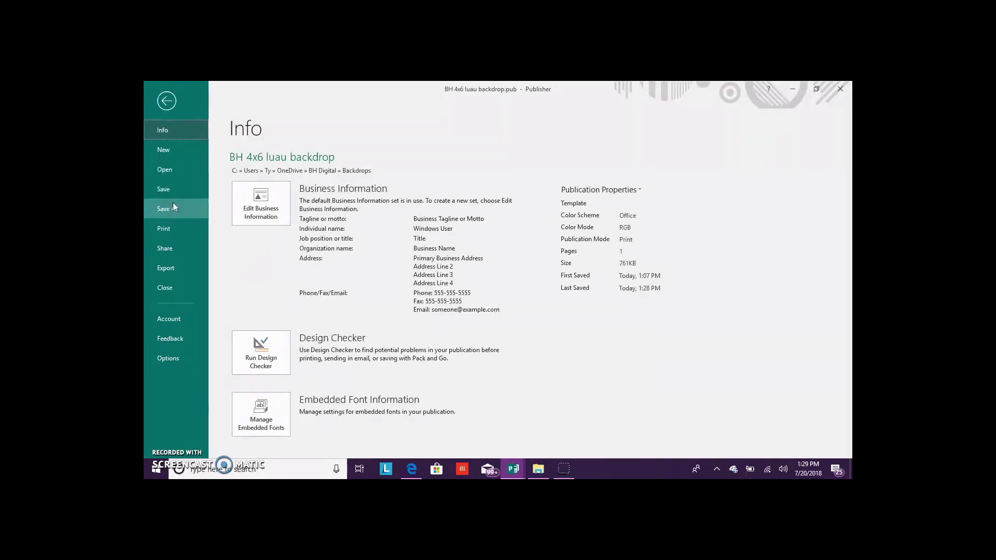
pyautogui.click(173, 207)
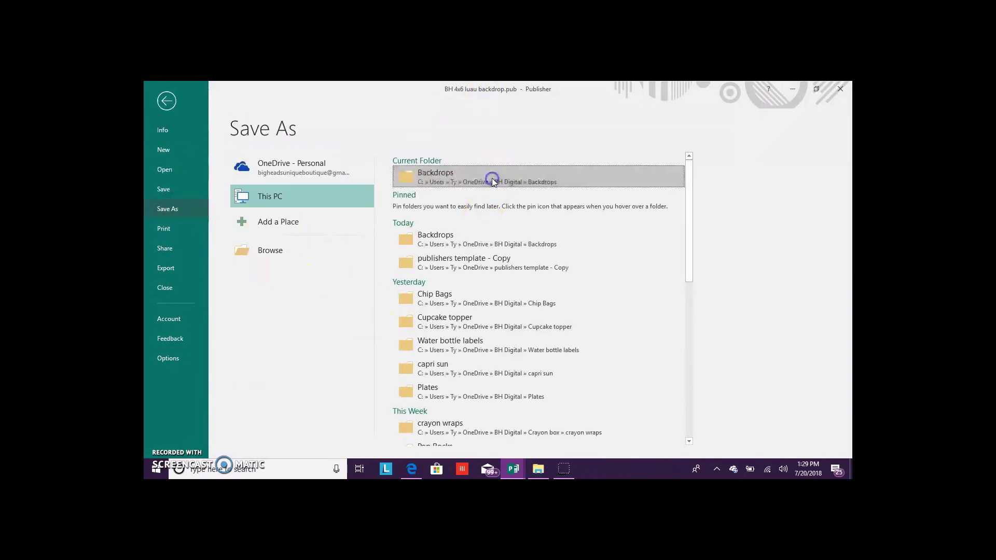
pyautogui.click(427, 346)
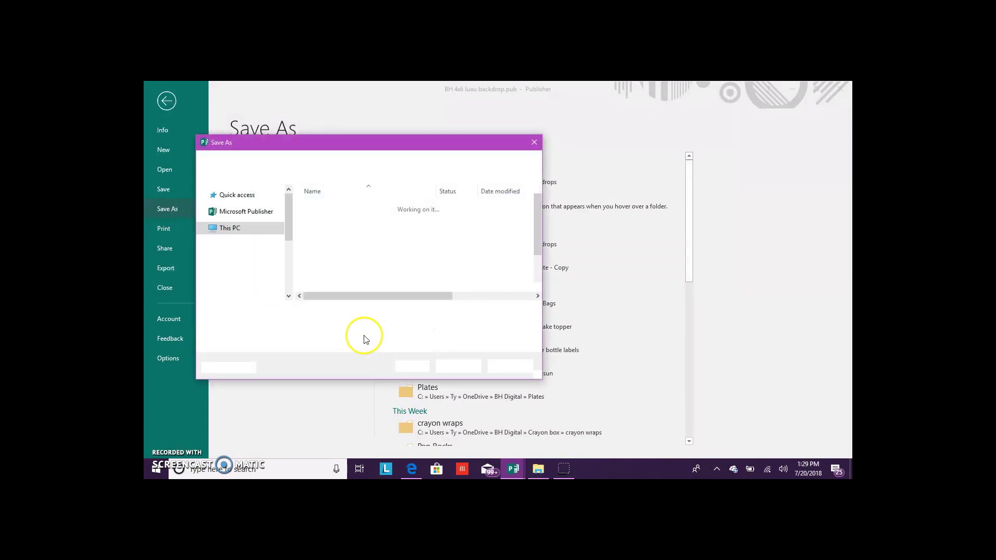
pyautogui.click(363, 324)
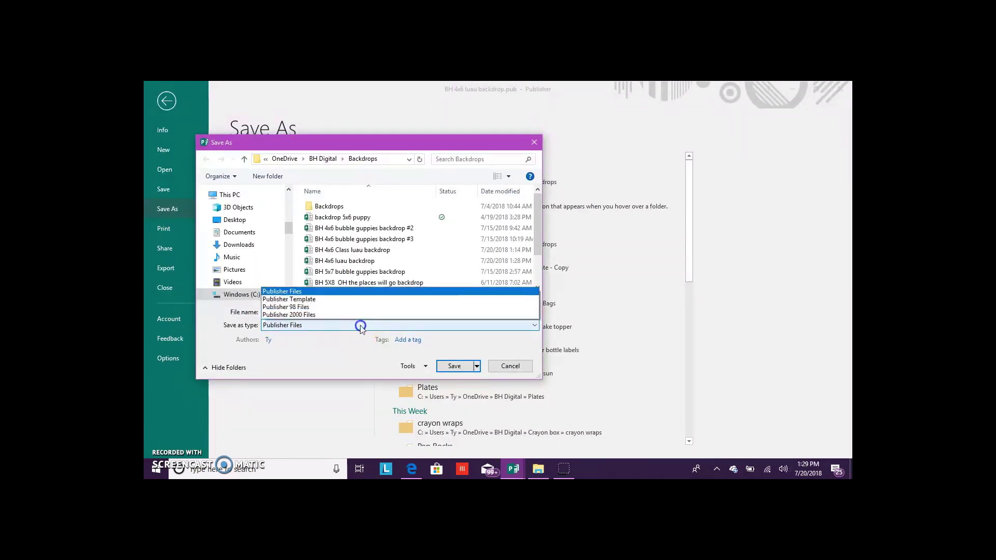
pyautogui.click(338, 197)
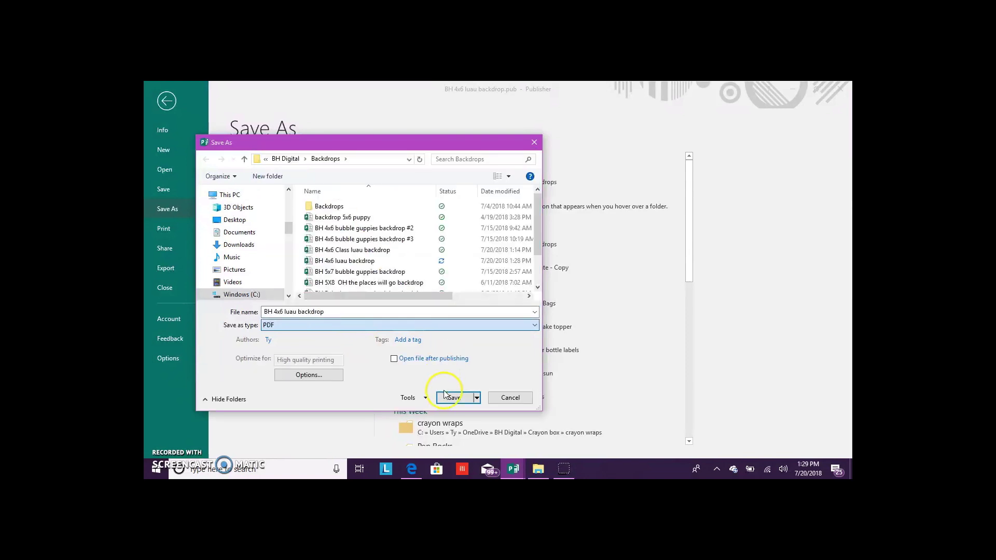
pyautogui.click(454, 398)
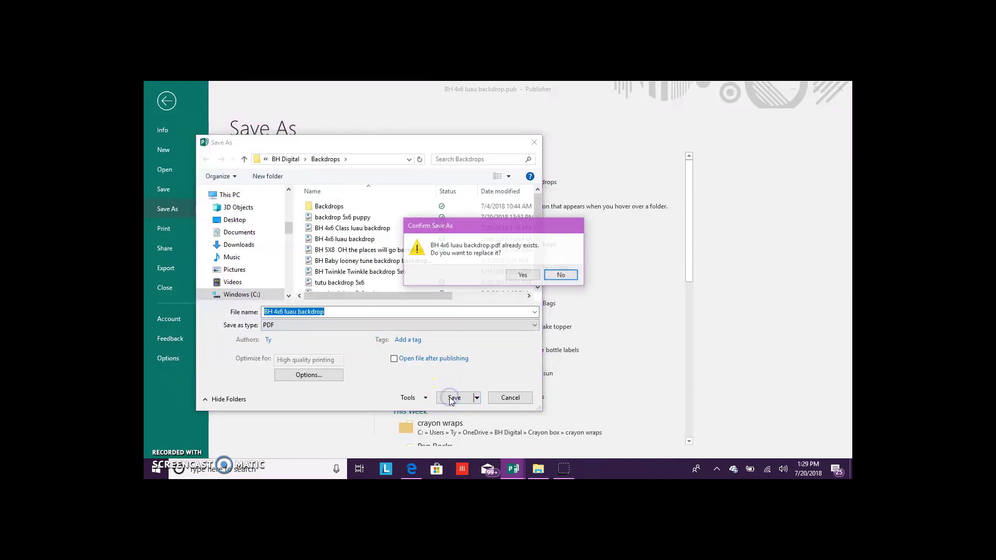
pyautogui.click(523, 274)
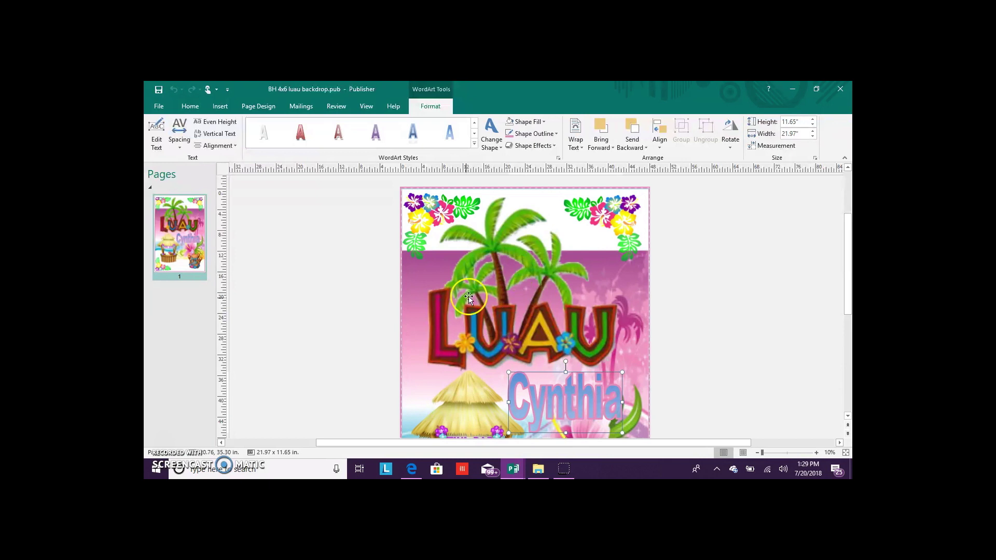
# Step: Look up the StickersBanners.com pricing page in Edge, then return to the Publisher backdrop
pyautogui.click(411, 470)
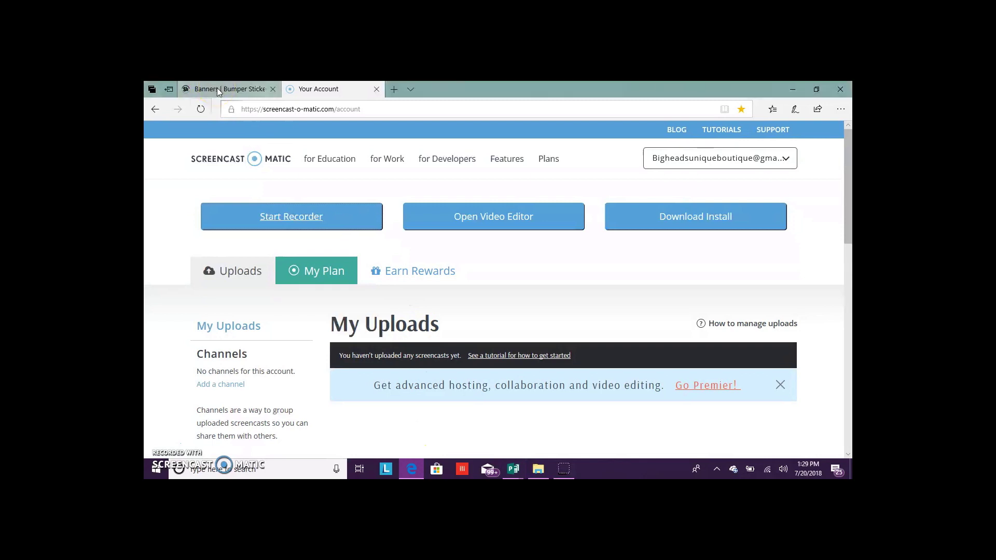
pyautogui.click(217, 90)
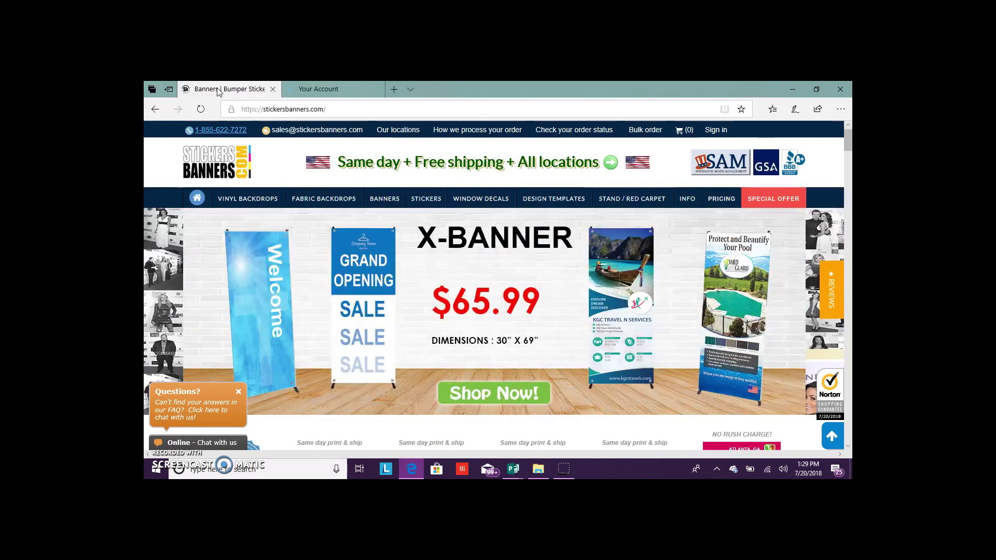
pyautogui.hotkey('alt', 'F4')
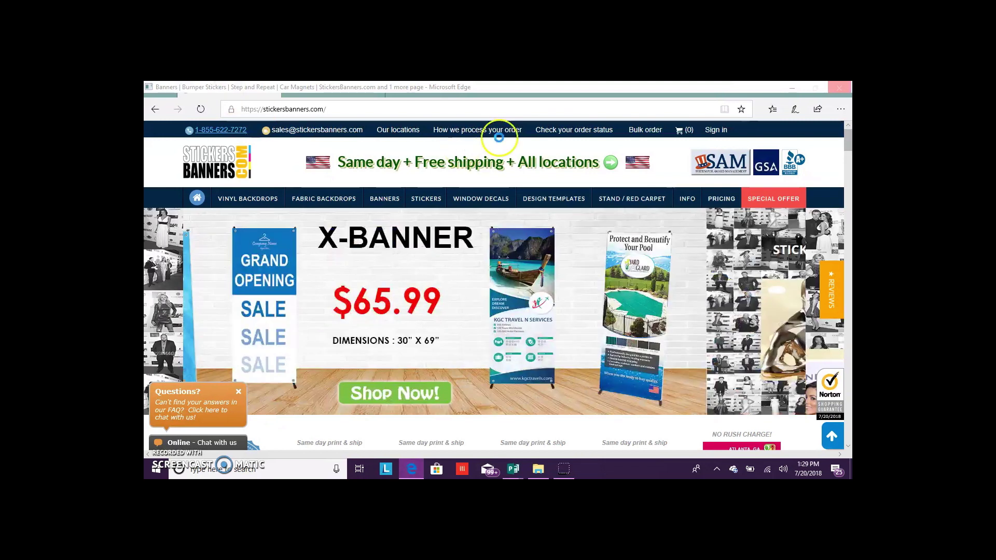
pyautogui.click(723, 200)
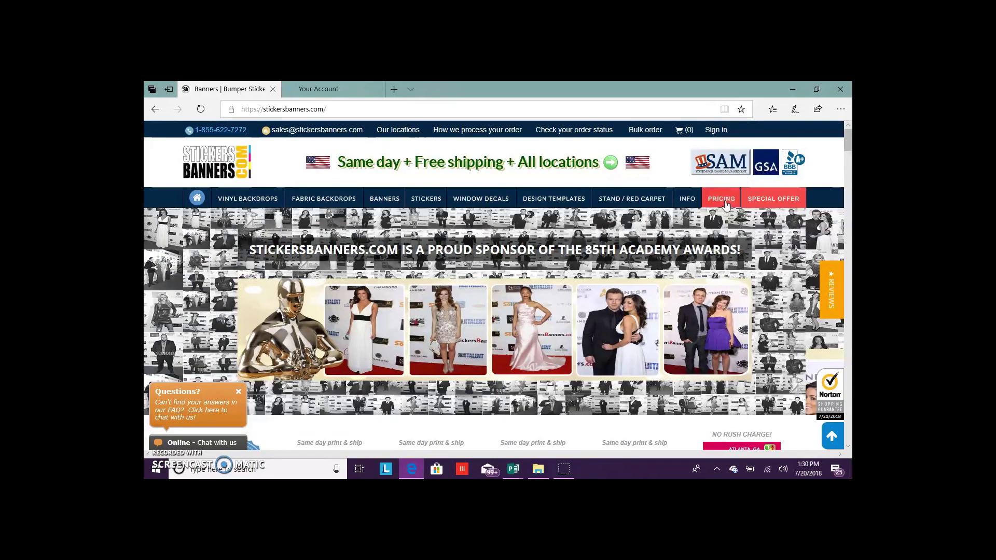
pyautogui.click(412, 472)
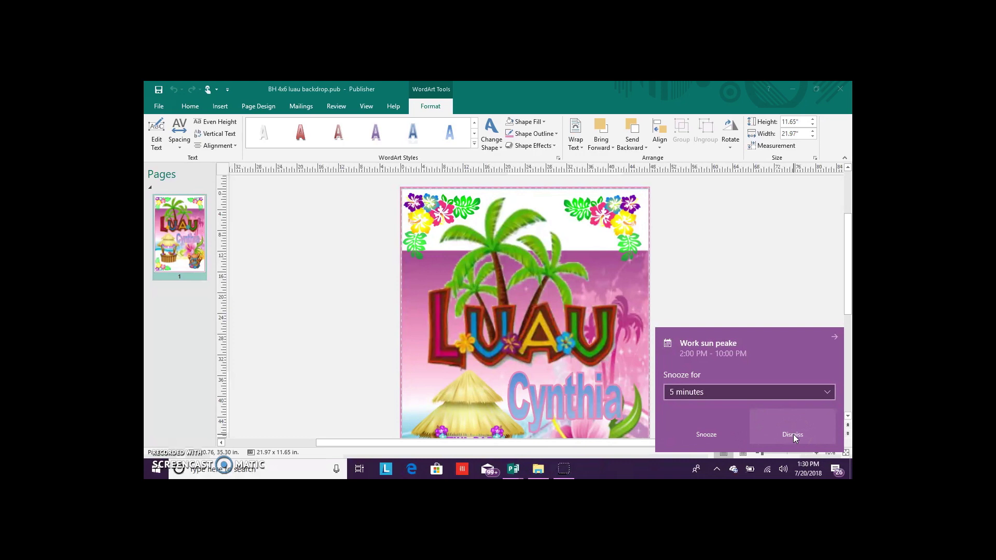
# Step: Dismiss the calendar reminder and bring up the StickersBanners.com home page in Edge
pyautogui.click(793, 434)
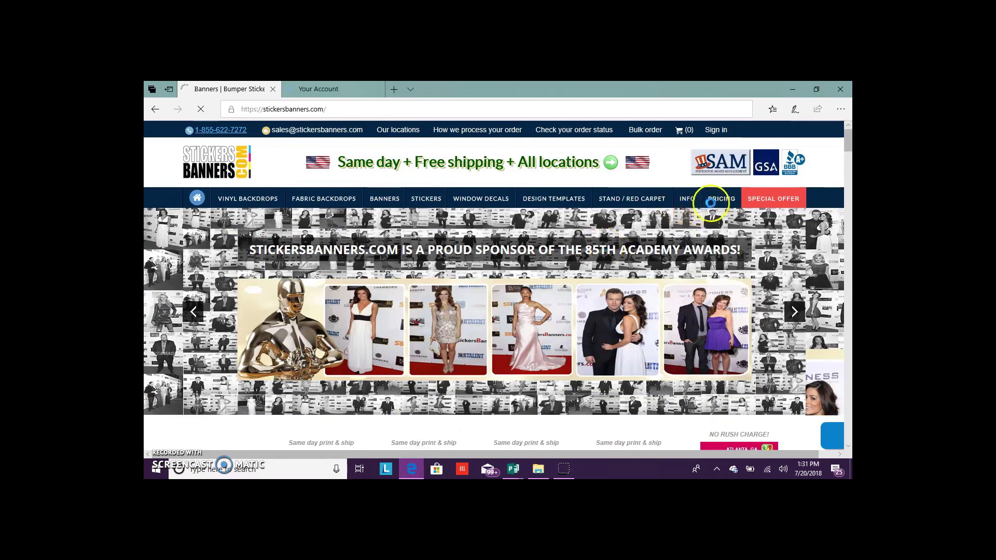
# Step: Open the site's PRICING overlay and show the Vinyl Backdrop Packages price table
pyautogui.click(722, 199)
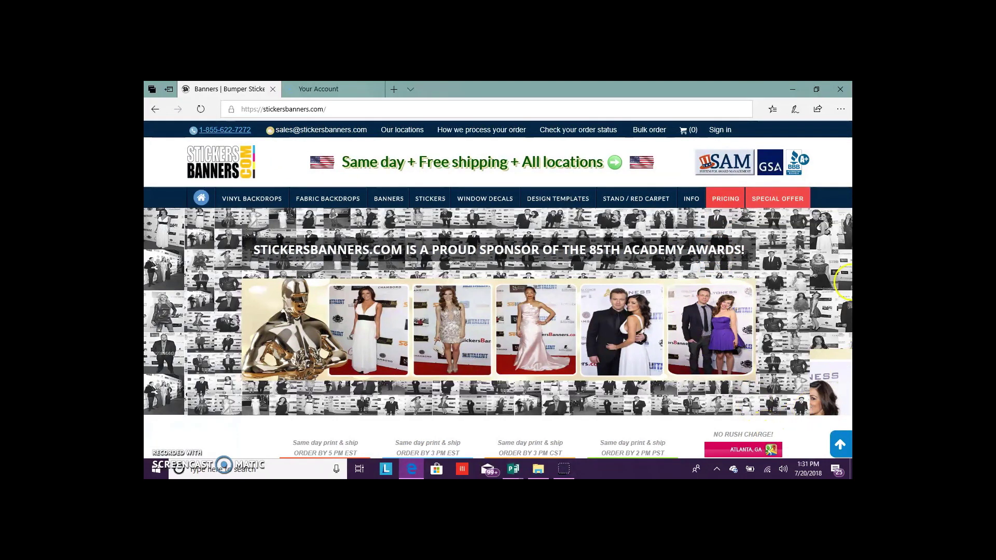
pyautogui.click(828, 282)
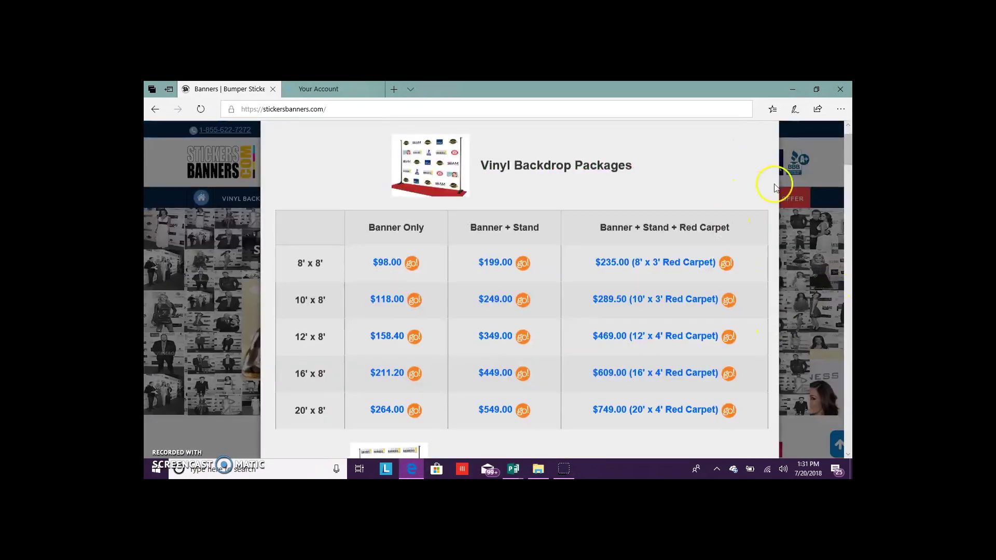
pyautogui.scroll(-1, 835, 163)
pyautogui.moveTo(846, 156); pyautogui.dragTo(845, 240)
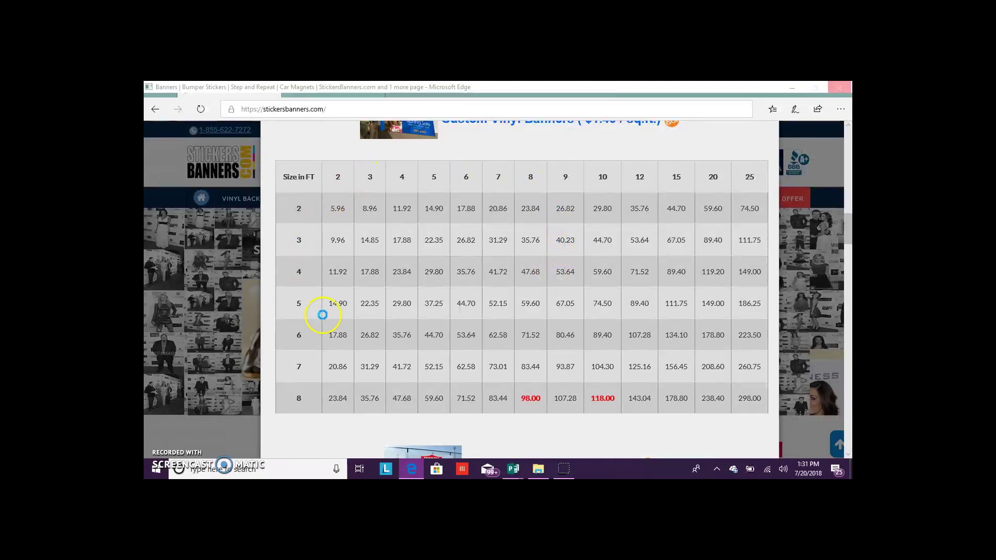
# Step: Review the banner, decal and sticker price tables, returning to Vinyl Backdrop Packages from $98.00
pyautogui.scroll(1, 755, 243)
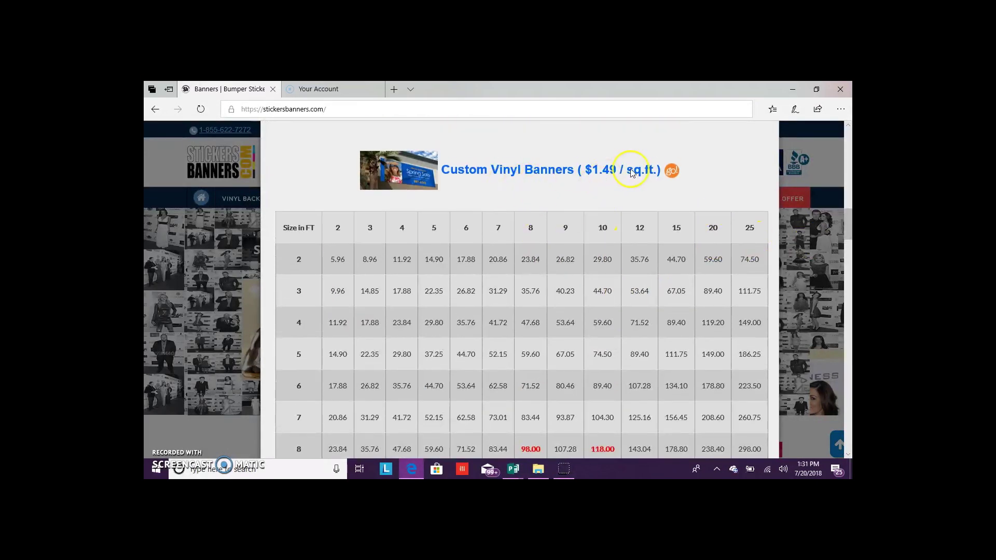
pyautogui.scroll(-1, 572, 254)
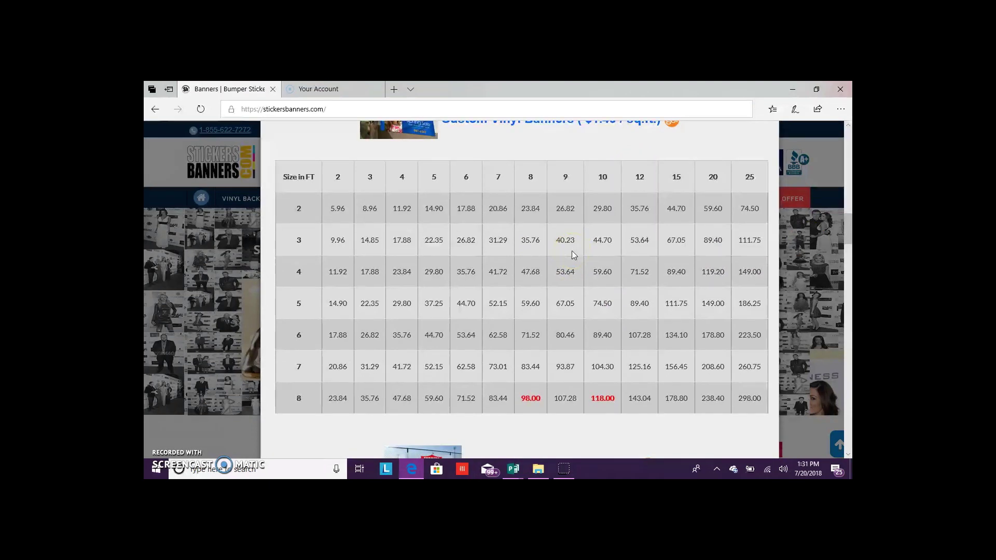
pyautogui.scroll(-1, 572, 250)
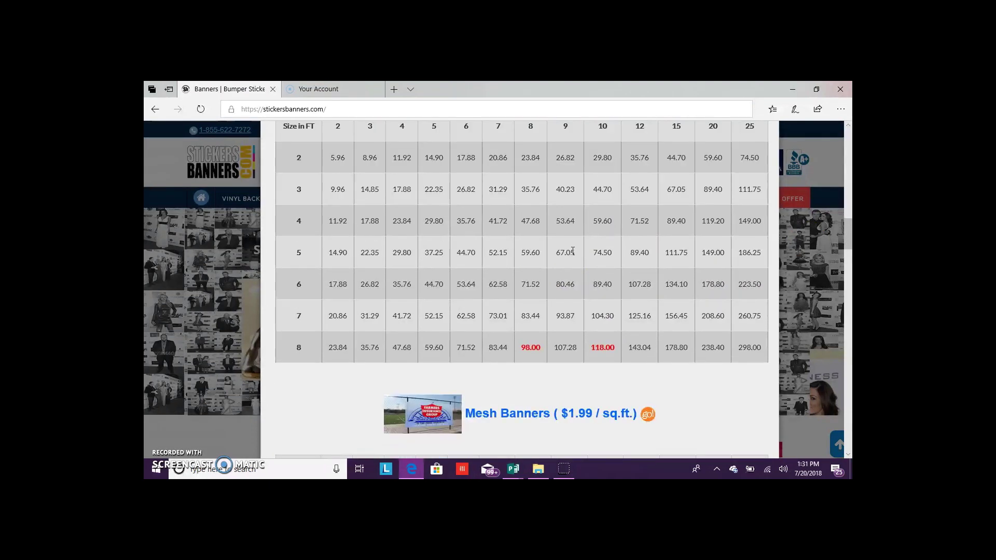
pyautogui.scroll(1, 570, 277)
pyautogui.scroll(-2, 648, 337)
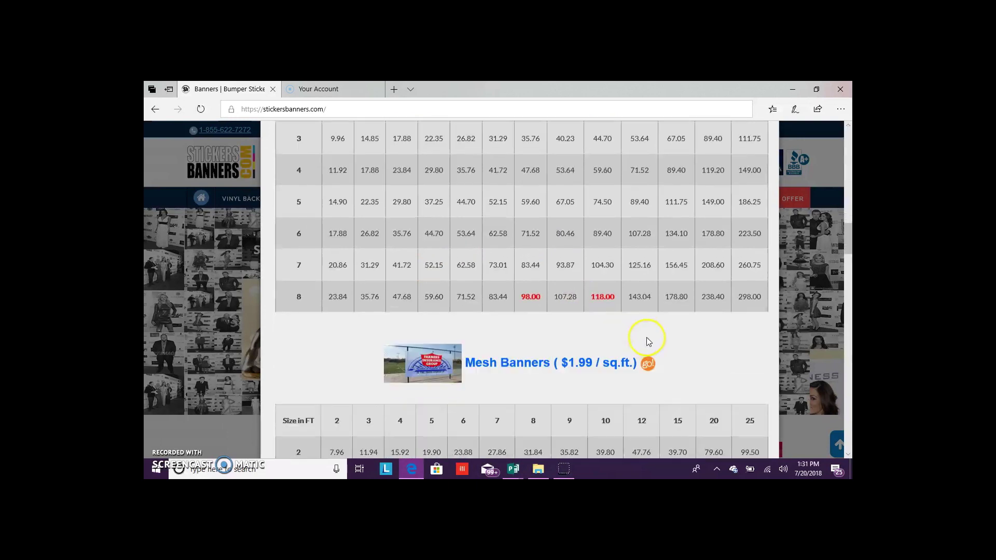
pyautogui.scroll(-8, 551, 367)
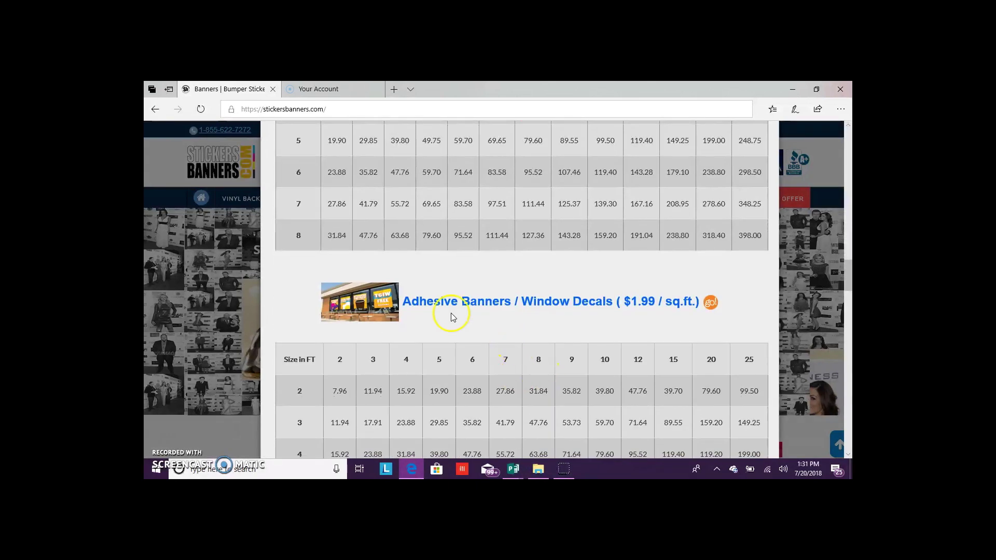
pyautogui.scroll(-10, 525, 309)
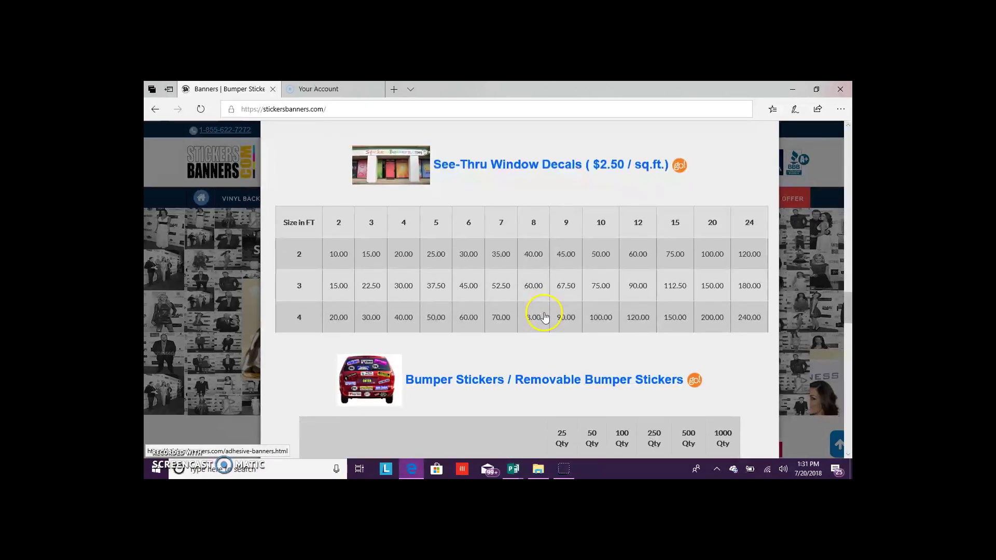
pyautogui.scroll(-10, 512, 359)
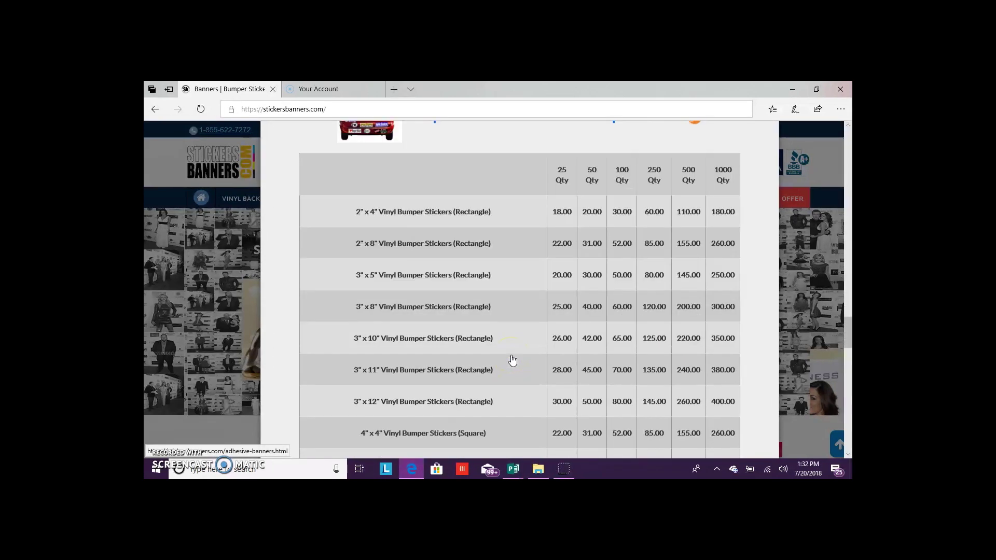
pyautogui.scroll(20, 512, 359)
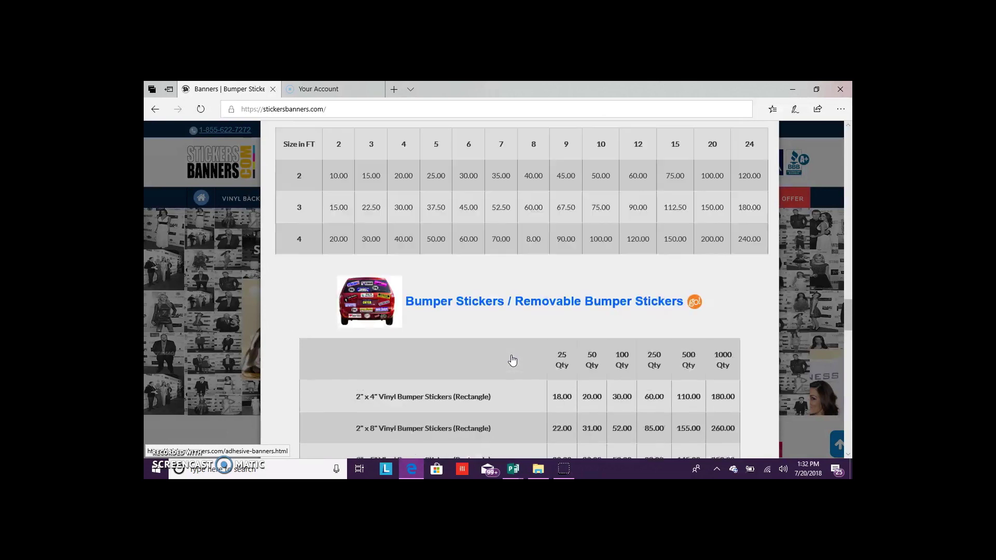
pyautogui.scroll(10, 511, 360)
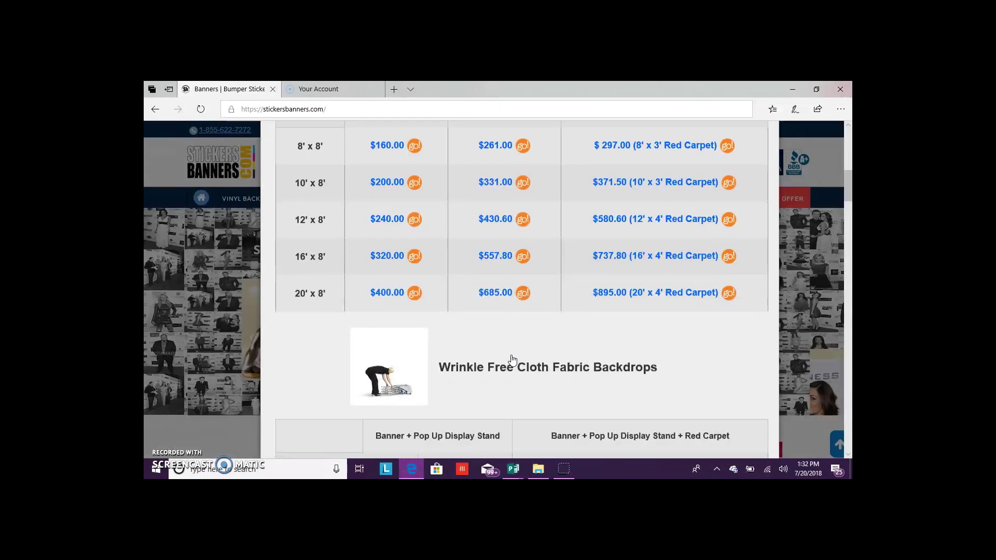
# Step: Back in the luau backdrop publication, select every object on the page and group them
pyautogui.moveTo(513, 468)
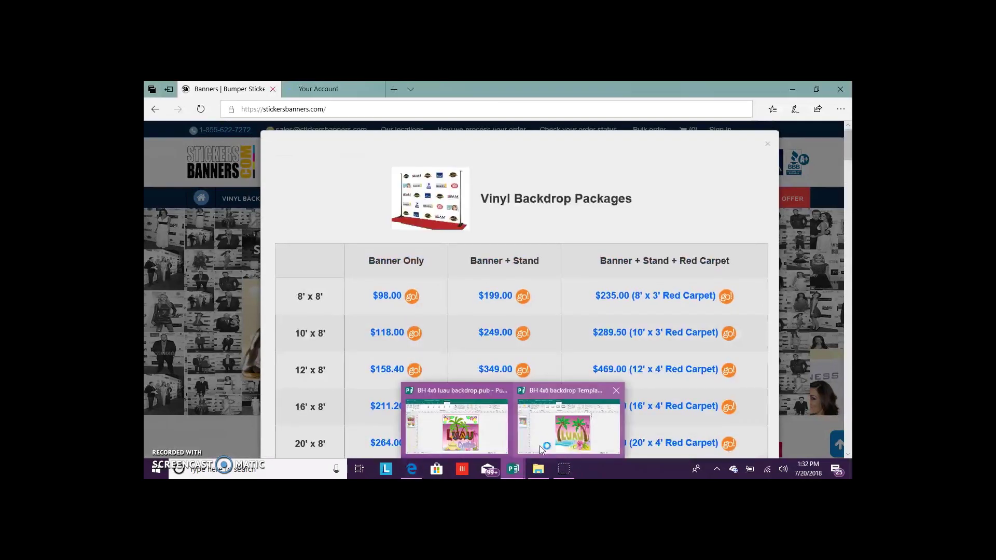
pyautogui.click(492, 443)
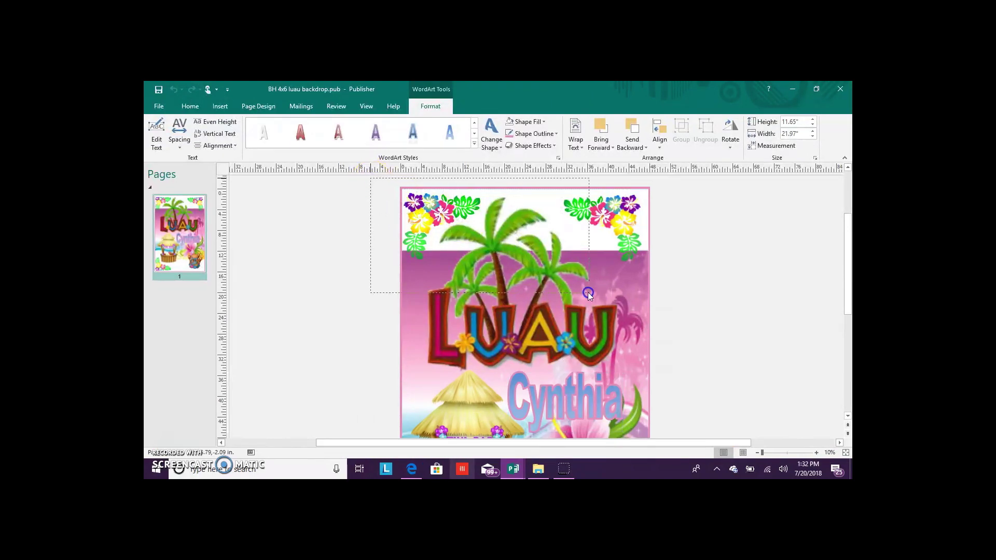
pyautogui.click(412, 207)
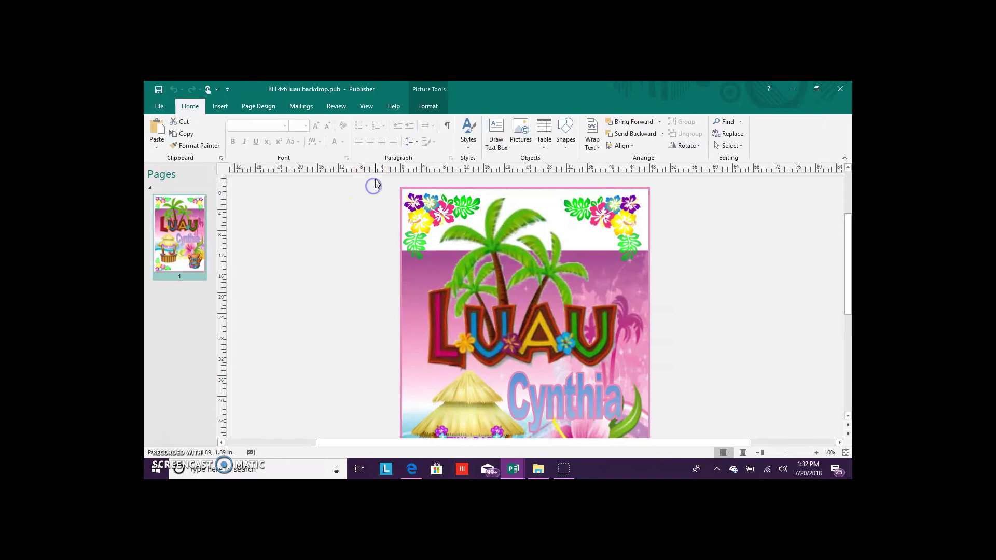
pyautogui.moveTo(373, 188); pyautogui.dragTo(677, 414)
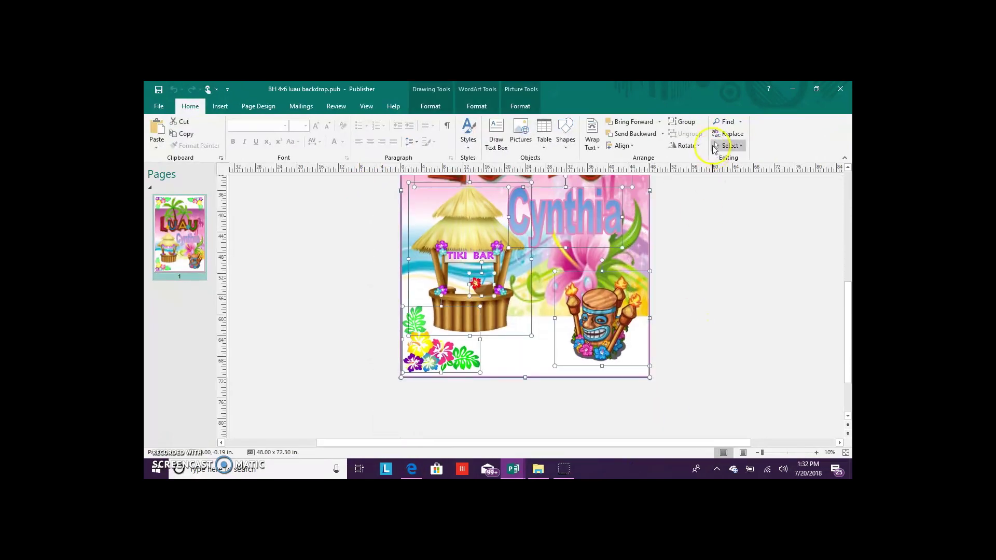
pyautogui.click(679, 122)
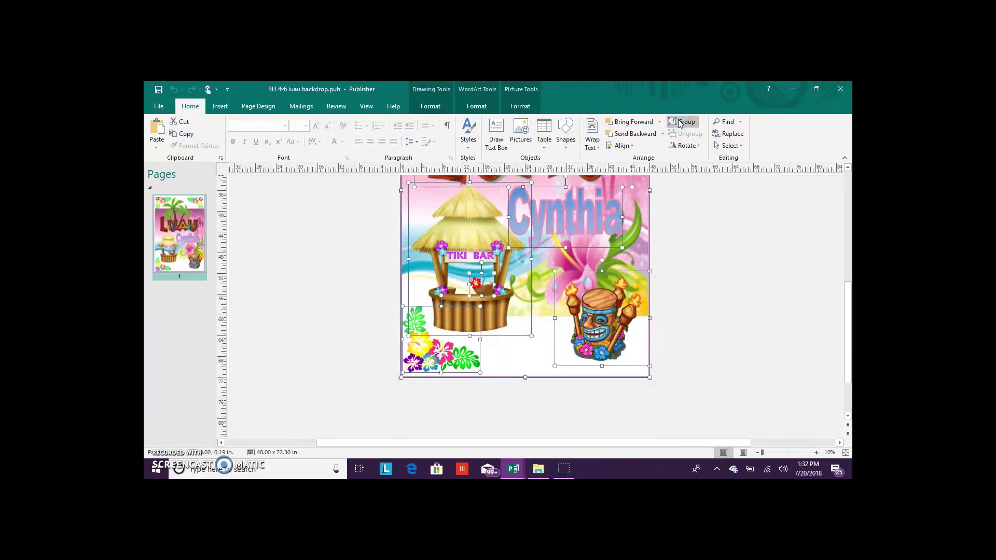
pyautogui.click(676, 123)
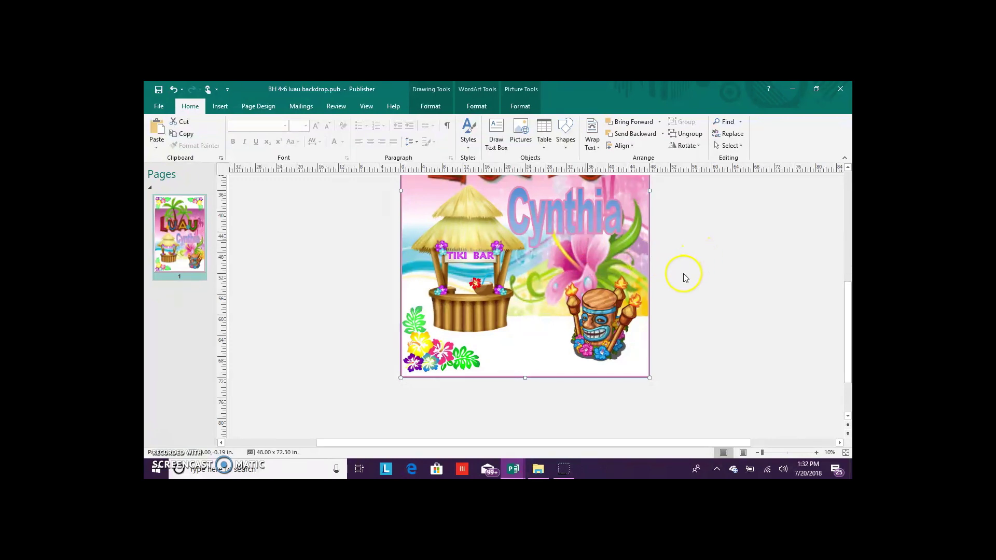
# Step: Copy the grouped luau backdrop design
pyautogui.scroll(1, 564, 250)
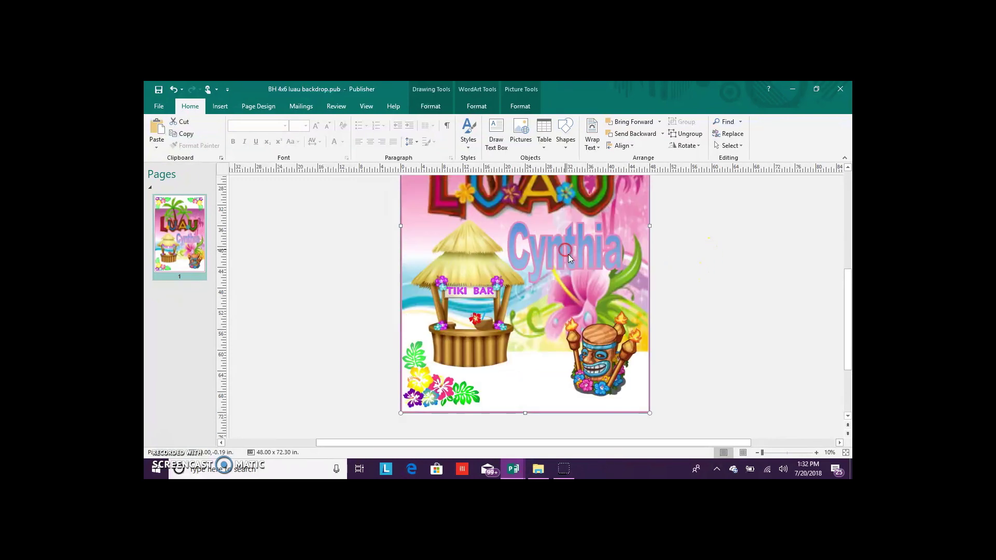
pyautogui.rightClick(566, 253)
pyautogui.click(576, 269)
pyautogui.click(159, 108)
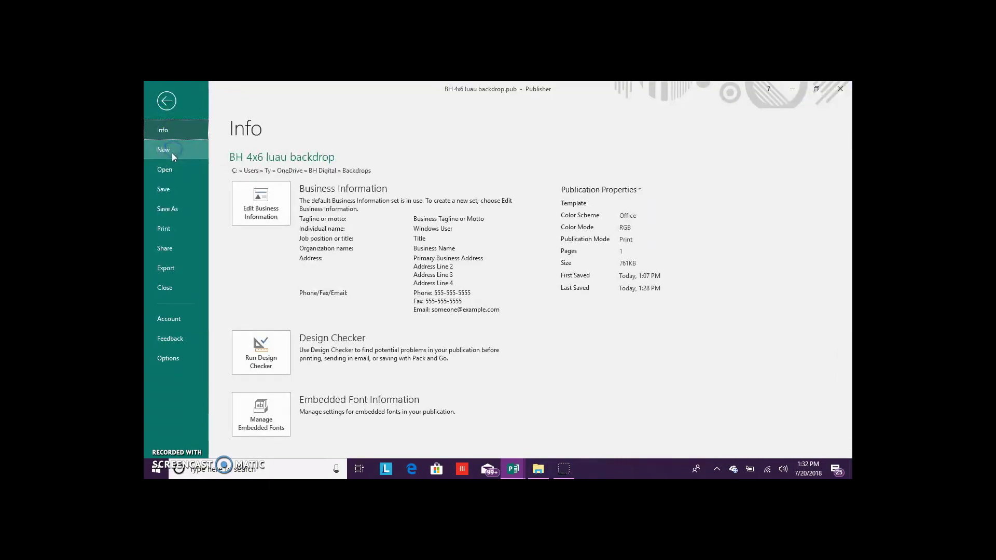
# Step: Create a new blank 8.5 x 11" publication from File > New
pyautogui.click(172, 153)
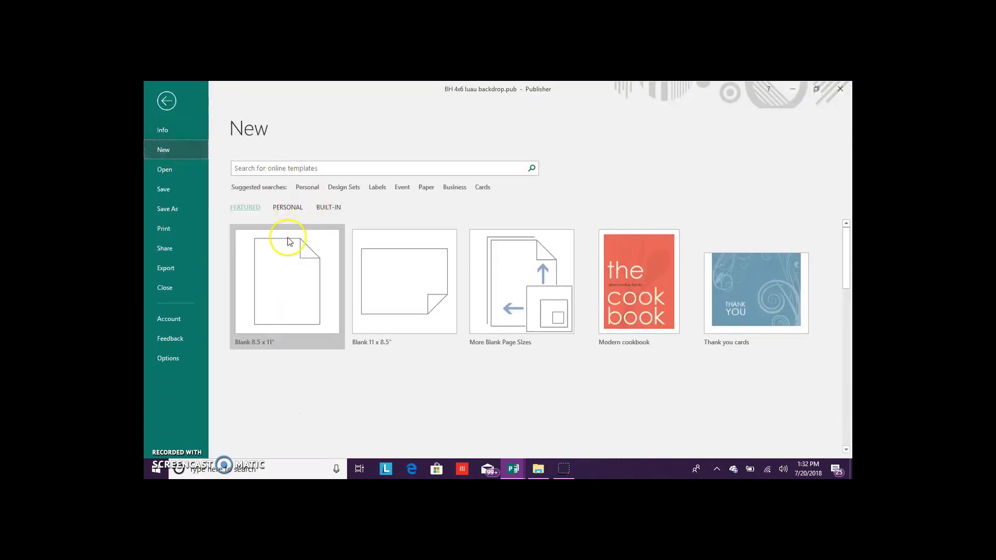
pyautogui.click(356, 300)
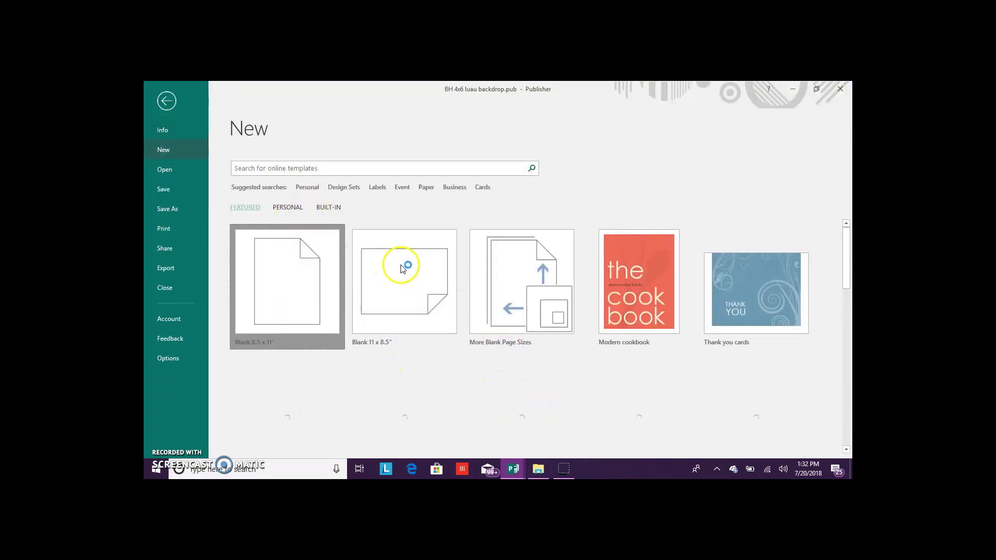
pyautogui.press('Escape')
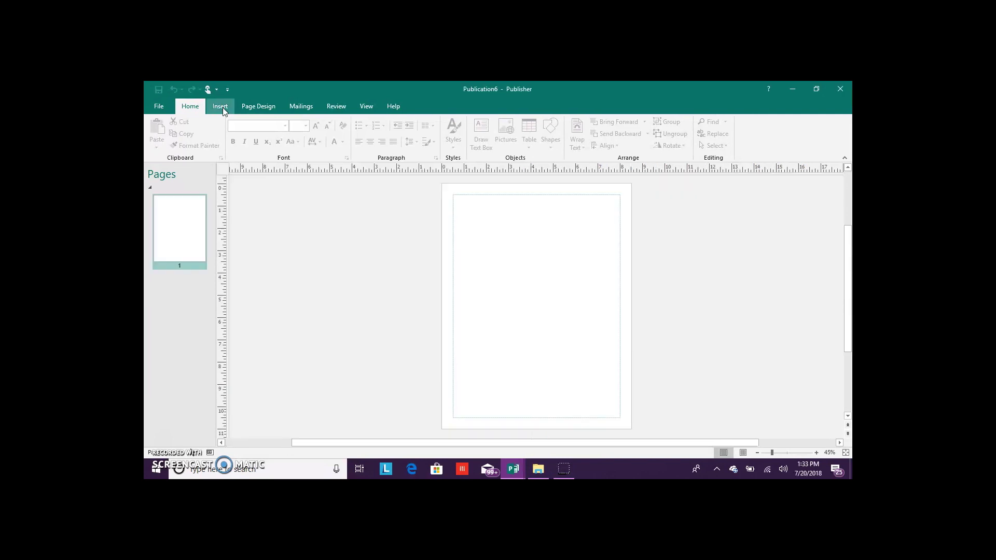
# Step: Insert the backdrop-banner-stand-mockup picture from the USB png folder onto the page
pyautogui.click(221, 106)
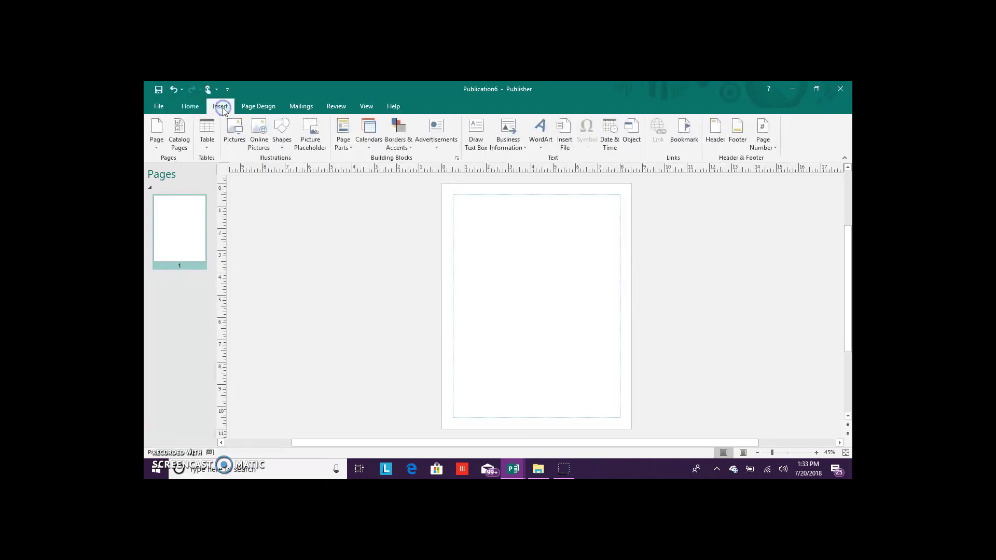
pyautogui.click(234, 147)
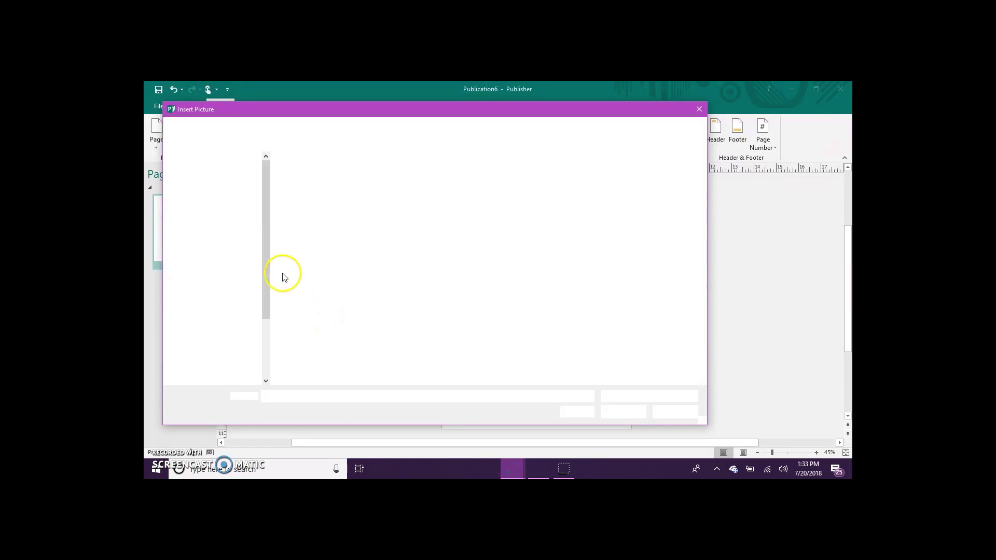
pyautogui.scroll(-5, 265, 301)
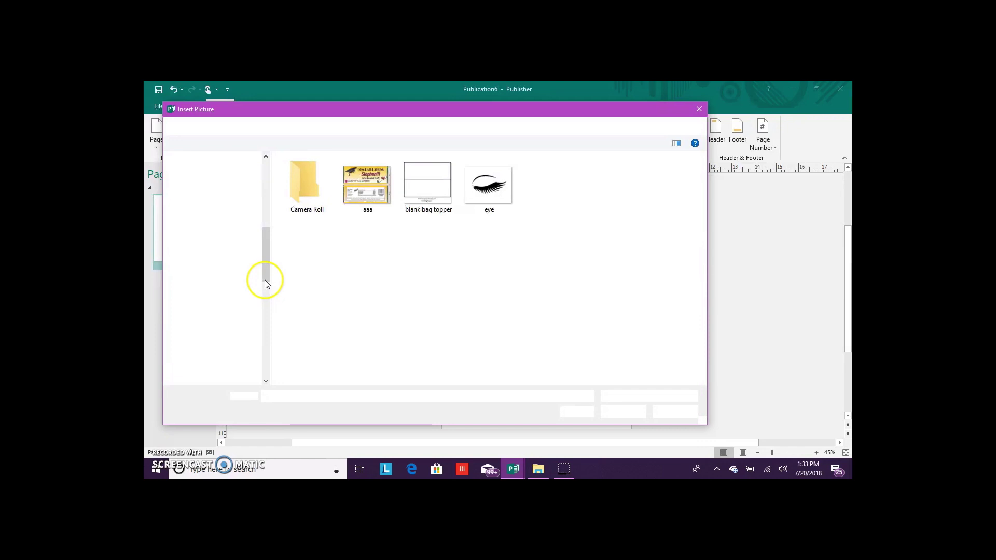
pyautogui.moveTo(266, 280); pyautogui.dragTo(263, 332)
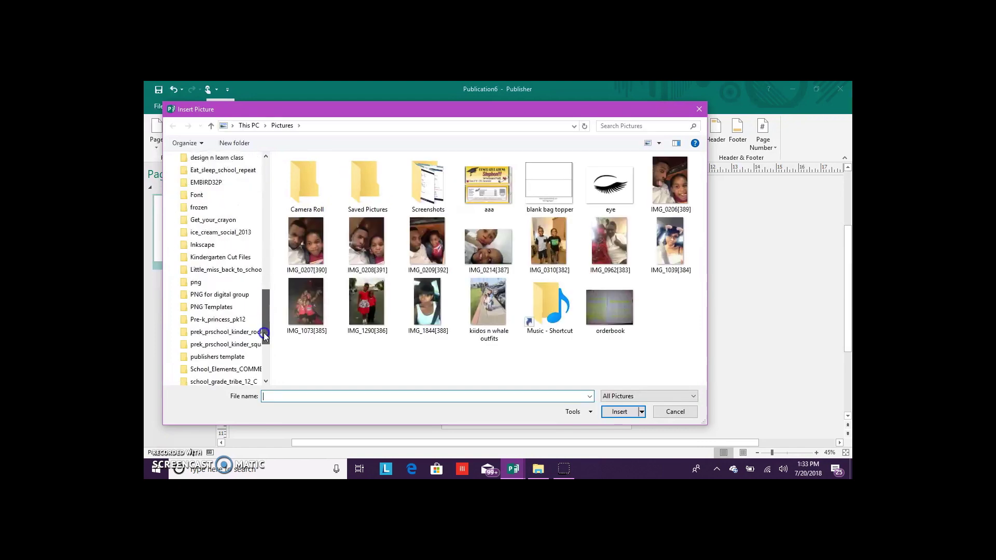
pyautogui.click(228, 284)
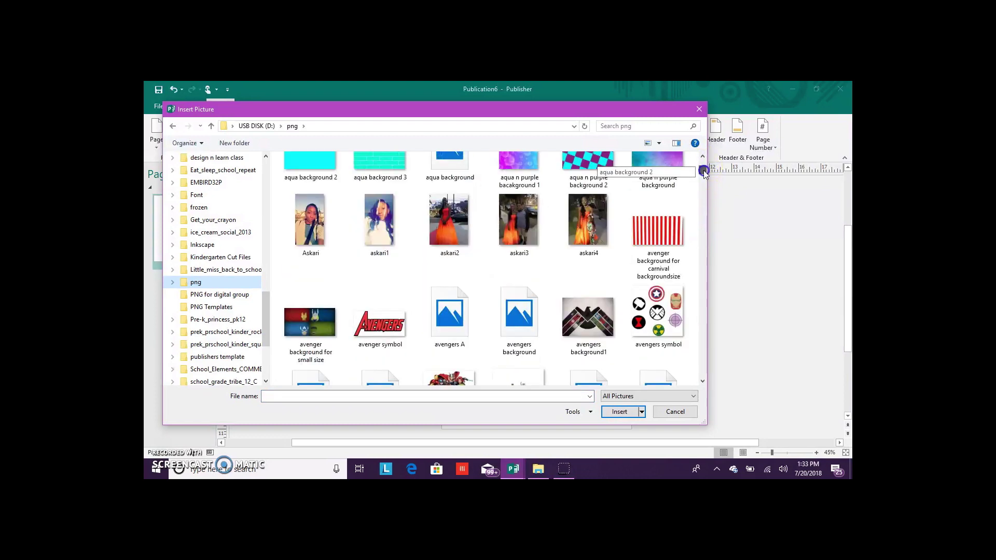
pyautogui.moveTo(703, 170); pyautogui.dragTo(702, 179)
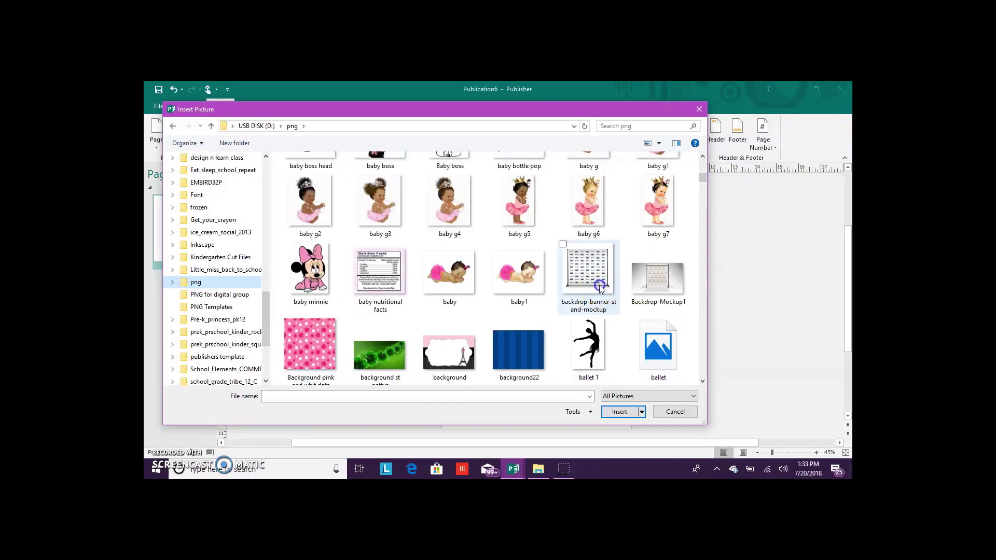
pyautogui.doubleClick(591, 358)
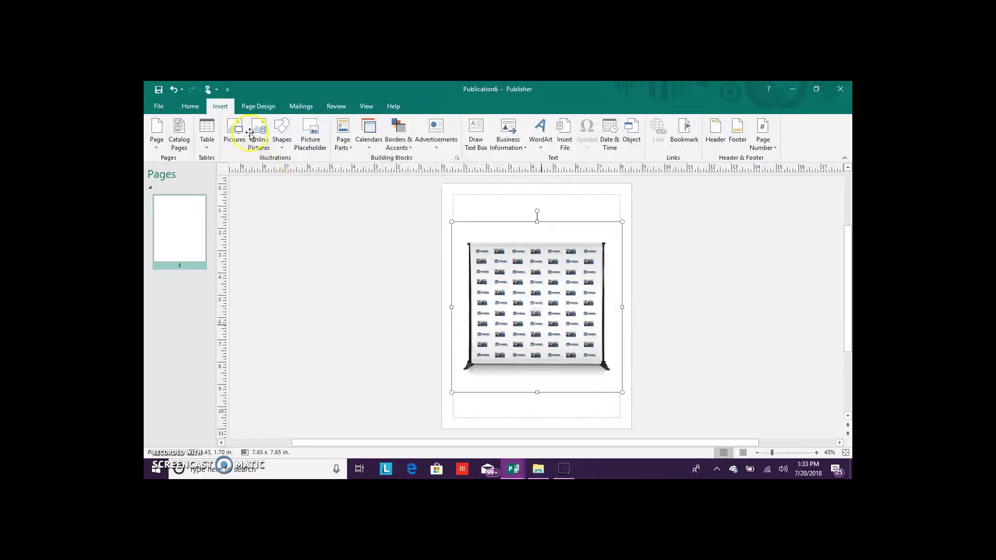
# Step: Set the page margins to None
pyautogui.click(267, 106)
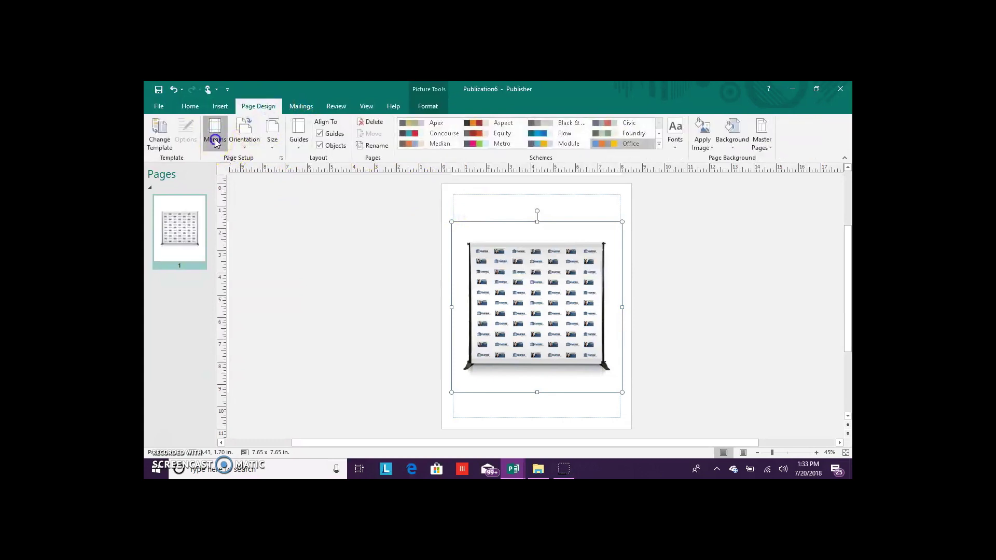
pyautogui.click(214, 134)
pyautogui.click(255, 280)
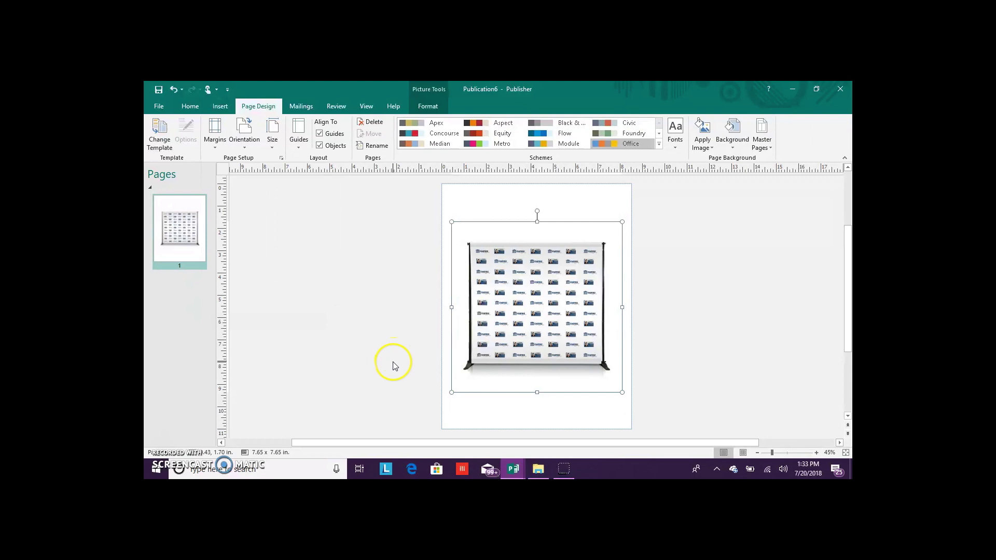
# Step: Enlarge the banner stand mockup picture to 8.54" x 8.54" across the page
pyautogui.moveTo(451, 392); pyautogui.dragTo(441, 402)
pyautogui.moveTo(622, 402); pyautogui.dragTo(631, 412)
pyautogui.click(635, 276)
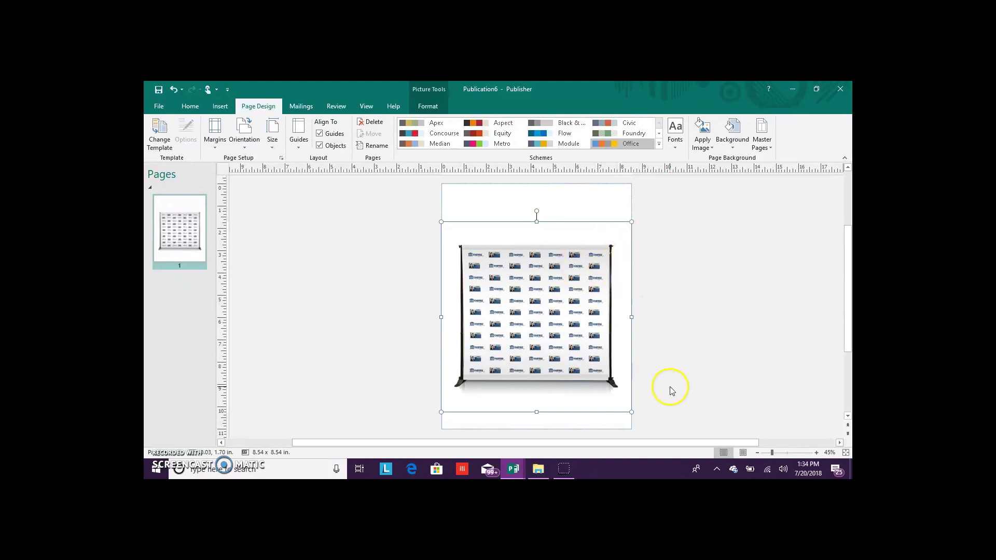
pyautogui.click(784, 453)
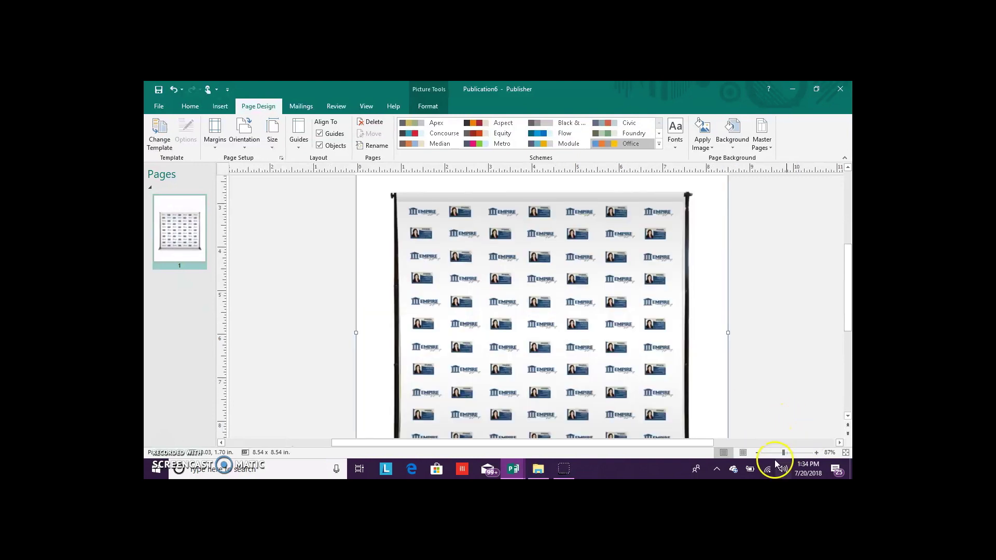
pyautogui.click(758, 453)
# Step: Paste the copied luau design onto the page and set its height and width to 12"
pyautogui.click(758, 454)
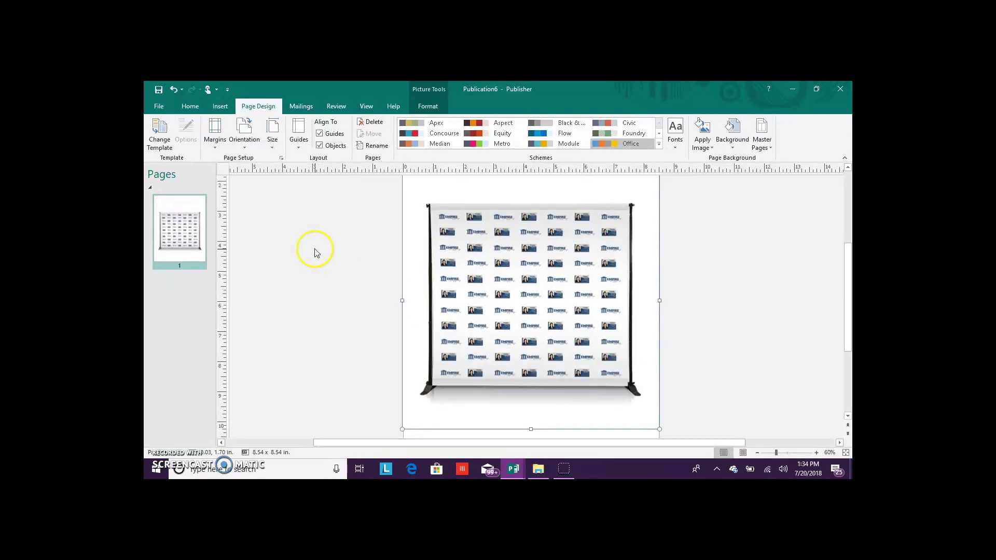
pyautogui.rightClick(325, 220)
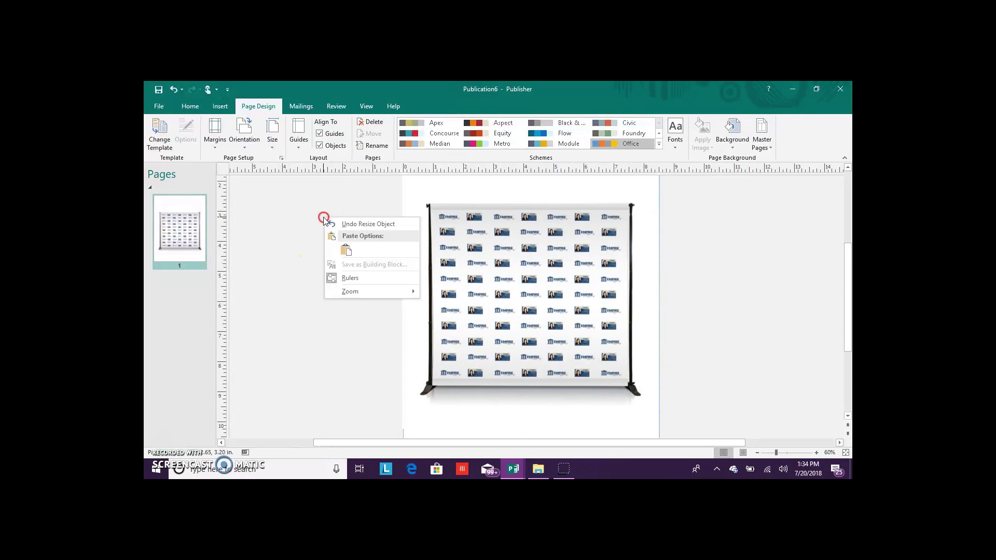
pyautogui.click(343, 251)
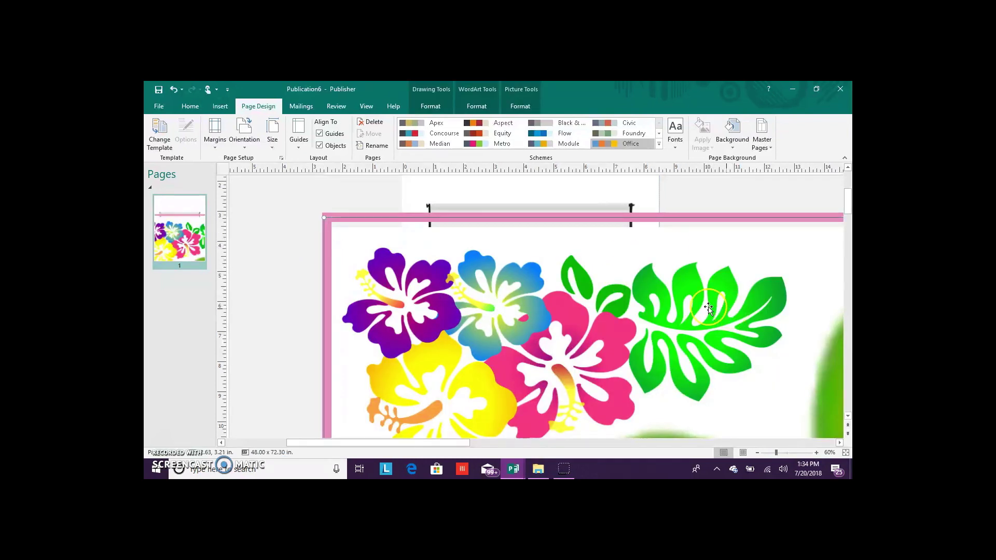
pyautogui.click(531, 104)
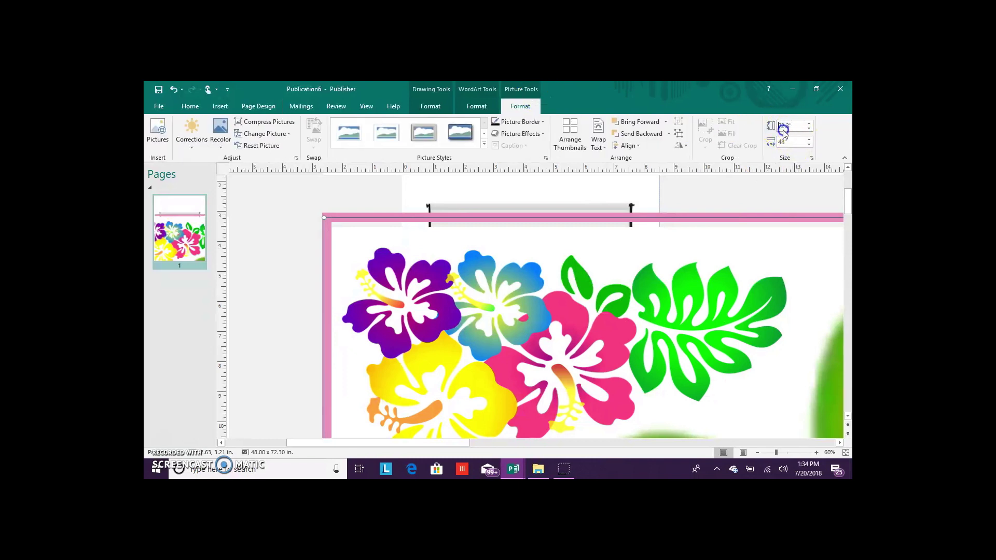
pyautogui.write('12')
pyautogui.click(789, 140)
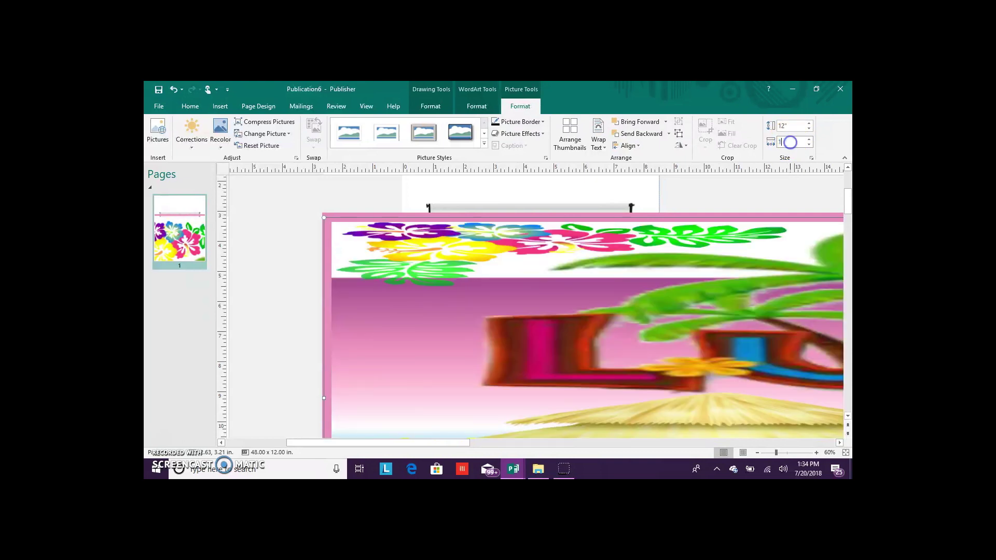
pyautogui.click(708, 228)
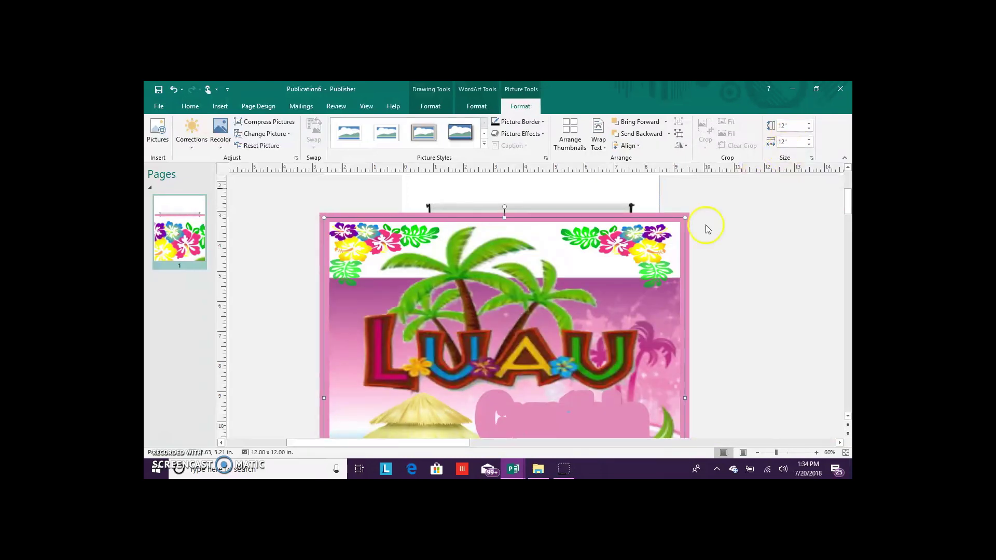
# Step: Select the pink name WordArt, then the whole luau design group
pyautogui.scroll(-3, 700, 248)
pyautogui.scroll(-1, 700, 251)
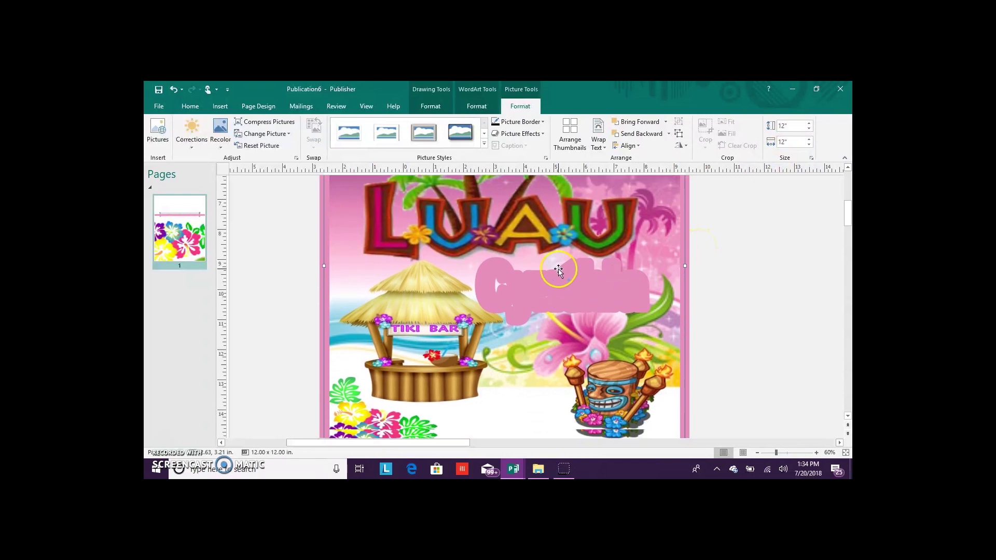
pyautogui.click(577, 288)
pyautogui.click(591, 289)
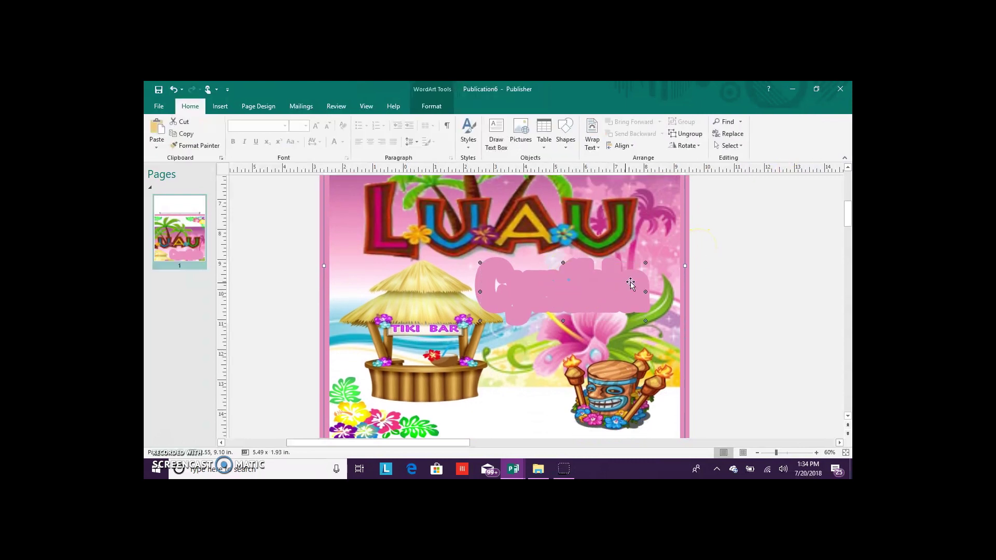
pyautogui.scroll(2, 682, 275)
pyautogui.click(680, 226)
pyautogui.scroll(1, 685, 210)
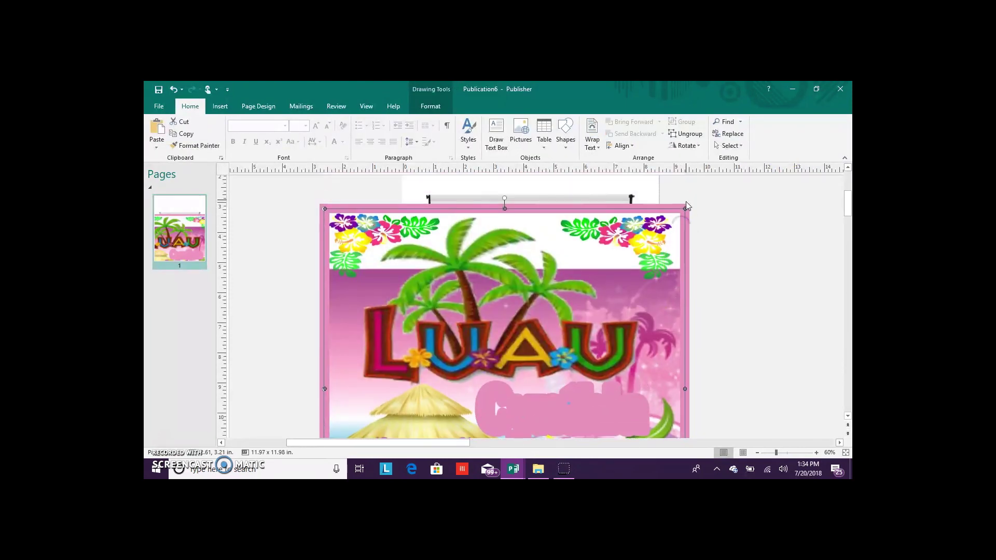
# Step: Shrink the luau design to about 6.70" x 6.13" over the banner, then ungroup it
pyautogui.moveTo(684, 210); pyautogui.dragTo(614, 212)
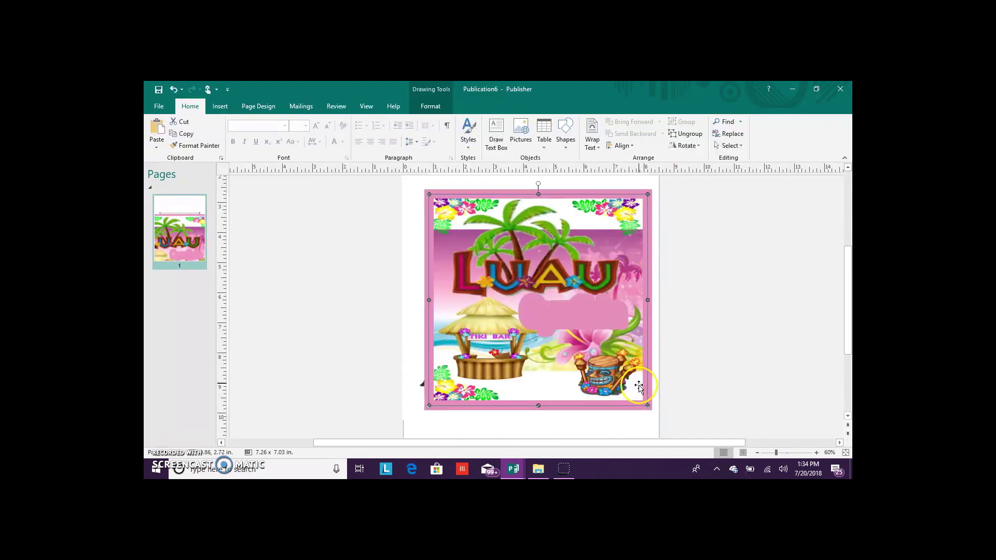
pyautogui.moveTo(644, 400); pyautogui.dragTo(629, 378)
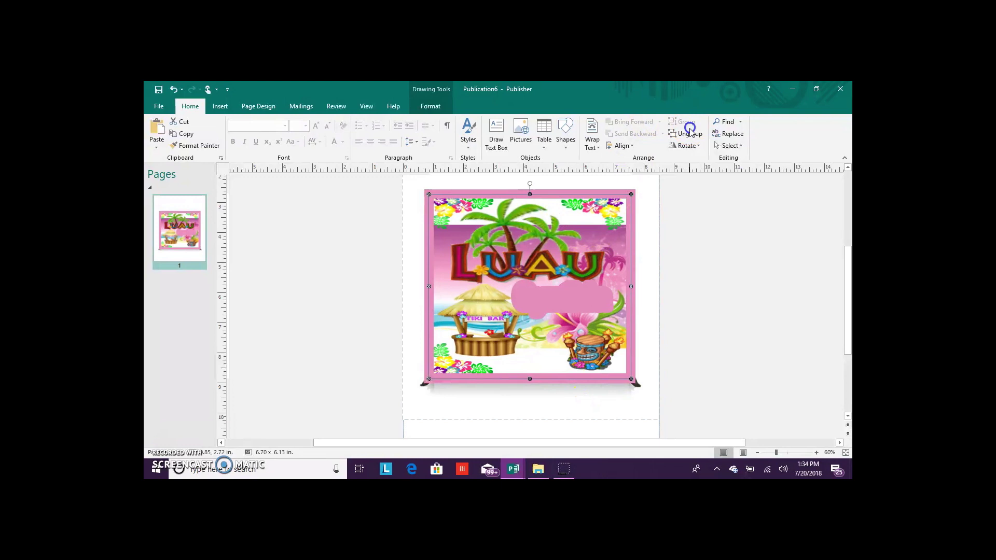
pyautogui.click(690, 134)
# Step: Give the pink name WordArt a 4½ pt outline weight
pyautogui.click(682, 224)
pyautogui.click(594, 302)
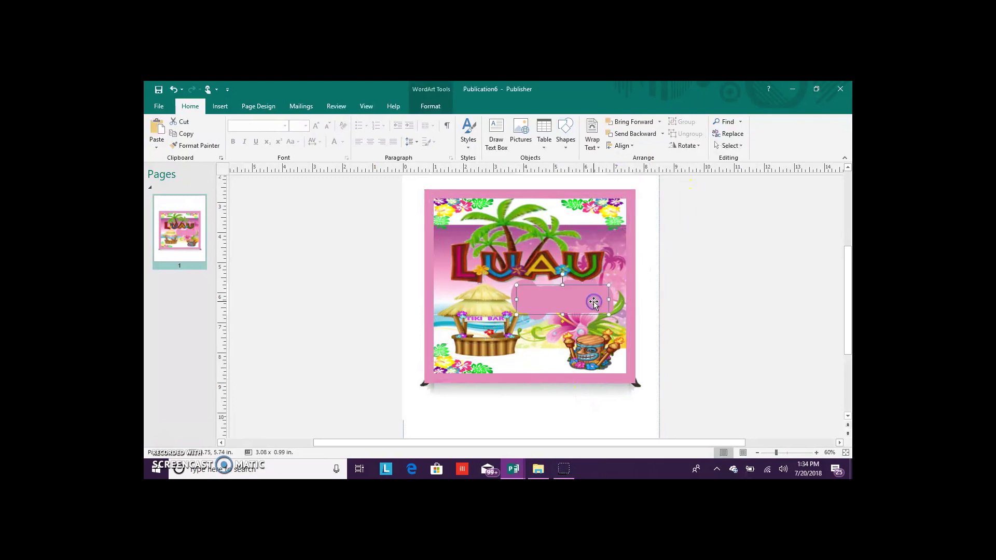
pyautogui.rightClick(593, 304)
pyautogui.click(628, 286)
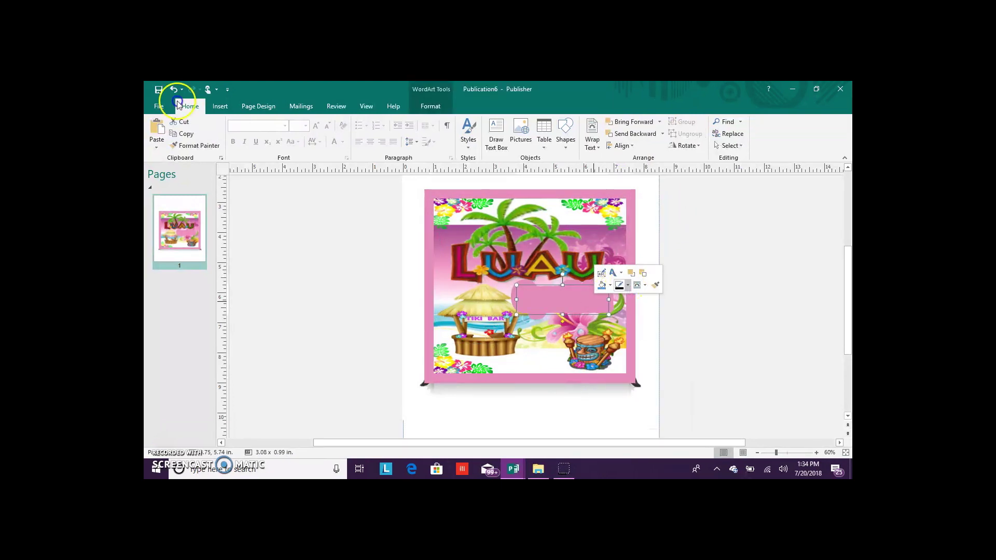
pyautogui.moveTo(692, 235)
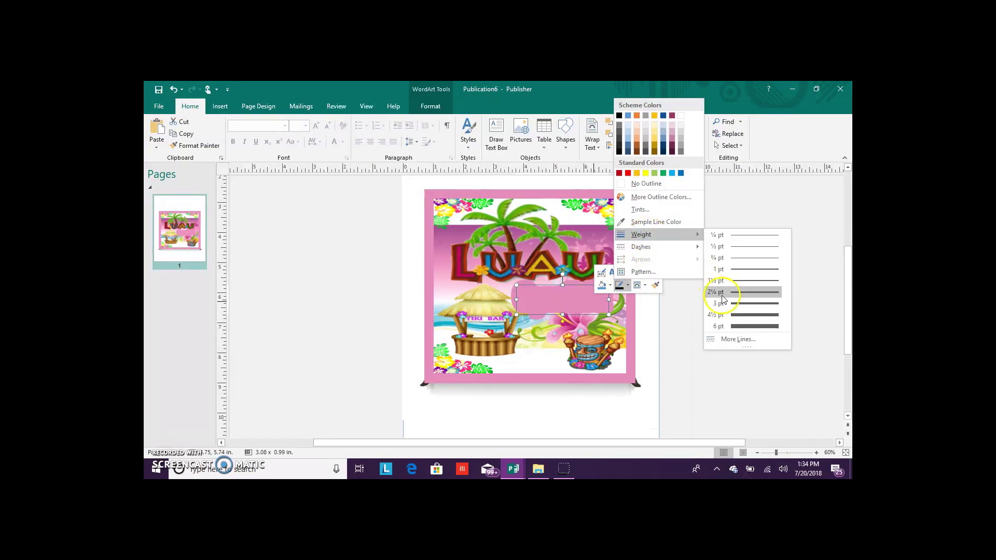
pyautogui.click(729, 315)
pyautogui.click(643, 292)
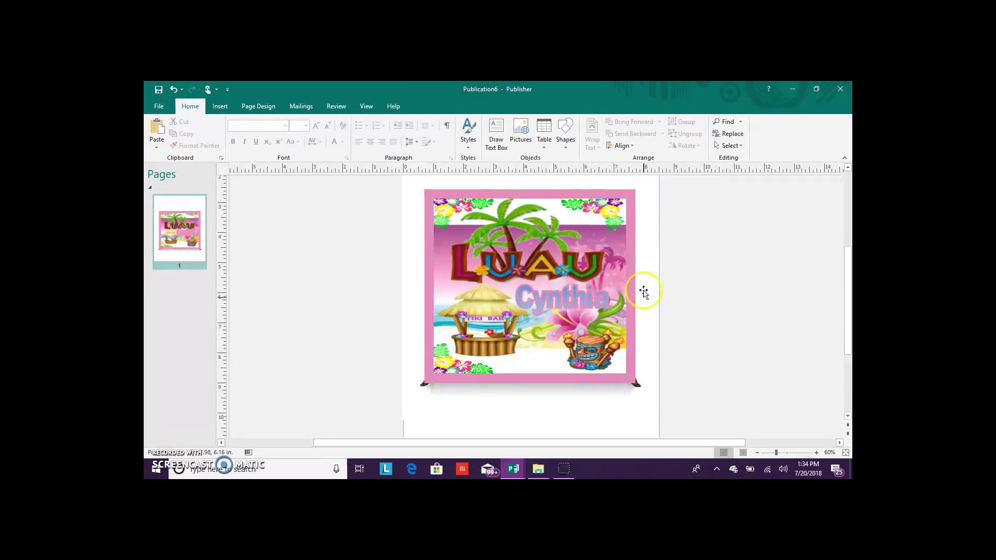
# Step: Choose a thinner outline weight for the pink frame shape
pyautogui.rightClick(622, 195)
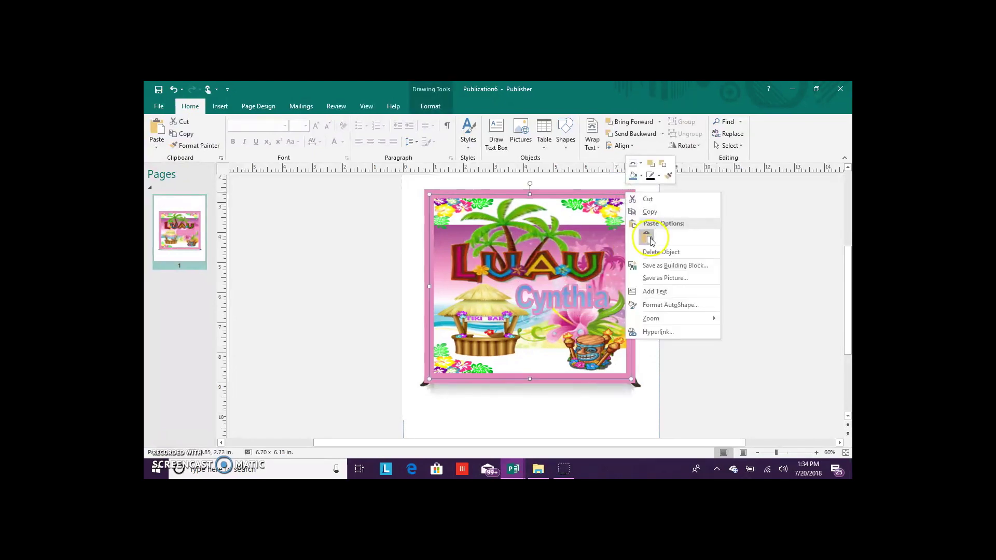
pyautogui.click(656, 175)
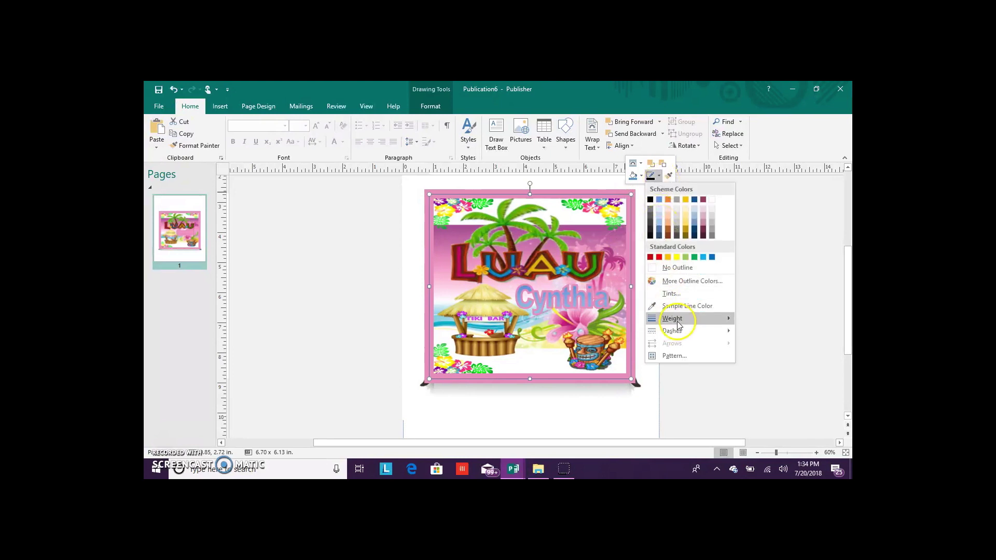
pyautogui.moveTo(688, 318)
pyautogui.click(764, 402)
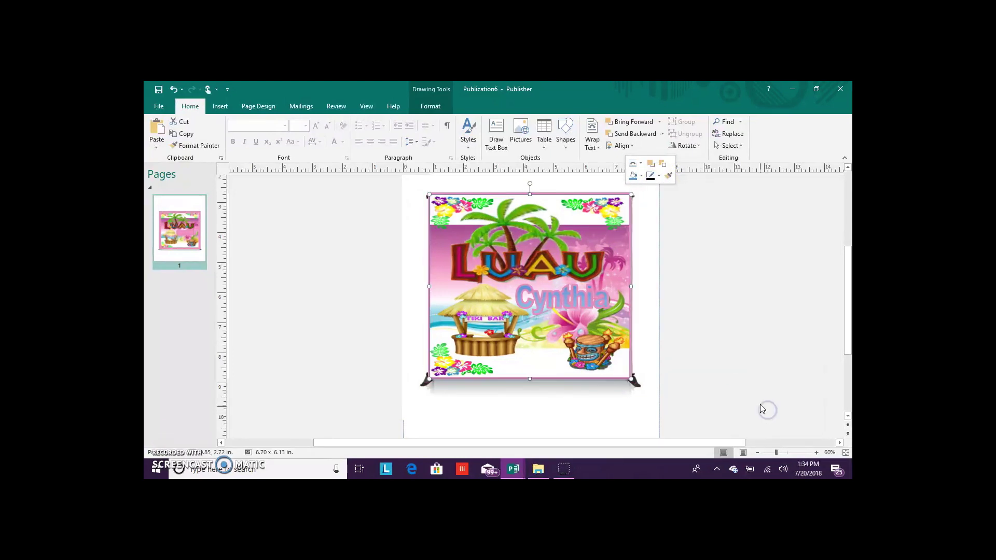
pyautogui.click(645, 236)
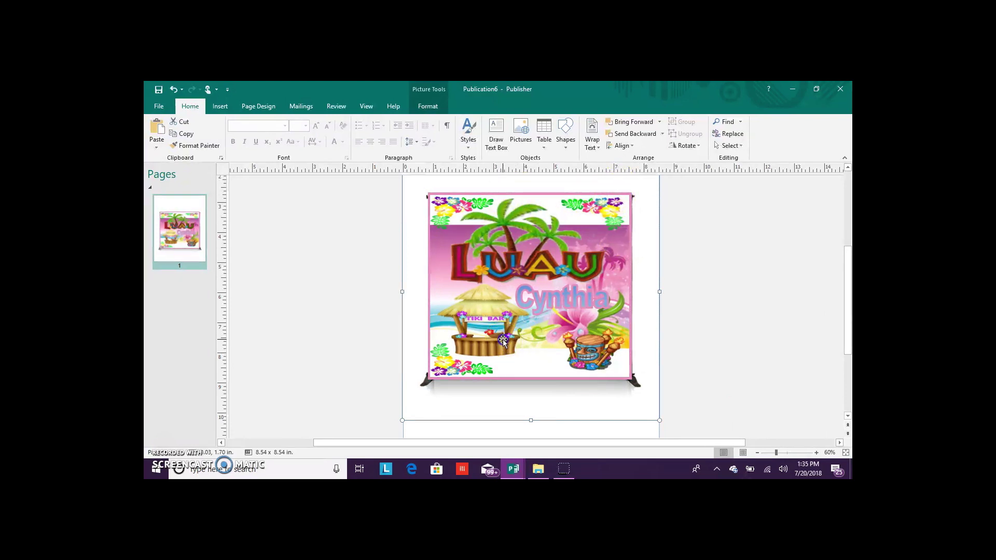
# Step: Move the banner stand picture off the page to the right, shrink it, and reselect the luau design pieces
pyautogui.click(555, 309)
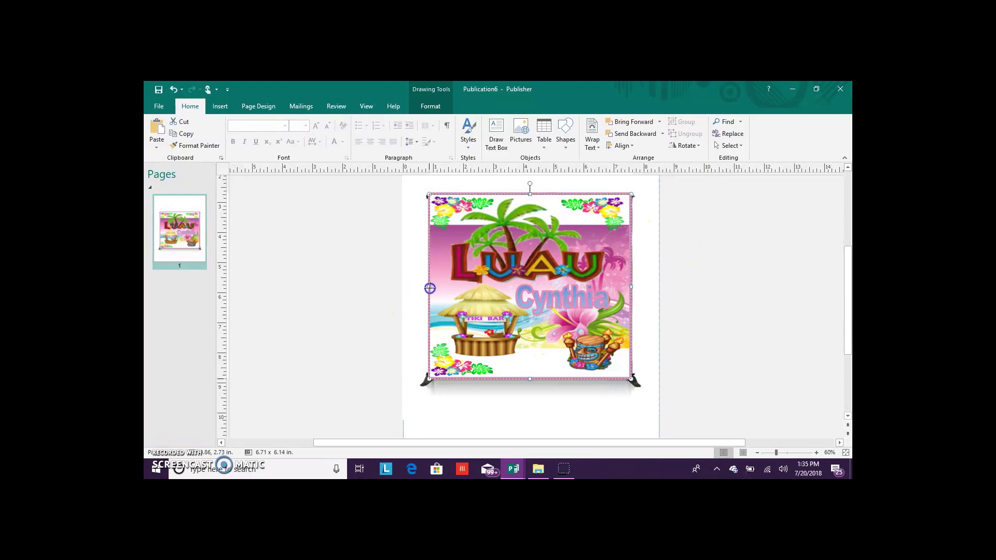
pyautogui.moveTo(407, 208); pyautogui.dragTo(423, 217)
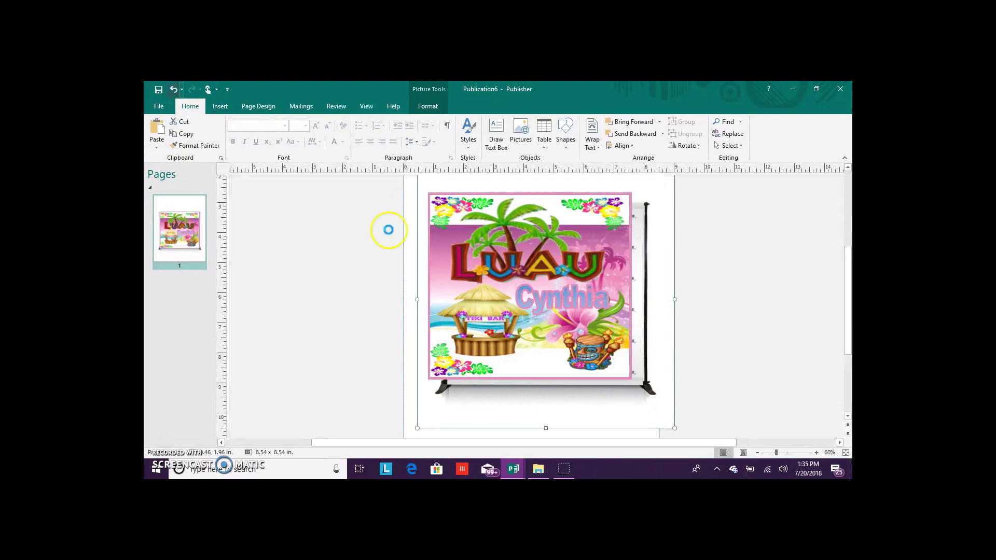
pyautogui.click(771, 293)
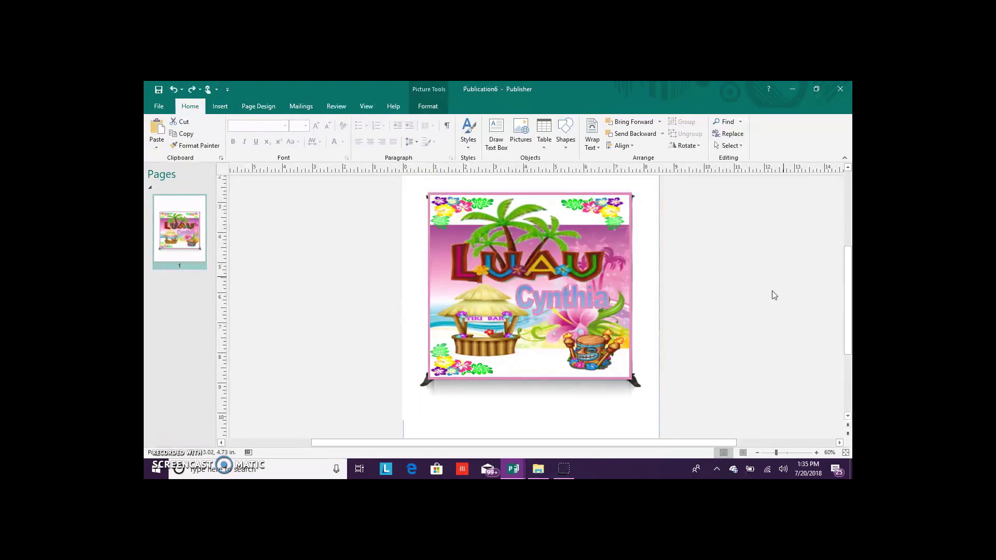
pyautogui.click(628, 384)
pyautogui.click(650, 395)
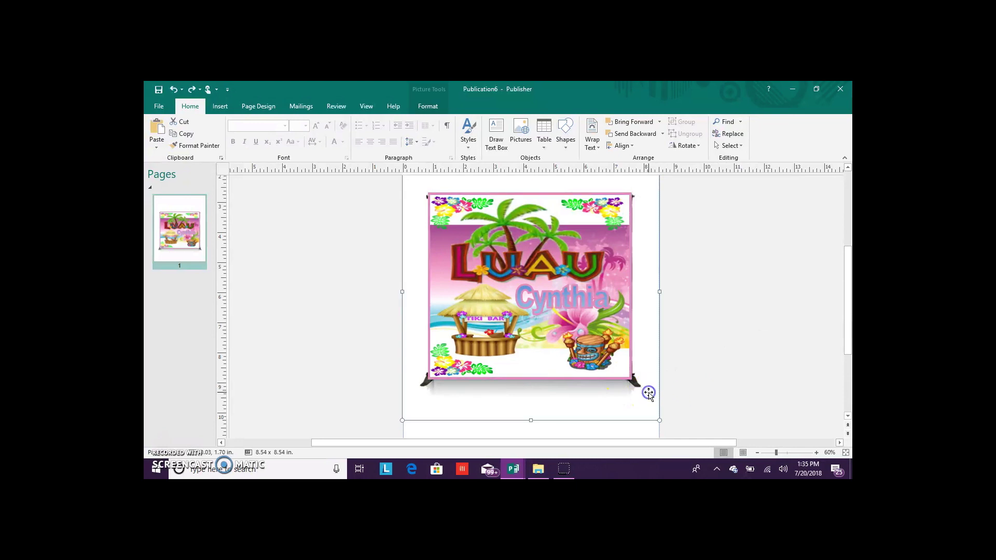
pyautogui.moveTo(649, 394); pyautogui.dragTo(849, 371)
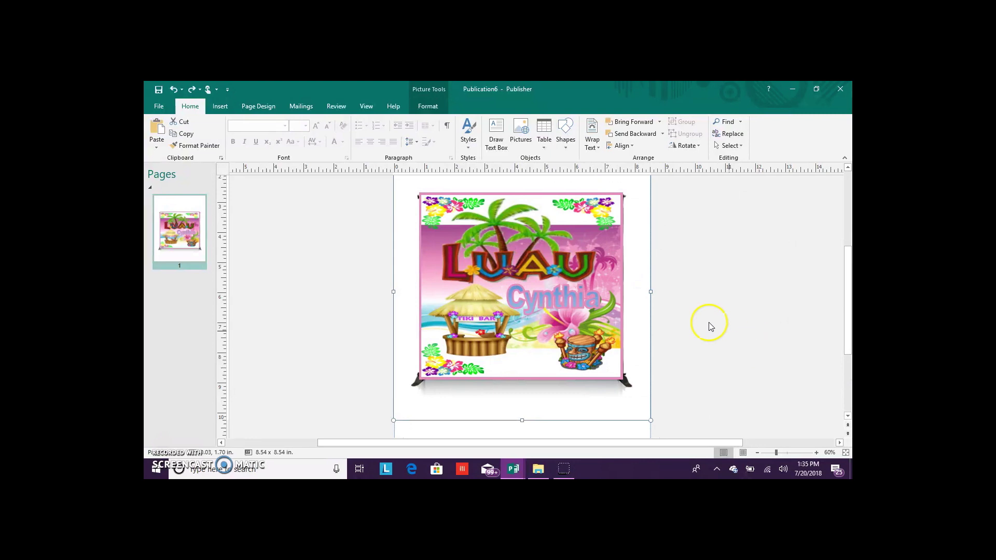
pyautogui.click(555, 366)
pyautogui.moveTo(591, 391); pyautogui.dragTo(785, 383)
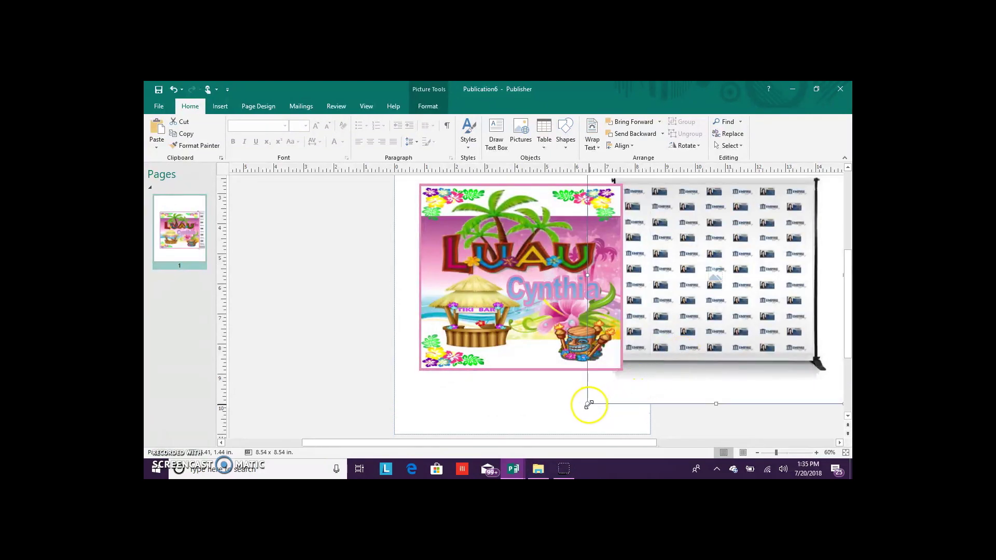
pyautogui.moveTo(588, 404); pyautogui.dragTo(648, 343)
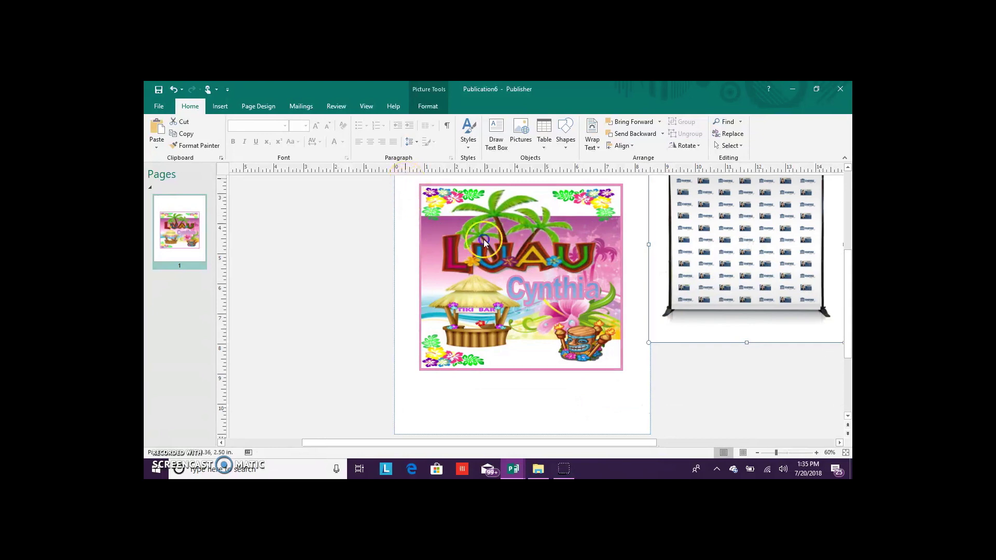
pyautogui.moveTo(405, 178); pyautogui.dragTo(632, 382)
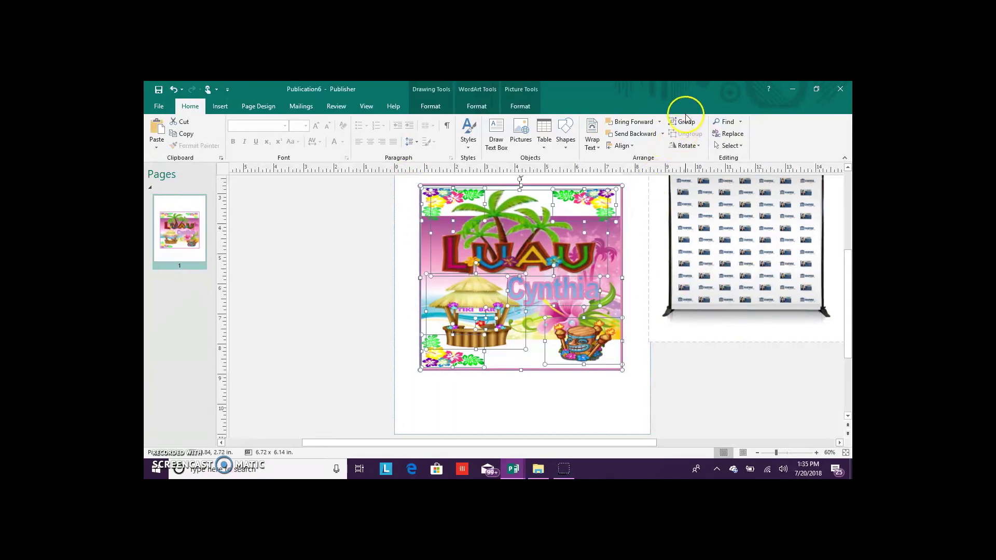
# Step: Group the Luau design and enlarge the backdrop stand picture to 8.40 x 8.40 in behind it
pyautogui.click(686, 120)
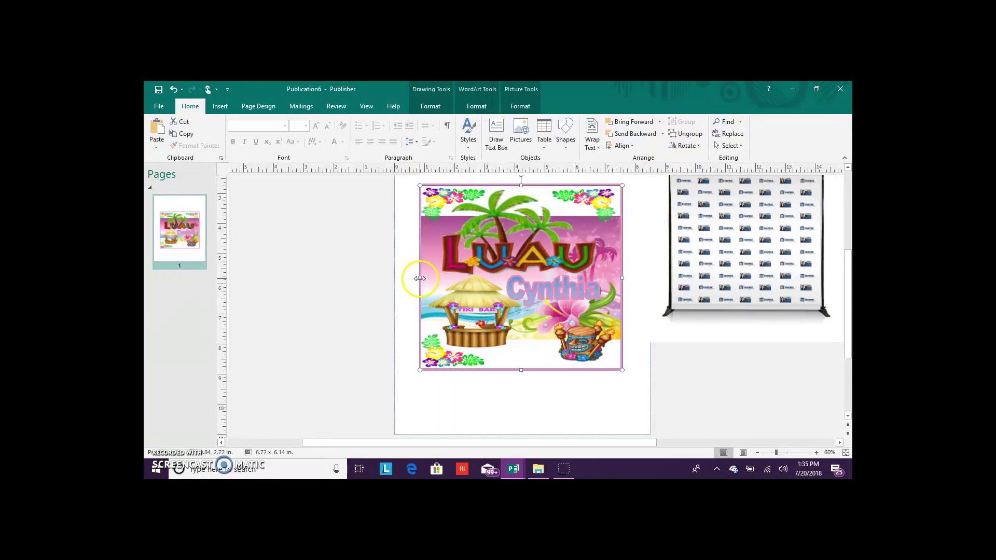
pyautogui.moveTo(421, 279); pyautogui.dragTo(425, 279)
pyautogui.moveTo(792, 266); pyautogui.dragTo(539, 279)
pyautogui.moveTo(589, 360); pyautogui.dragTo(653, 406)
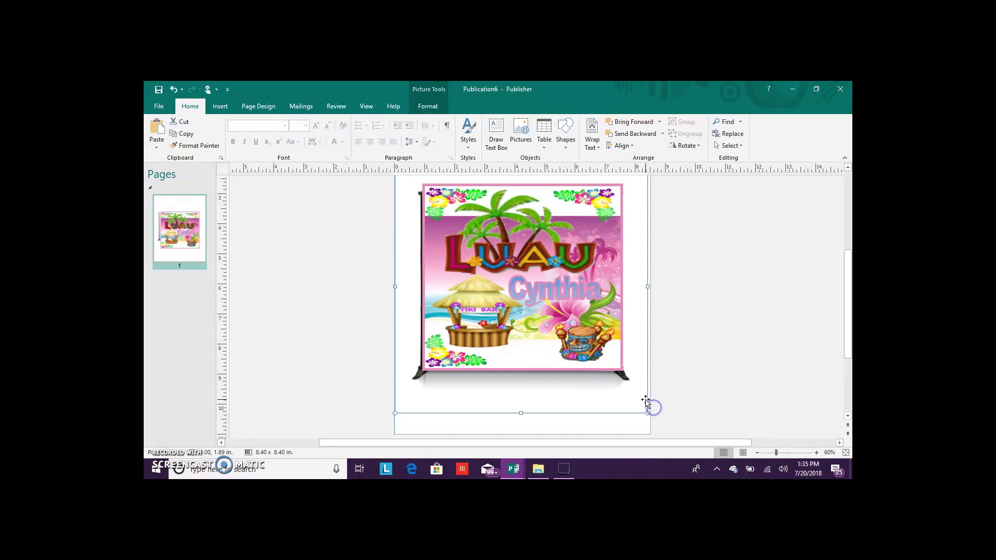
# Step: Pull in the Luau group's edges so it fits inside the stand, about 6.42 x 5.79 in
pyautogui.click(591, 310)
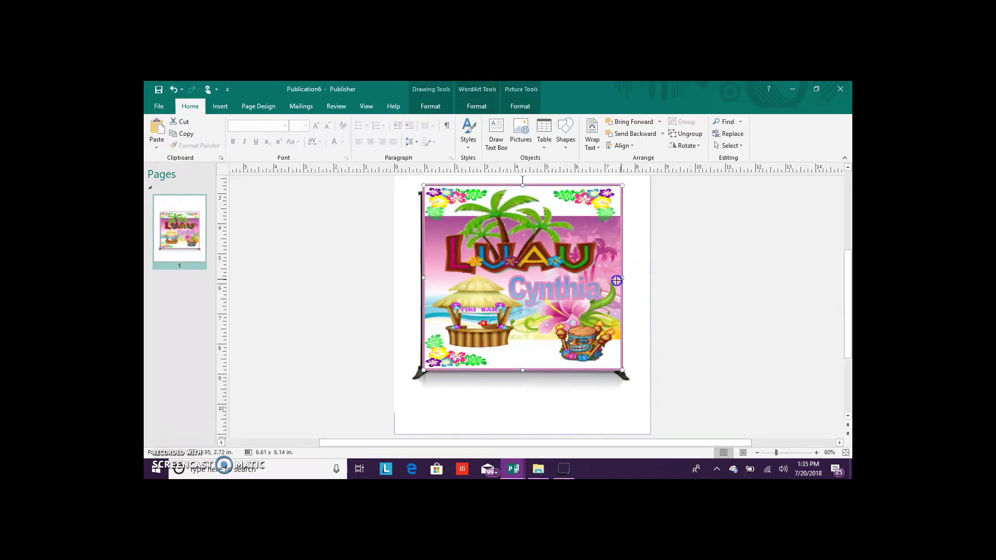
pyautogui.moveTo(616, 280); pyautogui.dragTo(620, 284)
pyautogui.click(521, 185)
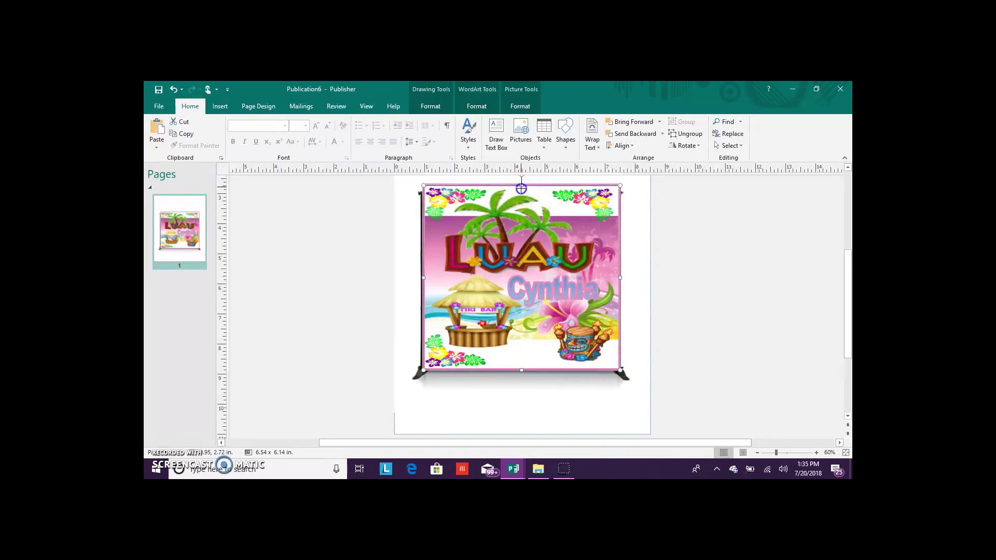
pyautogui.moveTo(521, 188); pyautogui.dragTo(521, 195)
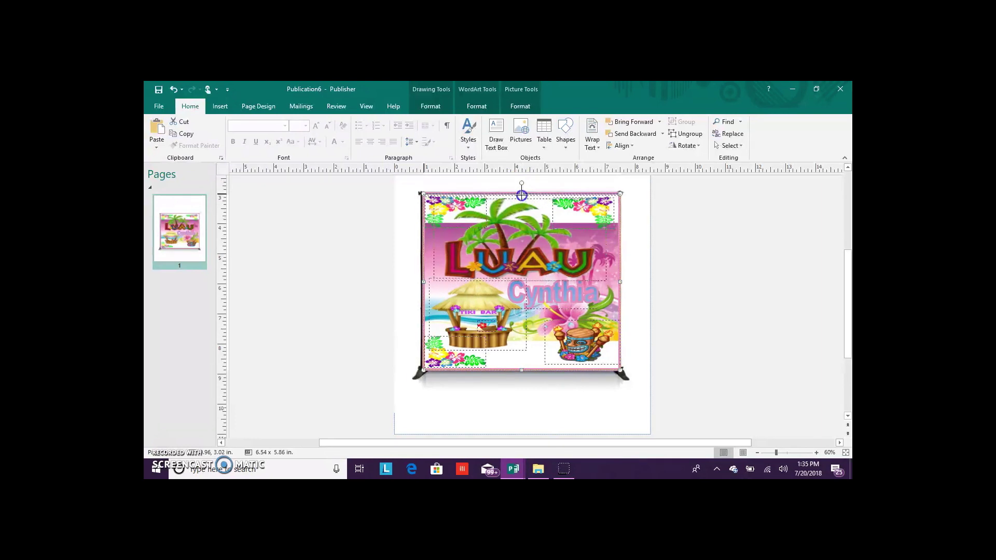
pyautogui.click(537, 283)
pyautogui.click(419, 294)
pyautogui.moveTo(422, 282); pyautogui.dragTo(427, 282)
pyautogui.click(523, 376)
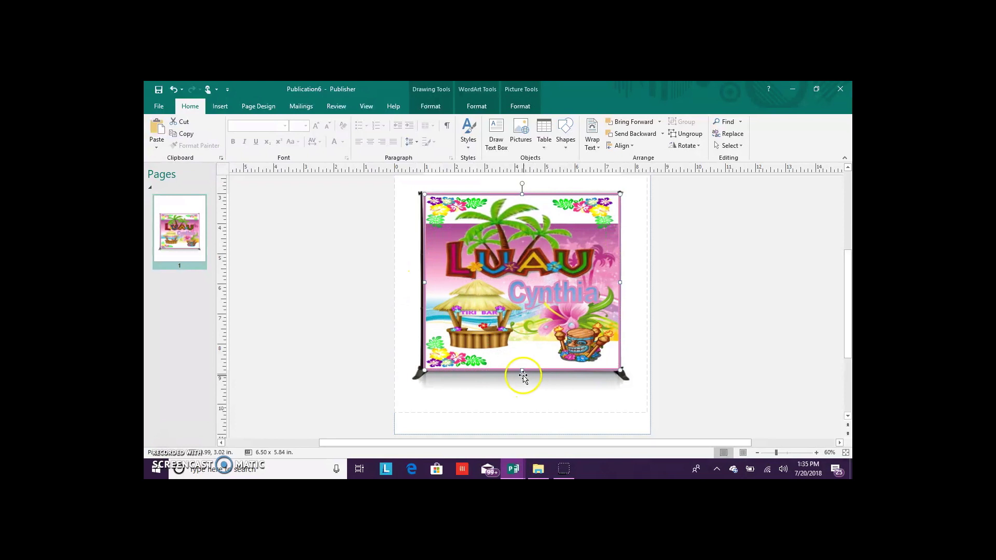
pyautogui.moveTo(521, 370); pyautogui.dragTo(521, 369)
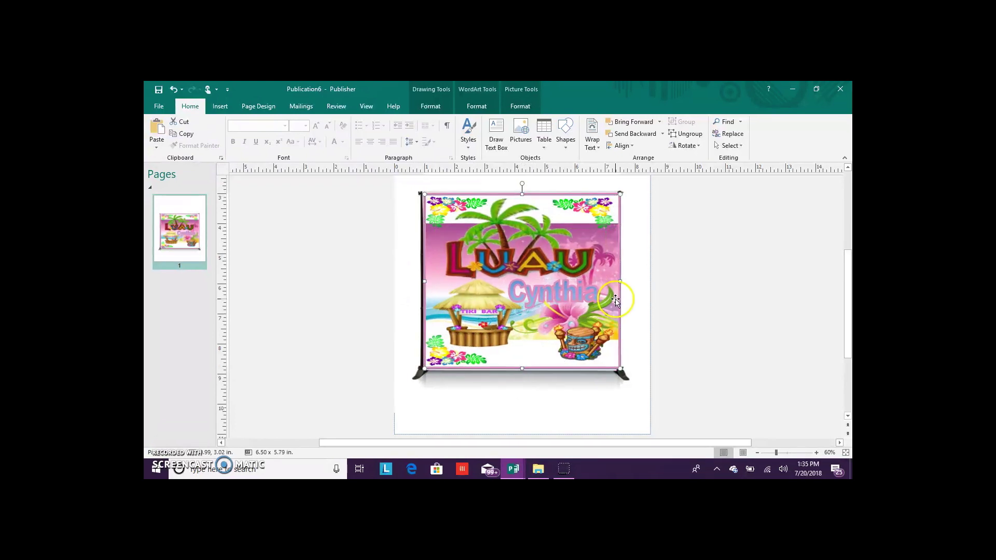
pyautogui.moveTo(614, 283); pyautogui.dragTo(616, 282)
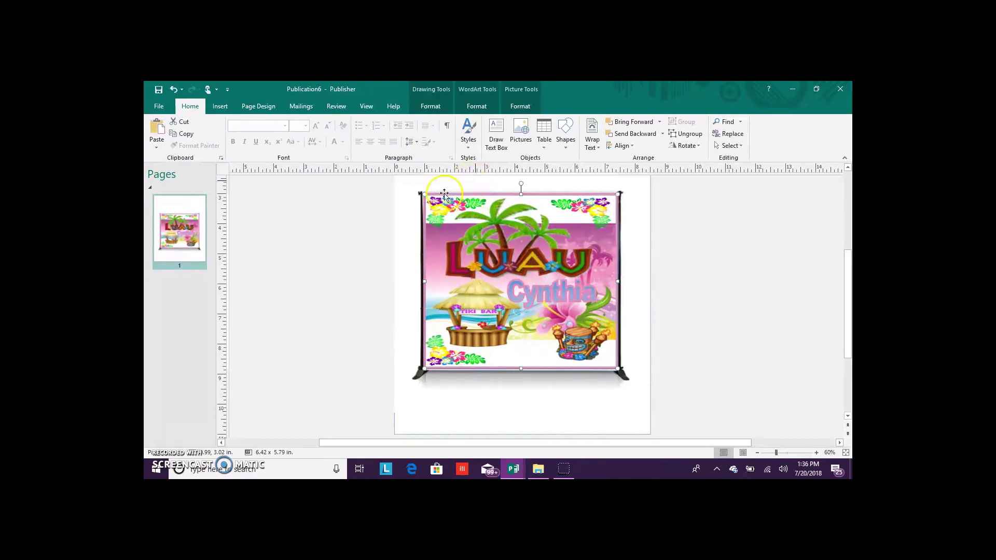
# Step: Select the backdrop stand picture and zoom the page to 70%
pyautogui.click(551, 395)
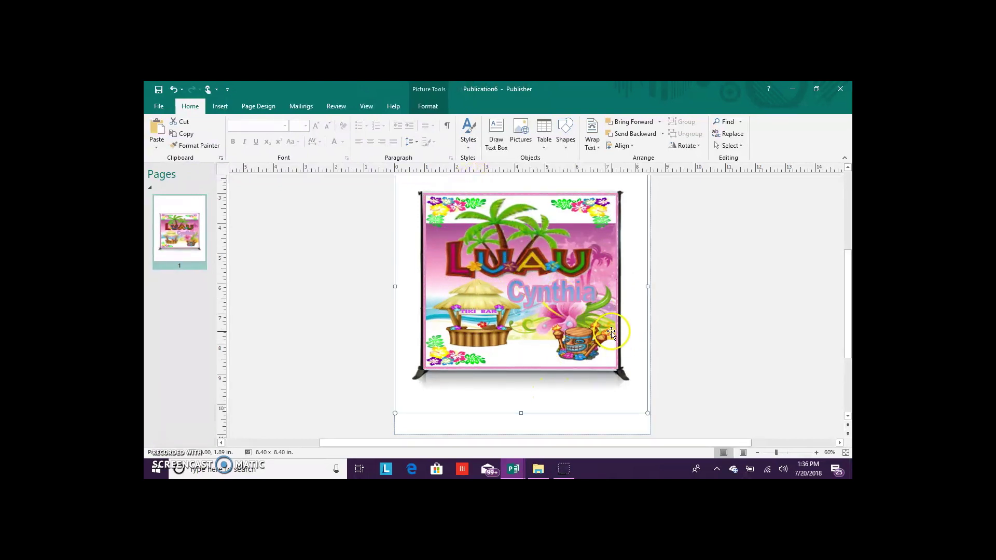
pyautogui.click(815, 452)
pyautogui.scroll(1, 783, 401)
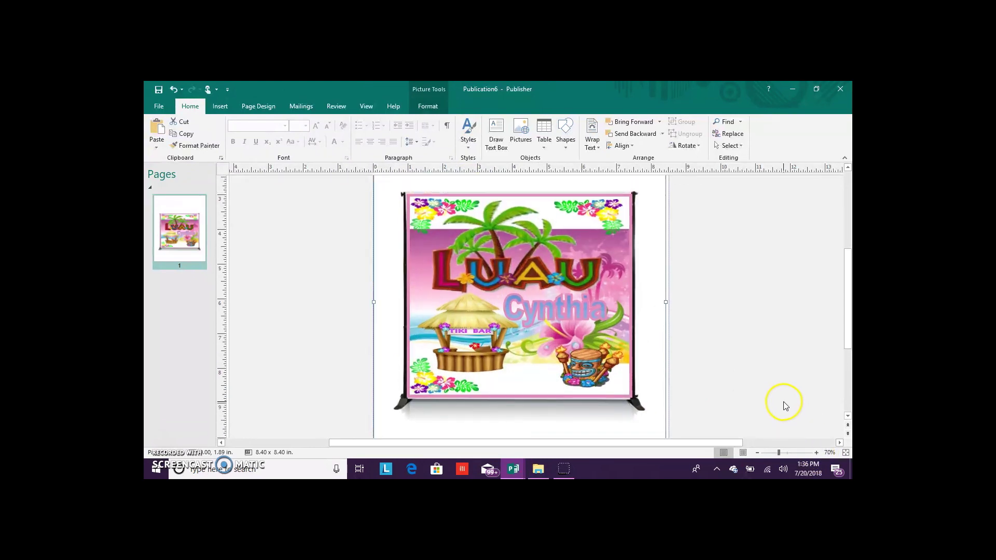
# Step: Save the publication as 'bh luau mock up backdrop.pub' in the PNG for digital group folder
pyautogui.click(166, 107)
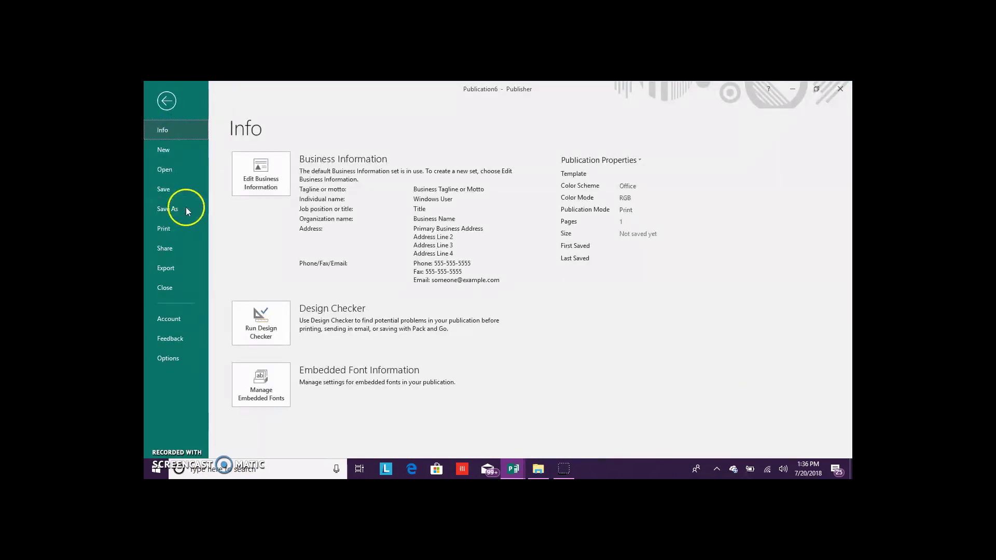
pyautogui.click(188, 209)
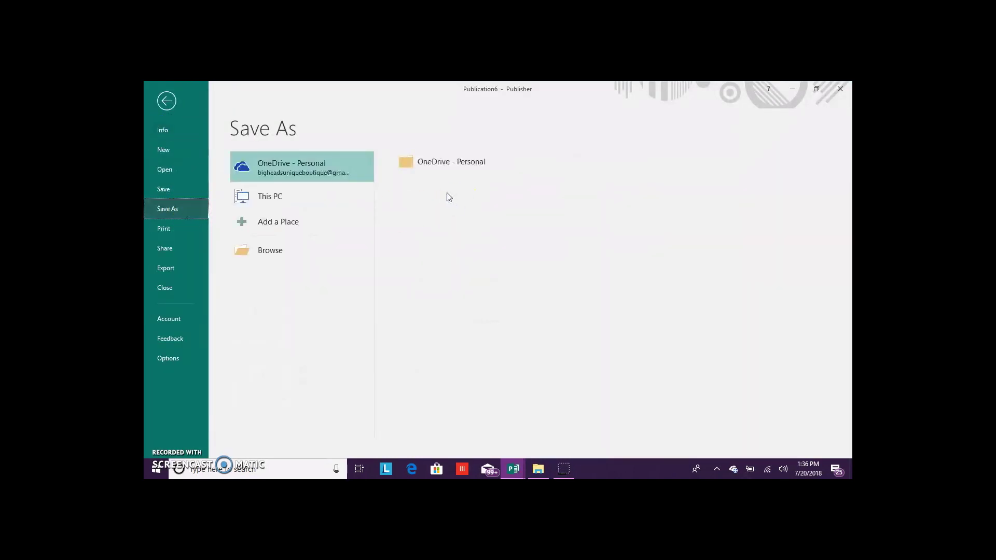
pyautogui.click(249, 251)
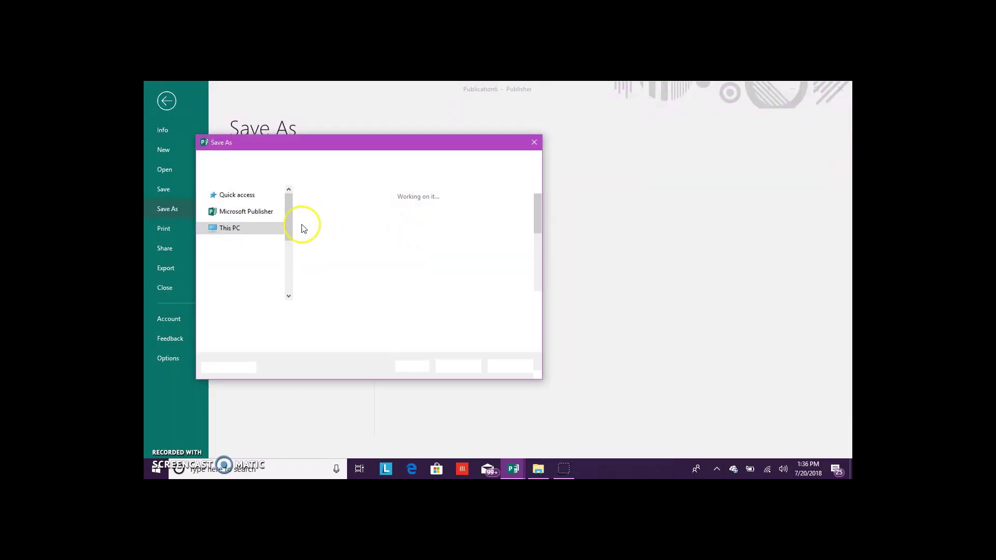
pyautogui.moveTo(285, 219); pyautogui.dragTo(286, 196)
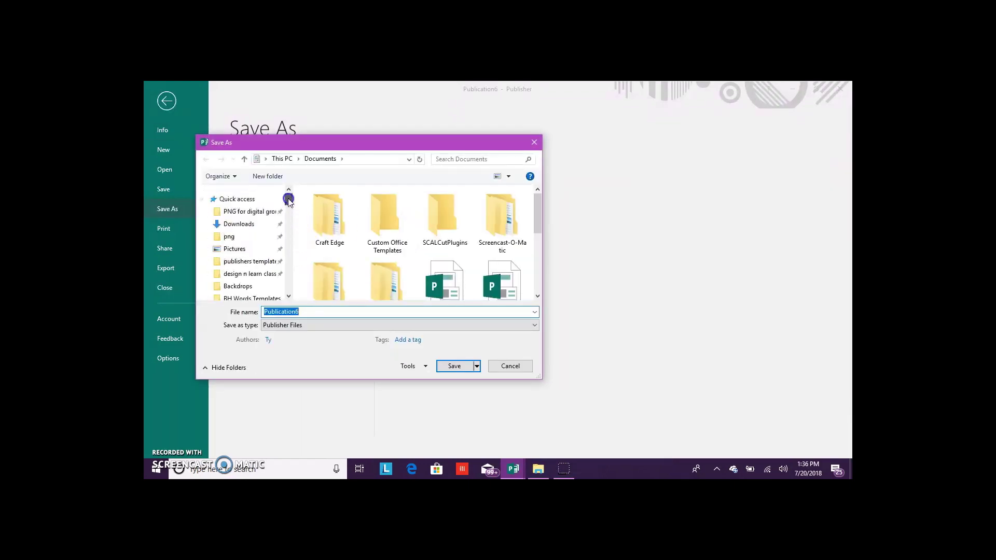
pyautogui.click(269, 212)
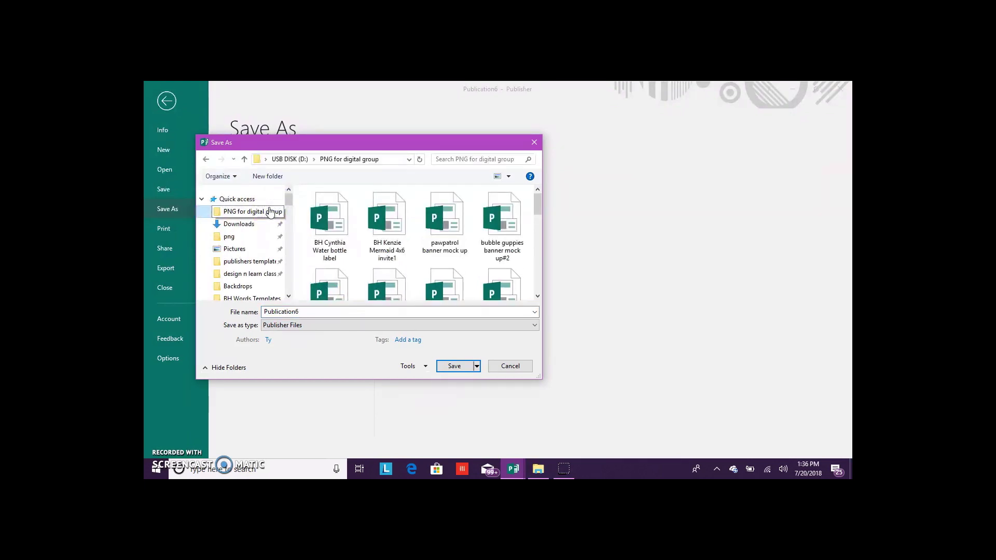
pyautogui.doubleClick(303, 312)
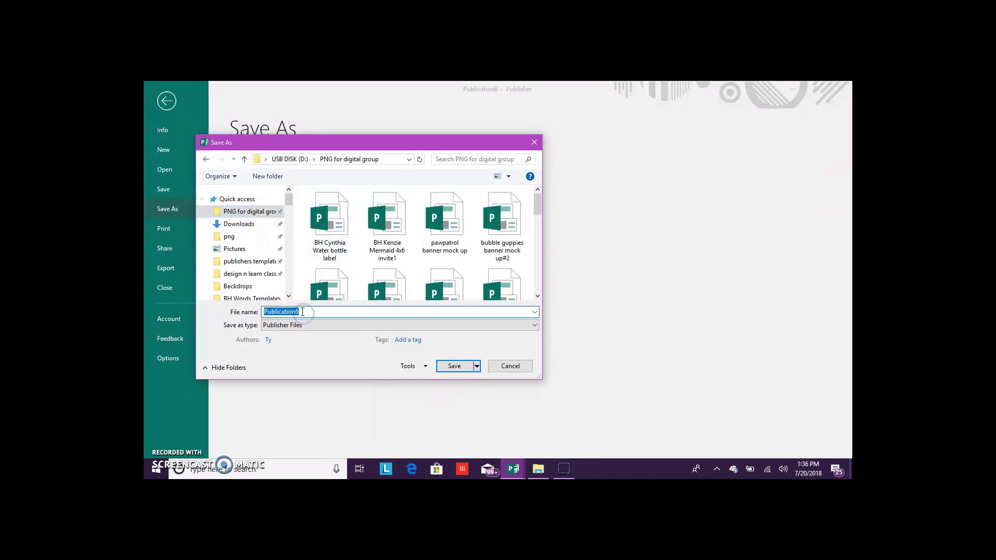
pyautogui.write('bh luau')
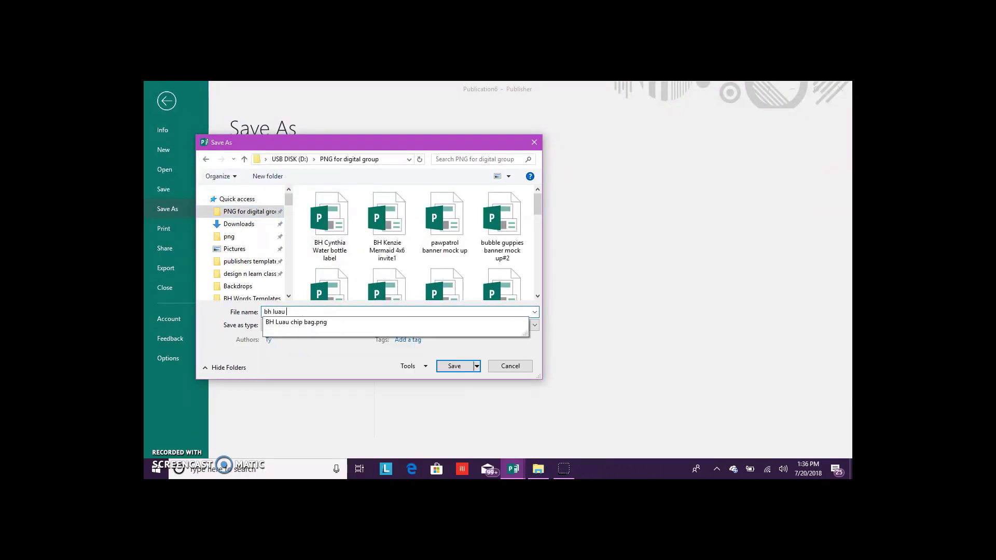
pyautogui.write(' mock up backdrop')
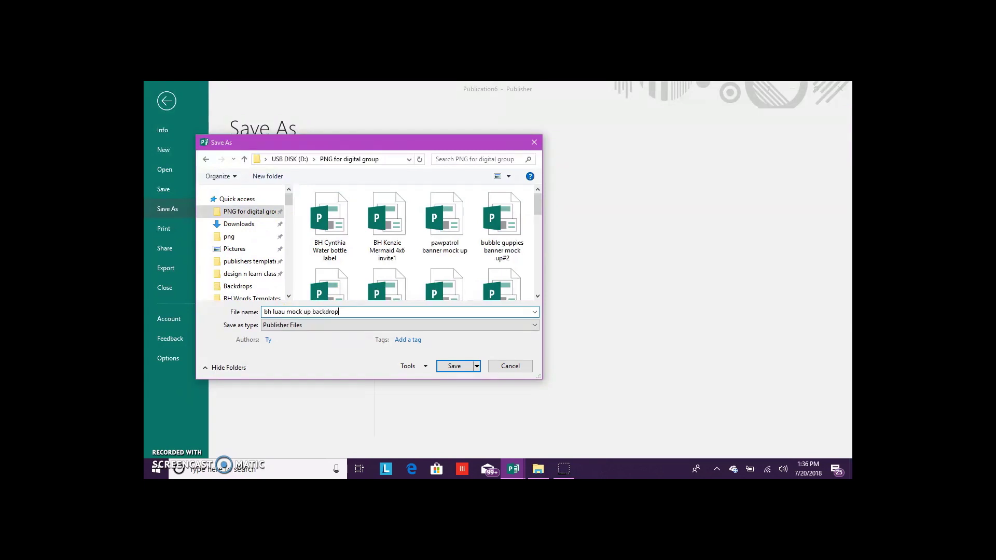
pyautogui.click(456, 366)
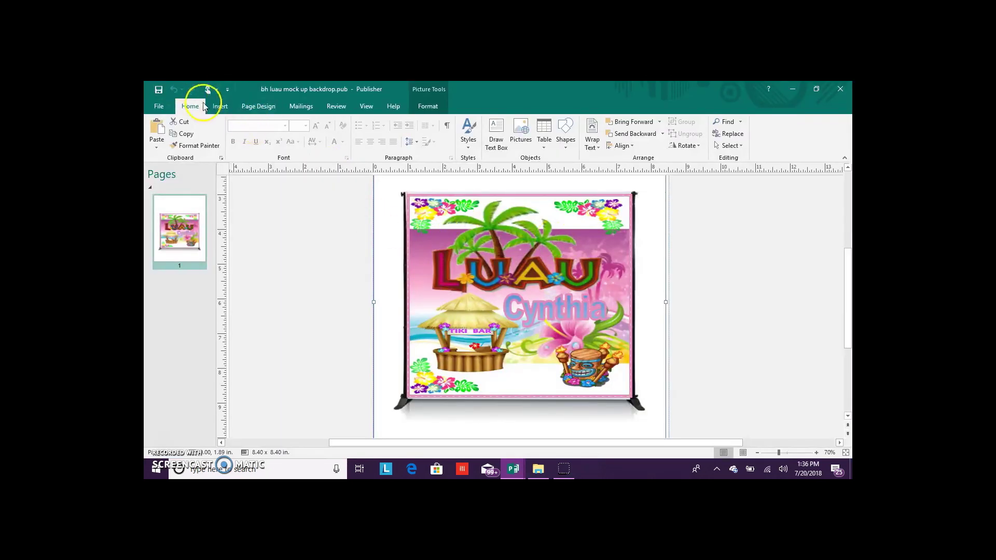
# Step: Insert the BIG HEADS picture from the PNG for digital group folder, spanning 7.65 x 2.17 in
pyautogui.click(220, 106)
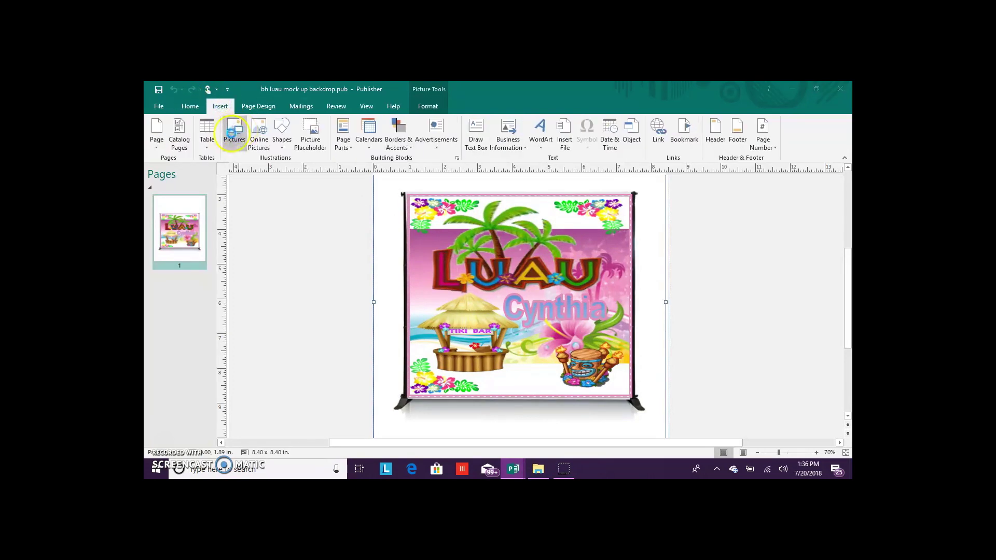
pyautogui.click(233, 132)
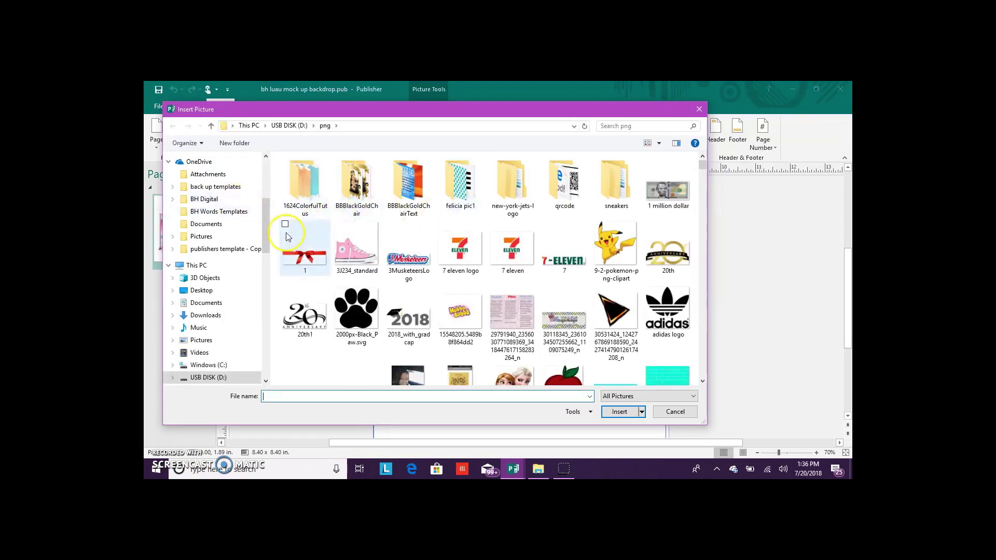
pyautogui.scroll(5, 260, 222)
pyautogui.click(227, 182)
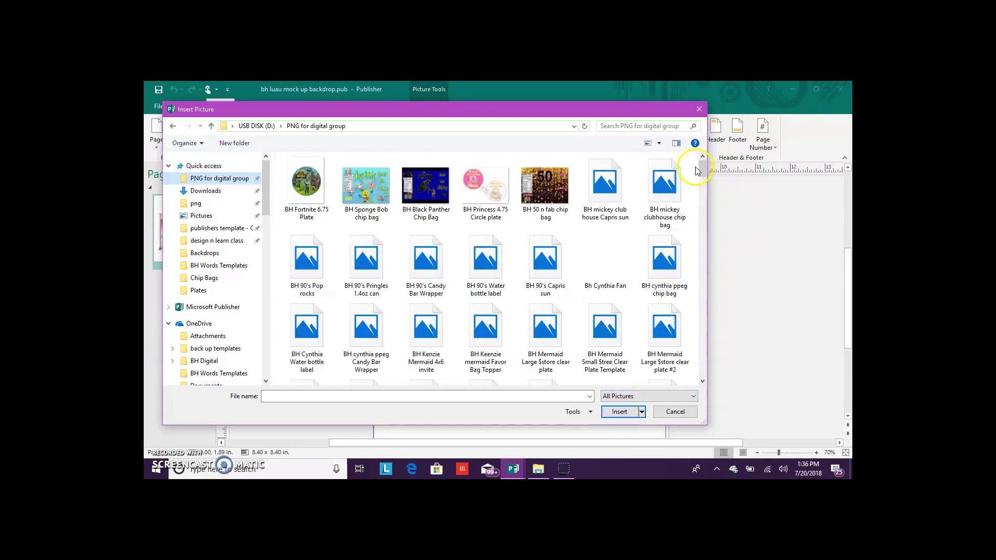
pyautogui.moveTo(699, 167); pyautogui.dragTo(699, 382)
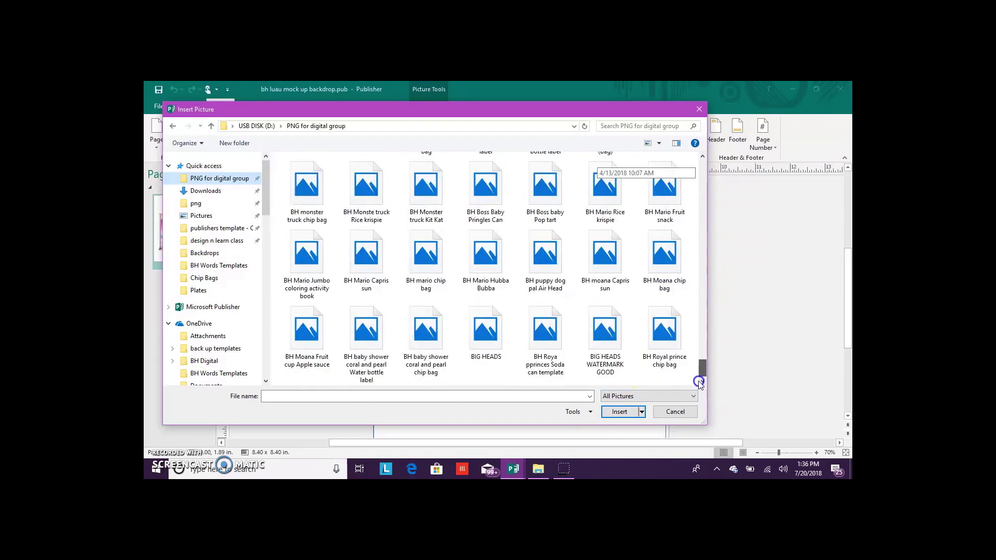
pyautogui.click(497, 336)
pyautogui.click(619, 411)
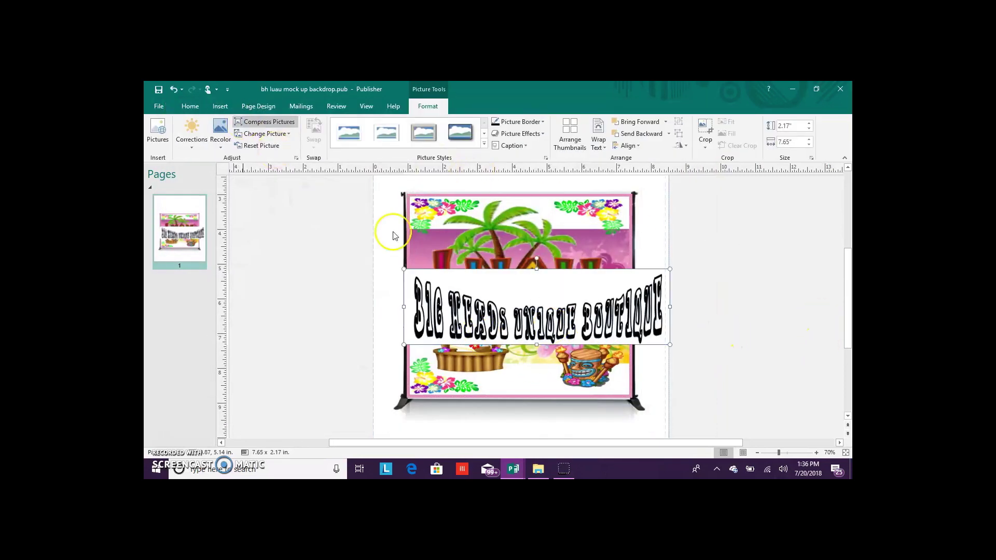
# Step: Make the picture's white background transparent, shrink it to 5.87 x 1.67 in, and tilt it diagonally
pyautogui.click(221, 136)
pyautogui.click(266, 252)
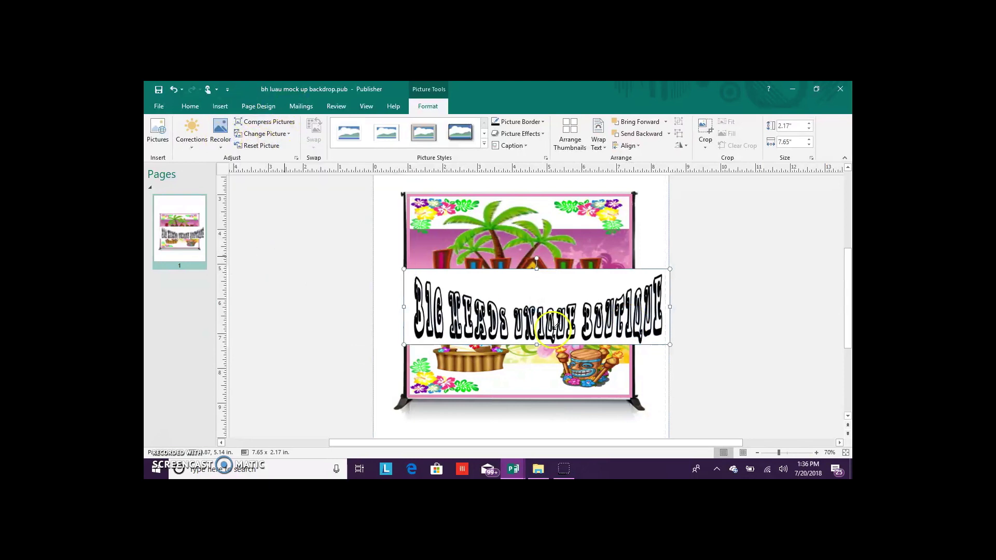
pyautogui.click(551, 305)
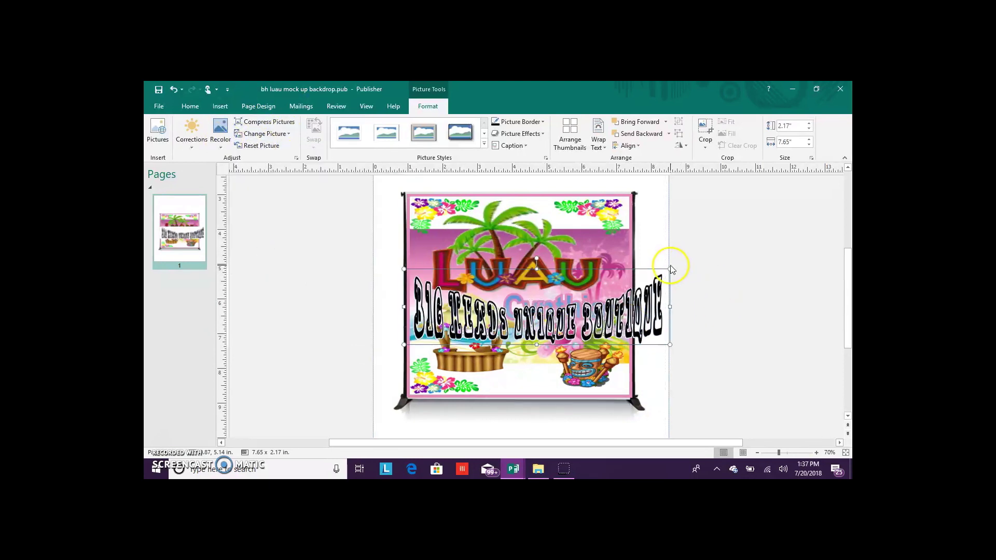
pyautogui.moveTo(669, 268); pyautogui.dragTo(607, 287)
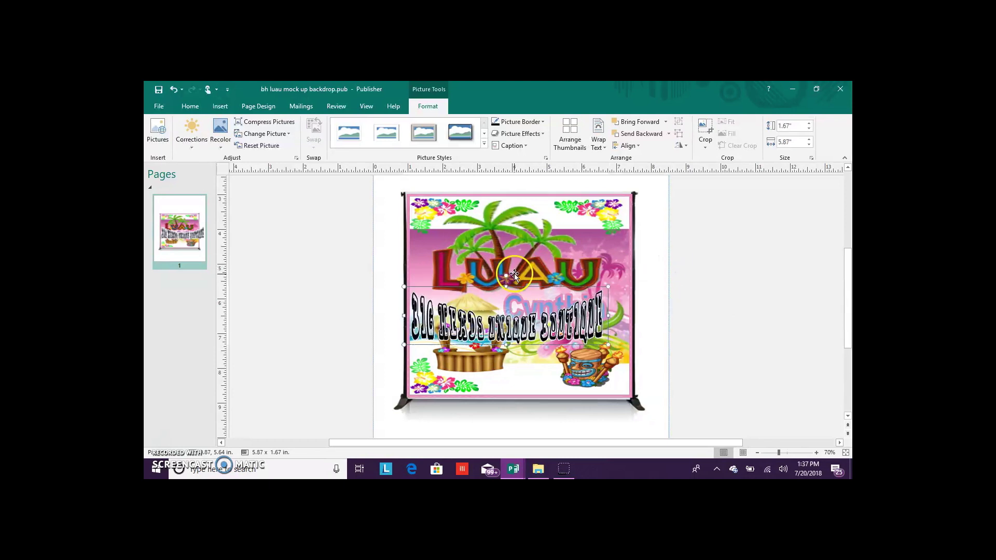
pyautogui.moveTo(494, 279); pyautogui.dragTo(554, 303)
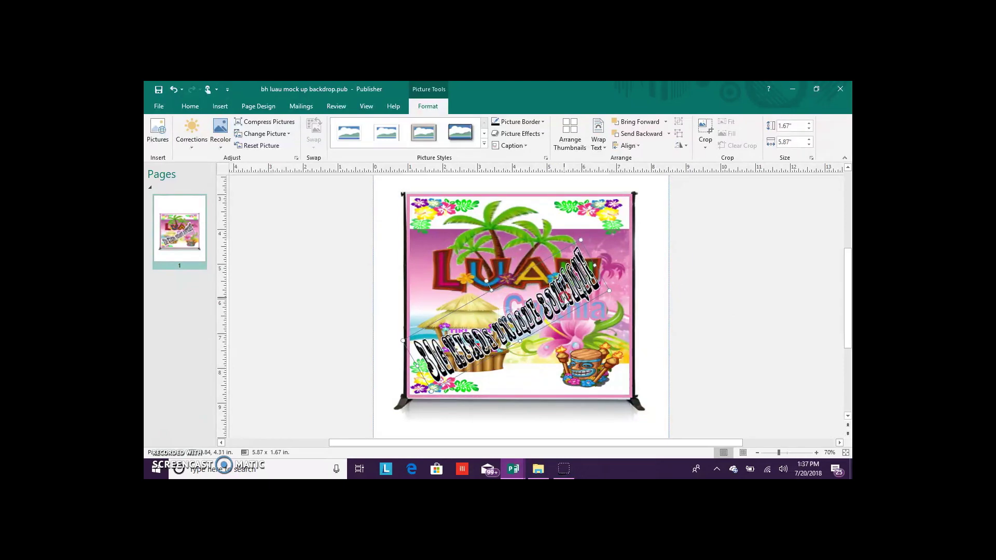
# Step: Set the BIG HEADS picture's transparency to 81% in Format Picture
pyautogui.rightClick(560, 301)
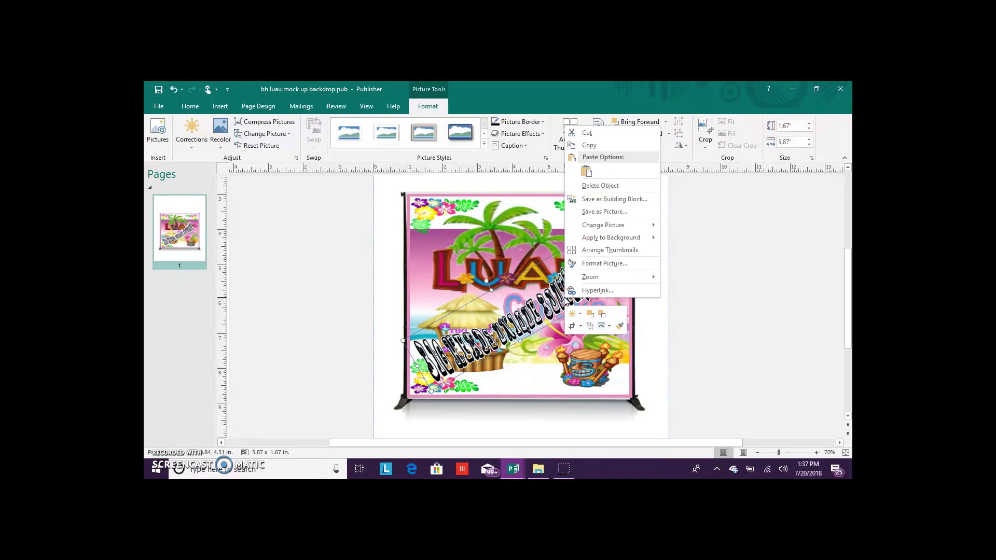
pyautogui.click(594, 262)
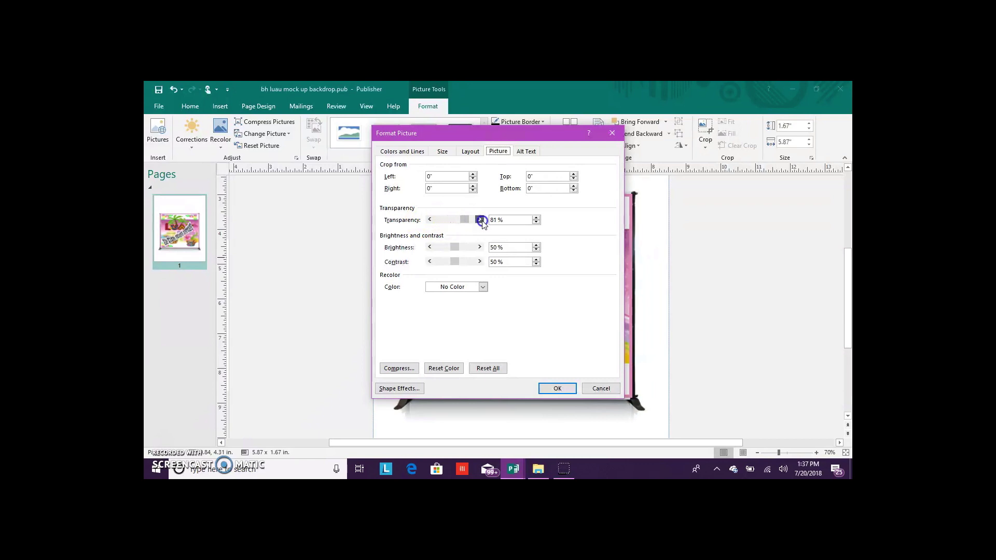
pyautogui.click(556, 389)
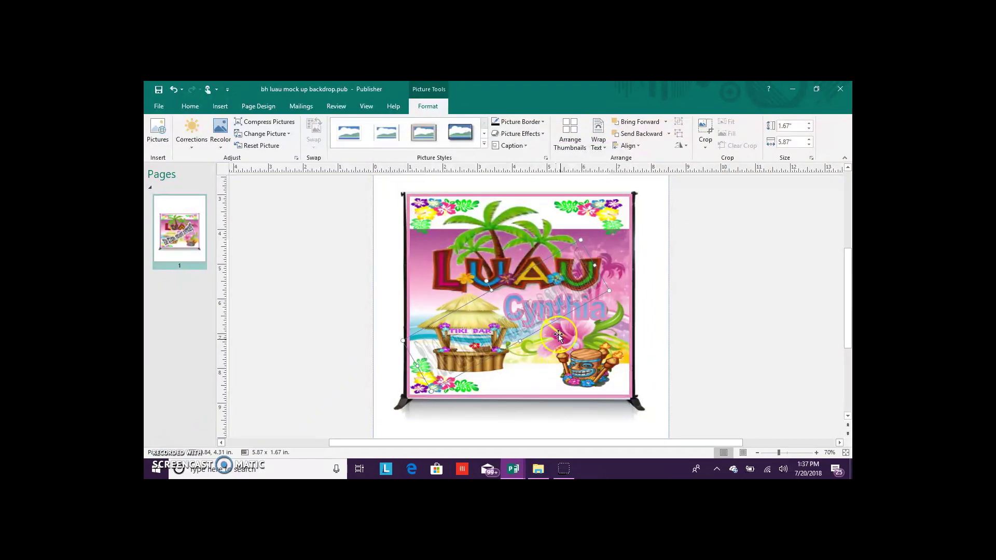
pyautogui.click(544, 319)
pyautogui.moveTo(545, 319)
pyautogui.mouseDown()
pyautogui.moveTo(551, 299)
pyautogui.moveTo(558, 321)
pyautogui.mouseUp()
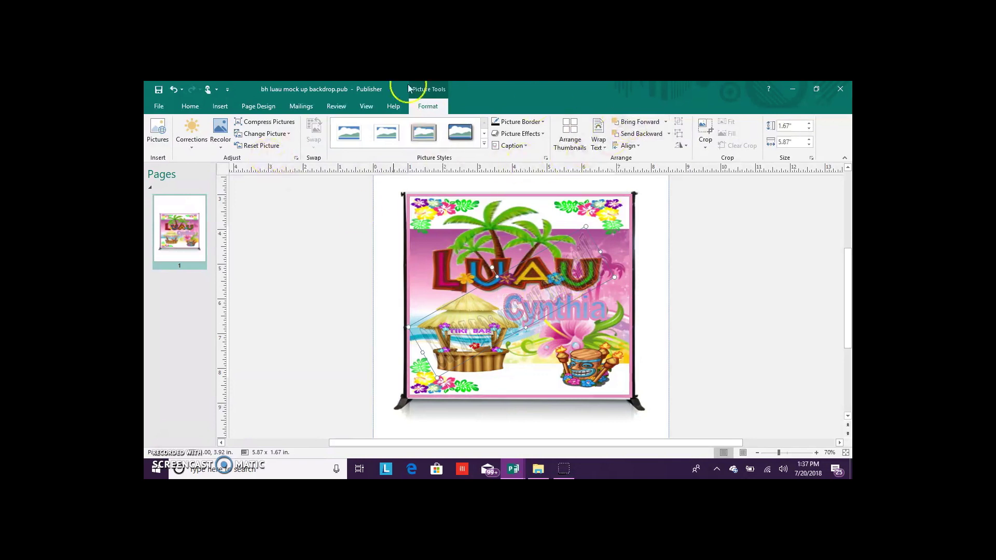
# Step: Insert a plain-style WordArt reading 'Big heads Unique'
pyautogui.click(219, 106)
pyautogui.click(531, 140)
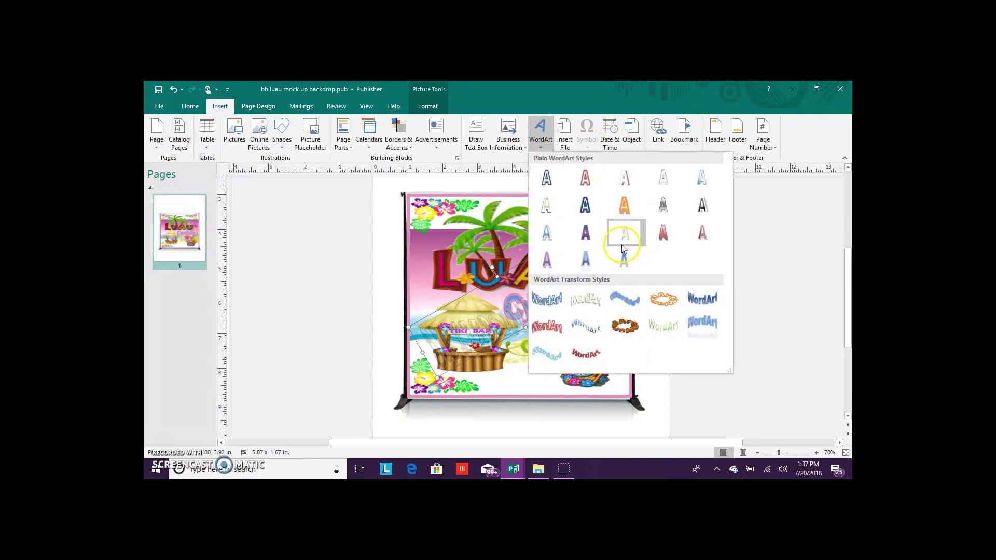
pyautogui.click(620, 258)
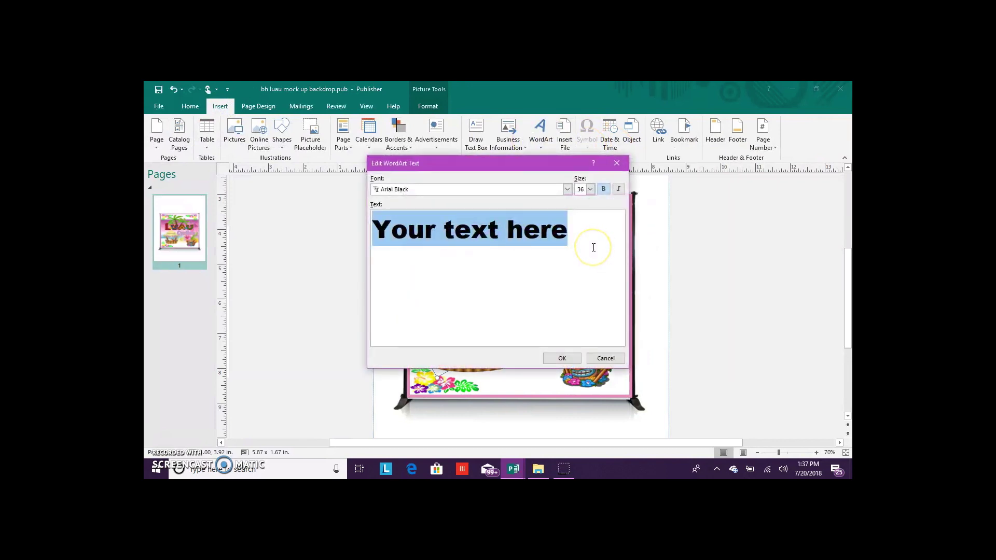
pyautogui.write('Big hEads')
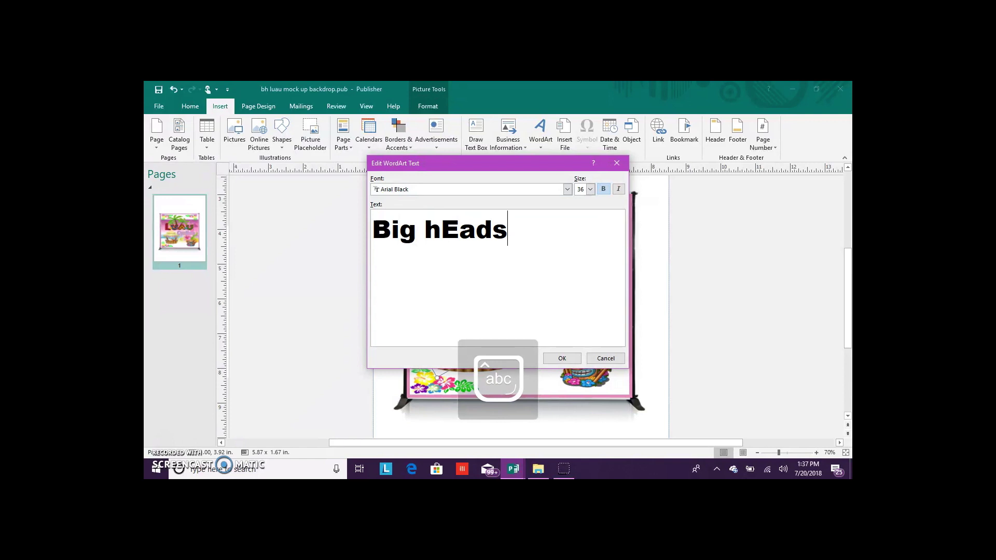
pyautogui.press('BackSpace')
pyautogui.press('BackSpace')
pyautogui.press('BackSpace')
pyautogui.press('BackSpace')
pyautogui.press('capslock')
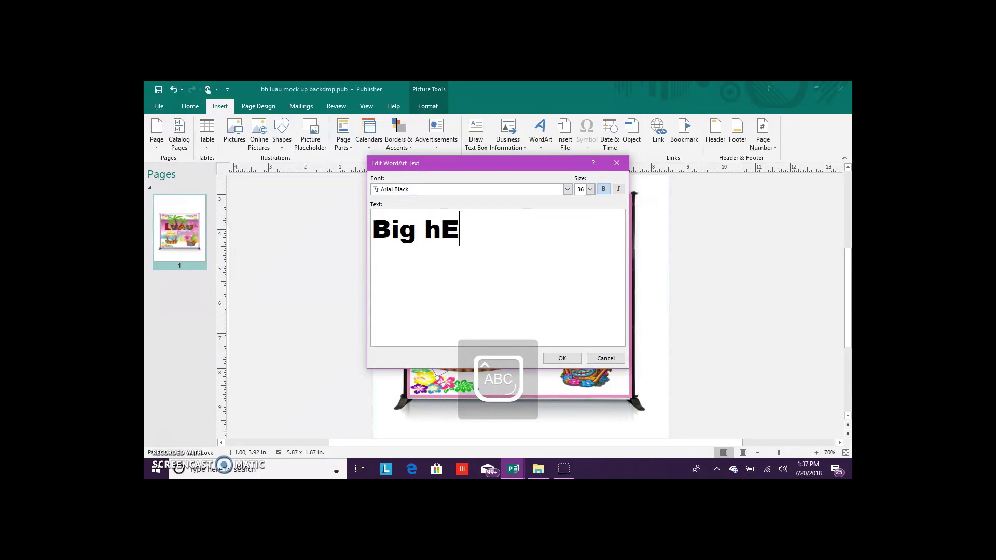
pyautogui.press('BackSpace')
pyautogui.press('capslock')
pyautogui.write('eads Un')
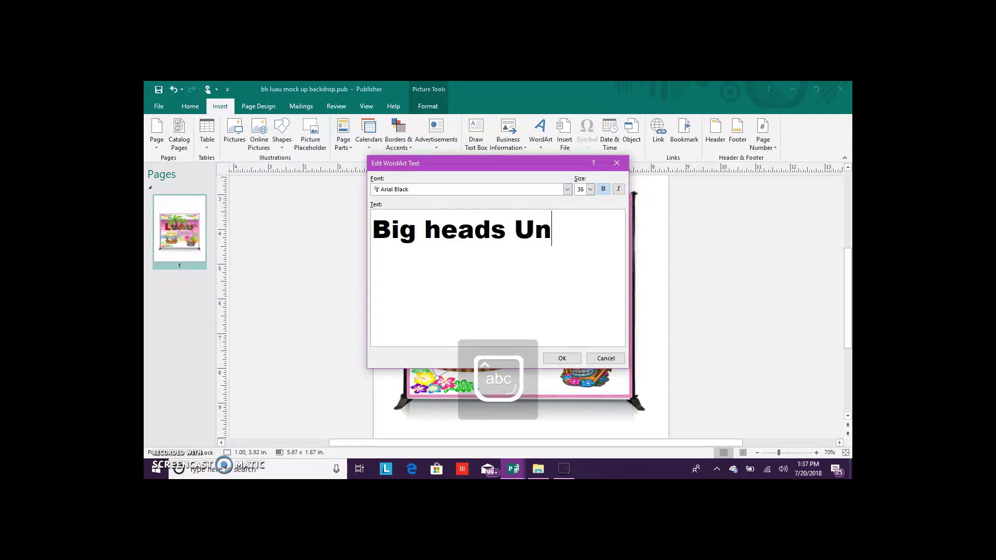
pyautogui.write('q')
pyautogui.press('BackSpace')
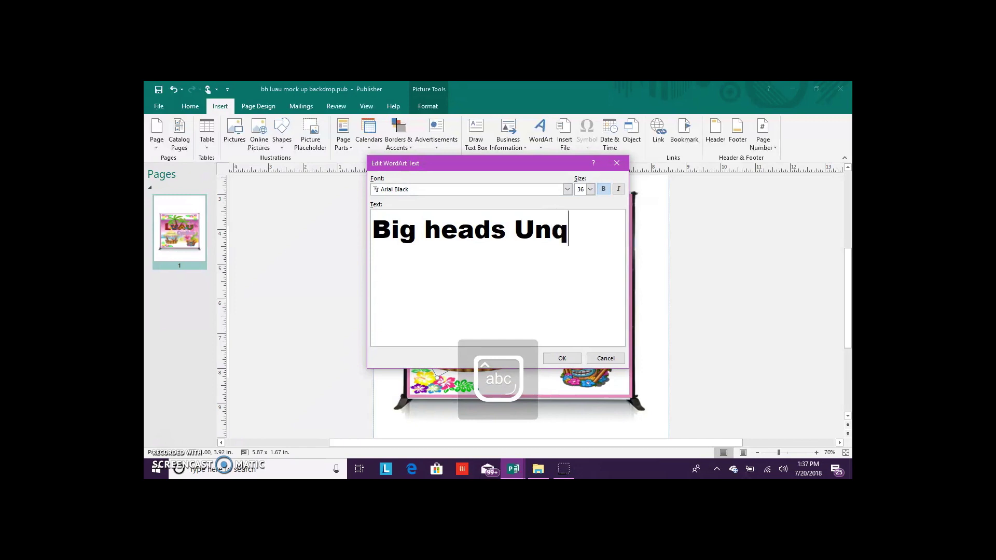
pyautogui.write('iue')
pyautogui.click(593, 247)
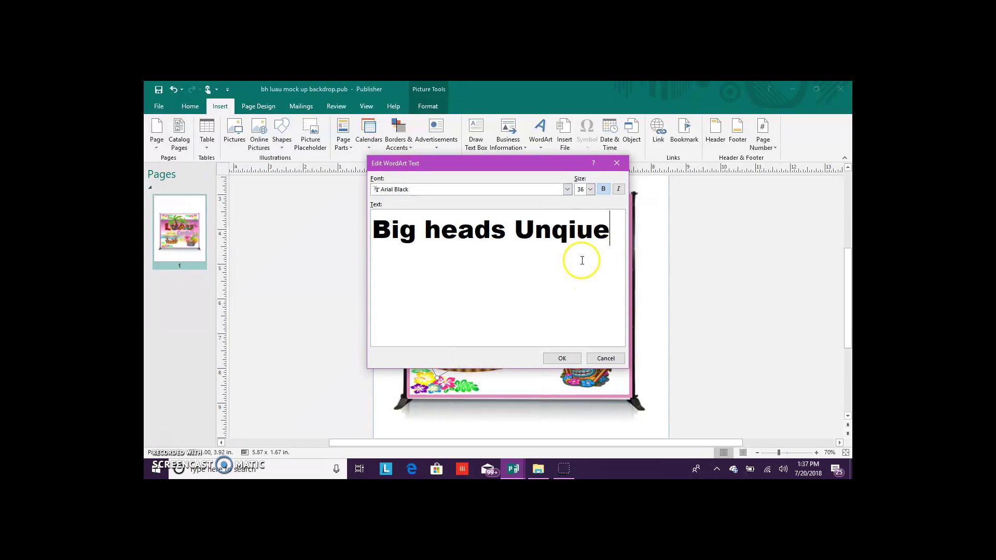
pyautogui.press('BackSpace')
pyautogui.press('BackSpace')
pyautogui.press('BackSpace')
pyautogui.write('iq')
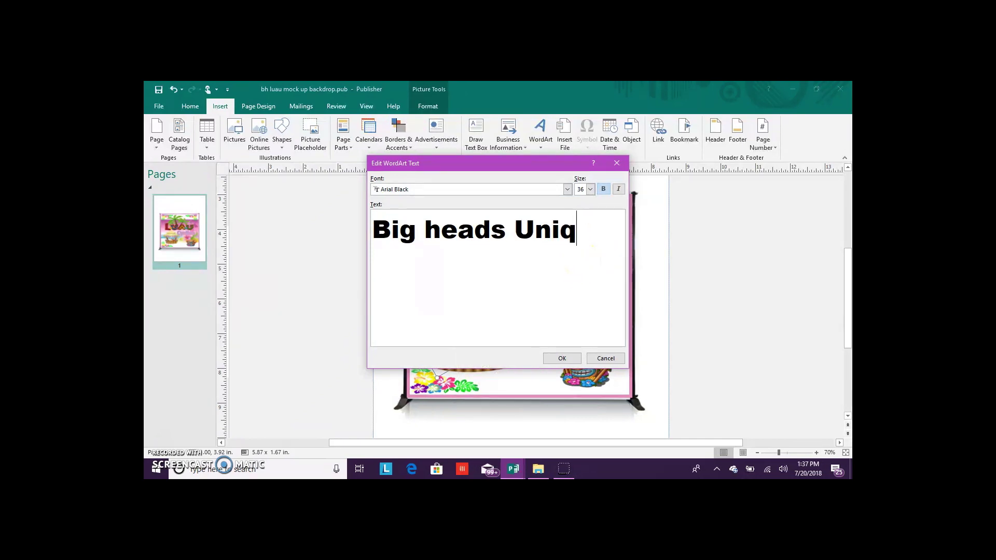
pyautogui.click(562, 358)
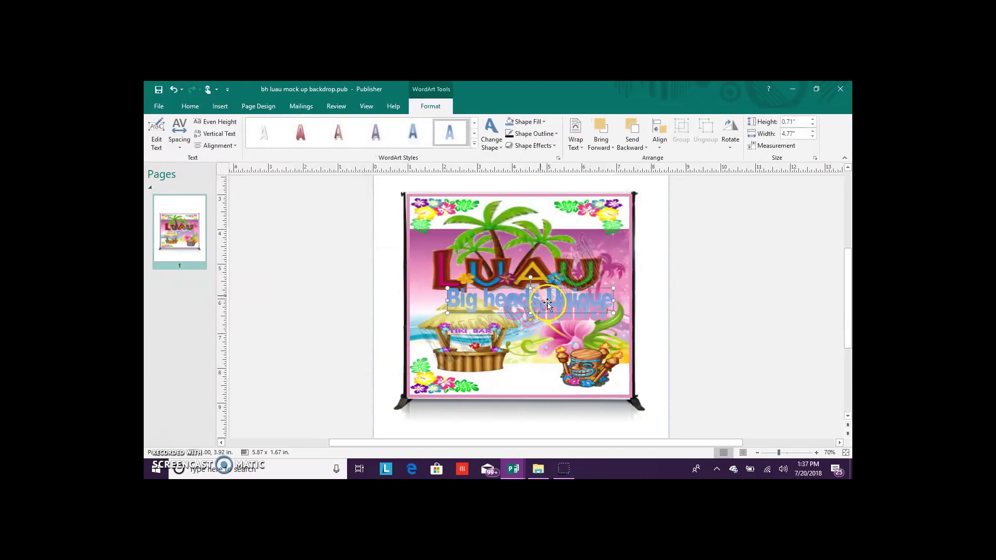
# Step: Fill the WordArt black at 80% transparency and move it above LUAU
pyautogui.click(523, 121)
pyautogui.click(509, 146)
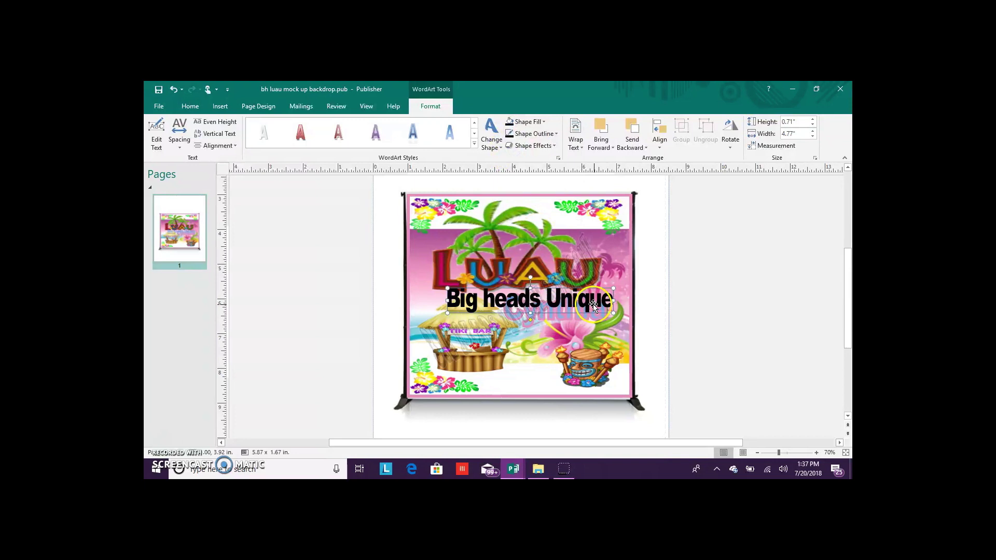
pyautogui.rightClick(594, 305)
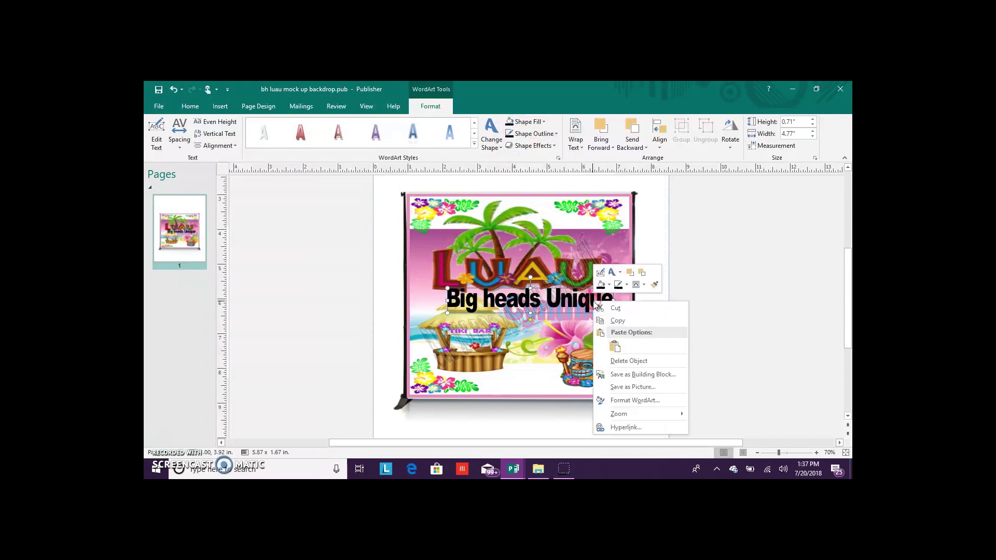
pyautogui.click(648, 402)
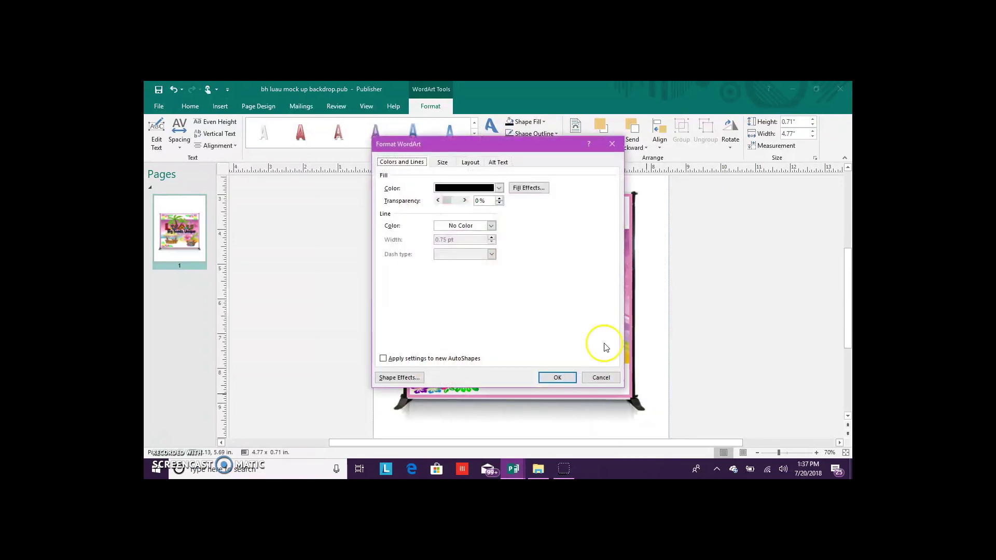
pyautogui.moveTo(440, 200)
pyautogui.mouseDown()
pyautogui.moveTo(461, 202)
pyautogui.moveTo(452, 199)
pyautogui.mouseUp()
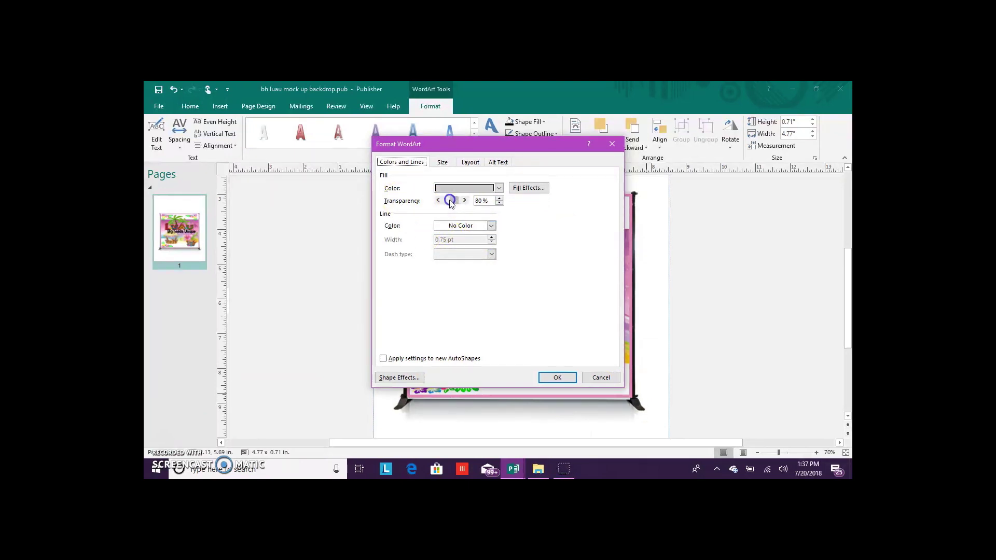
pyautogui.click(557, 377)
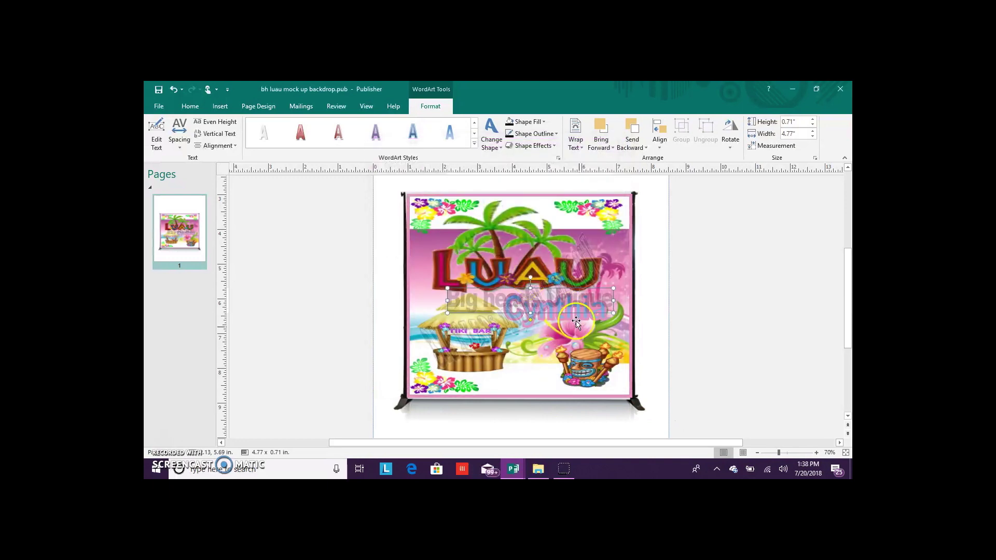
pyautogui.moveTo(534, 301); pyautogui.dragTo(516, 249)
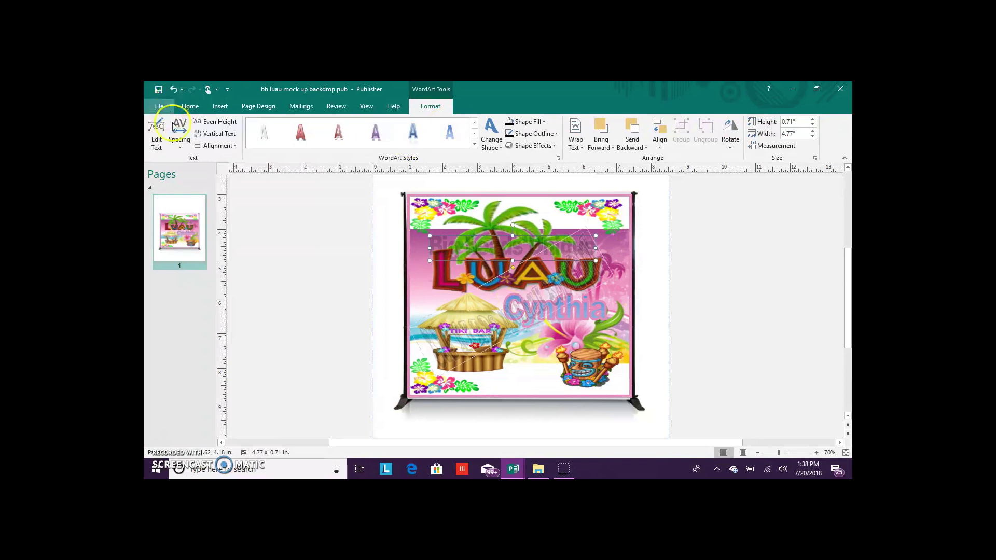
# Step: Start Save As in the PNG for digital group folder with the file type set to PNG
pyautogui.click(158, 106)
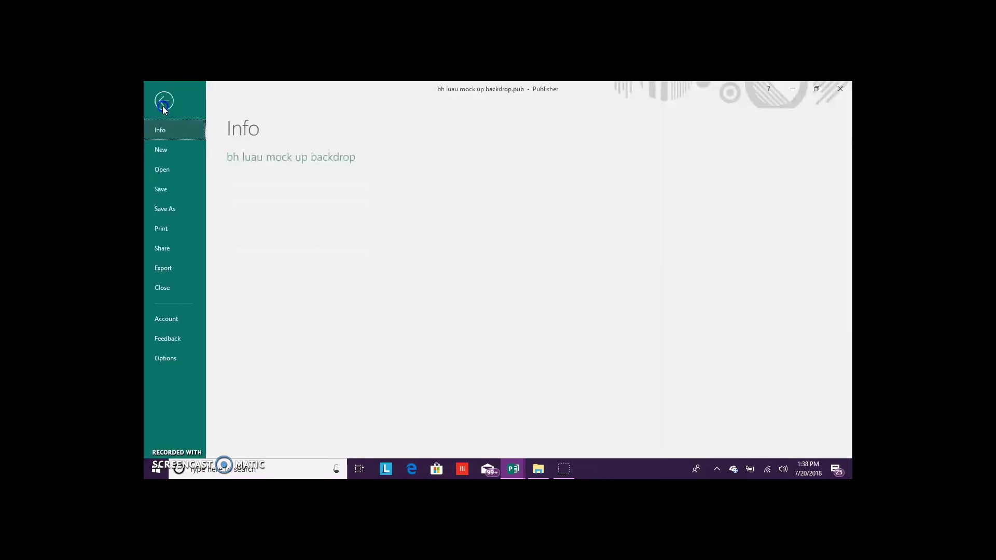
pyautogui.click(196, 205)
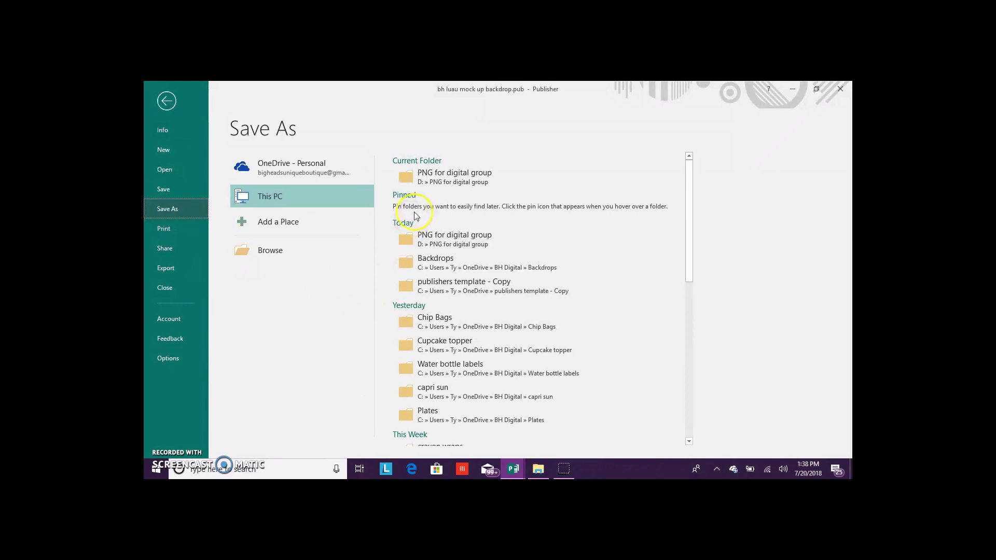
pyautogui.click(434, 179)
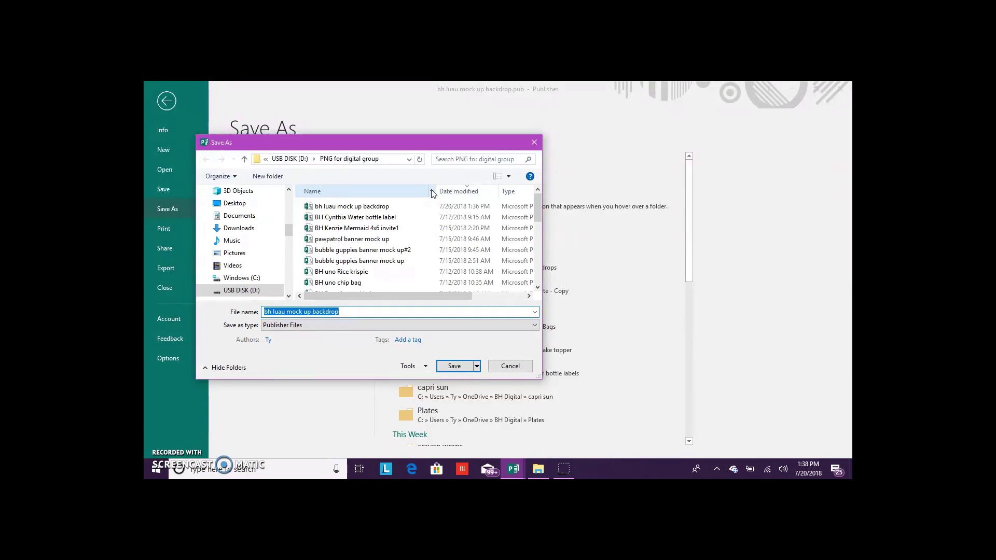
pyautogui.click(406, 326)
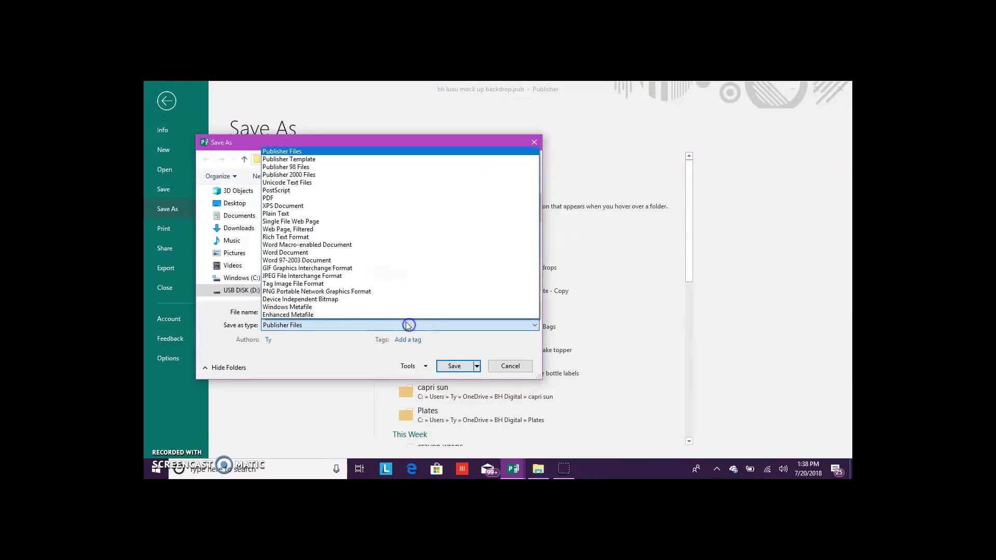
pyautogui.click(406, 291)
# Step: Export the backdrop as the PNG 'bh luau mock up backdrop' and select the name WordArt
pyautogui.click(451, 397)
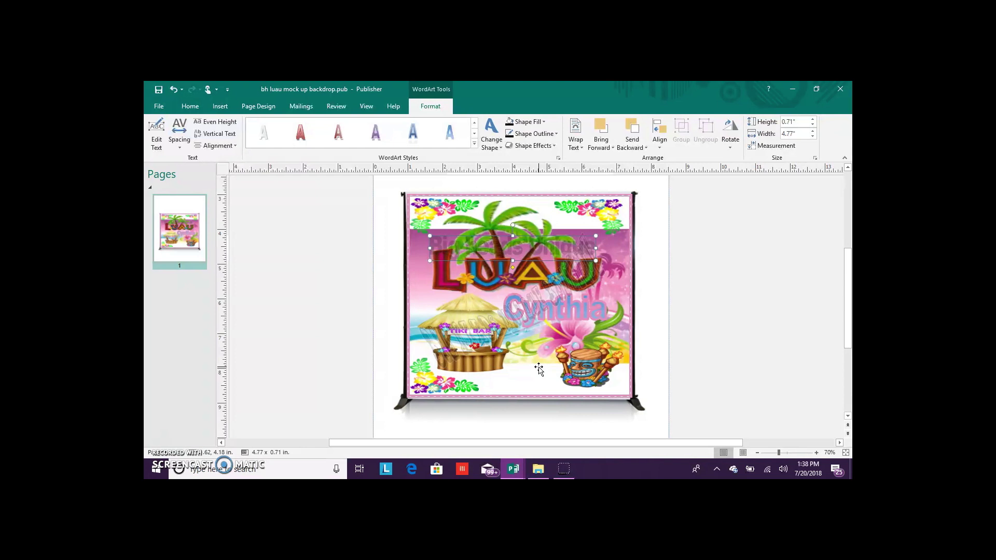
pyautogui.click(581, 320)
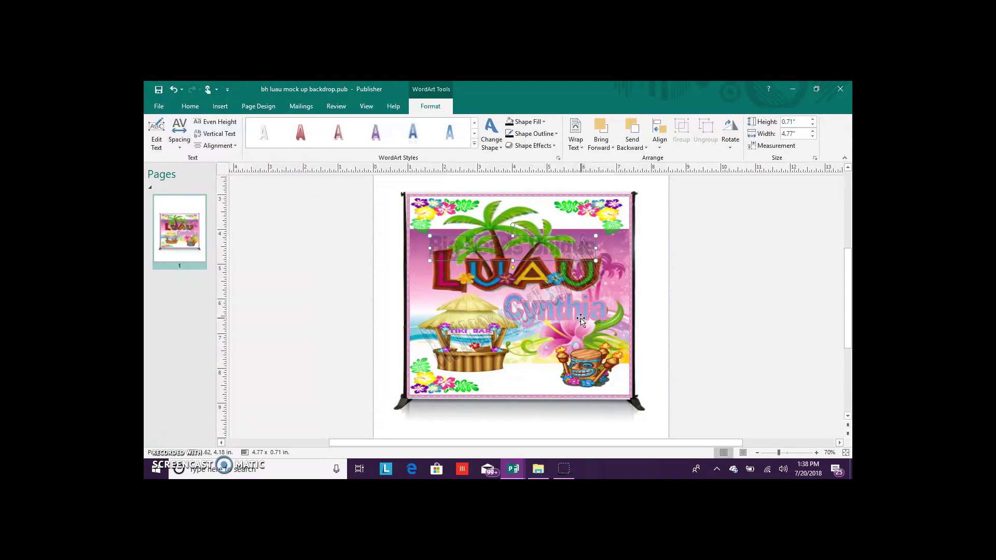